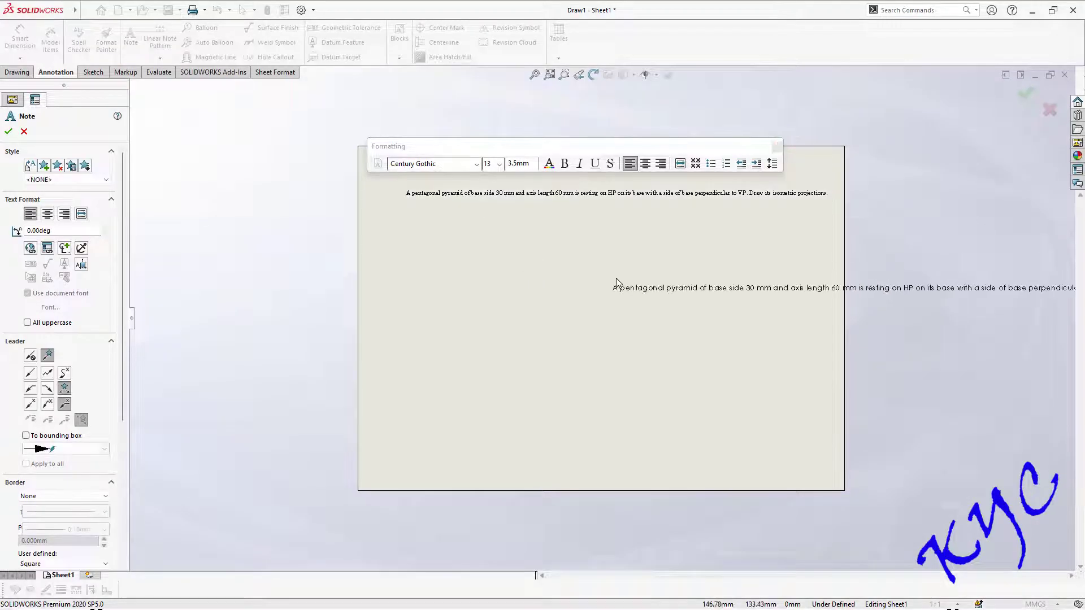
Finish the pyramid problem note (base 30 mm, axis 60 mm) and zoom to view the whole sheet.
key("Escape")
scroll(532, 177, "down", 3)
scroll(535, 223, "down", 2)
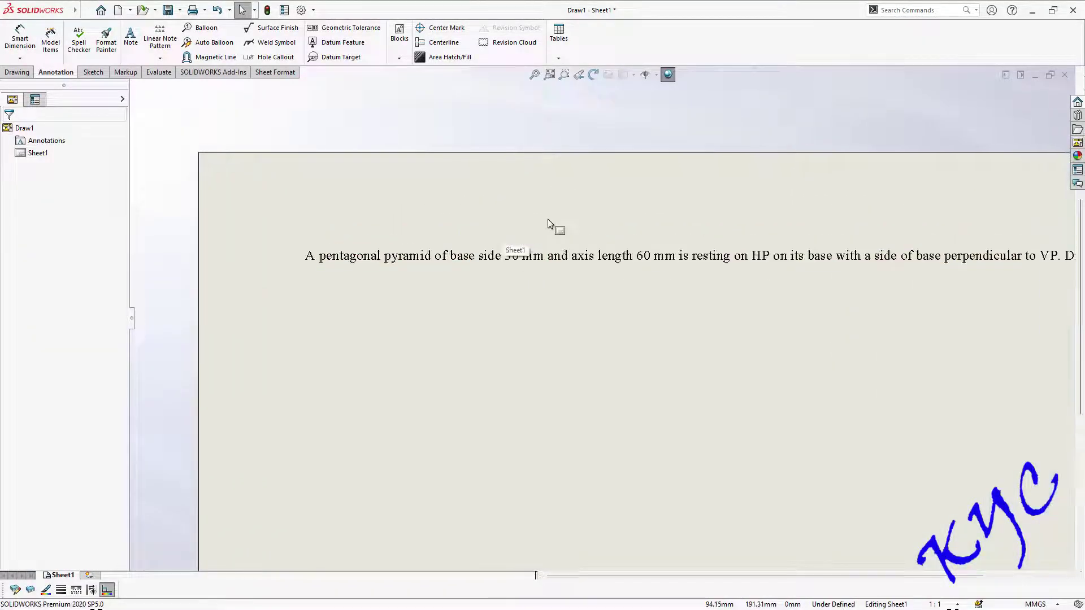
scroll(772, 266, "up", 4)
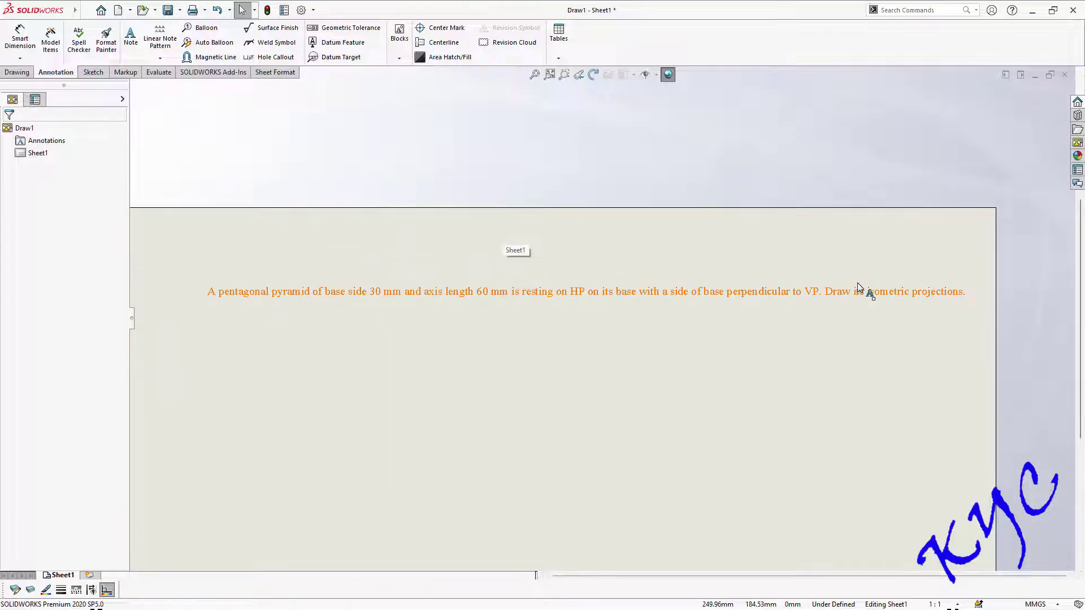
scroll(805, 328, "up", 1)
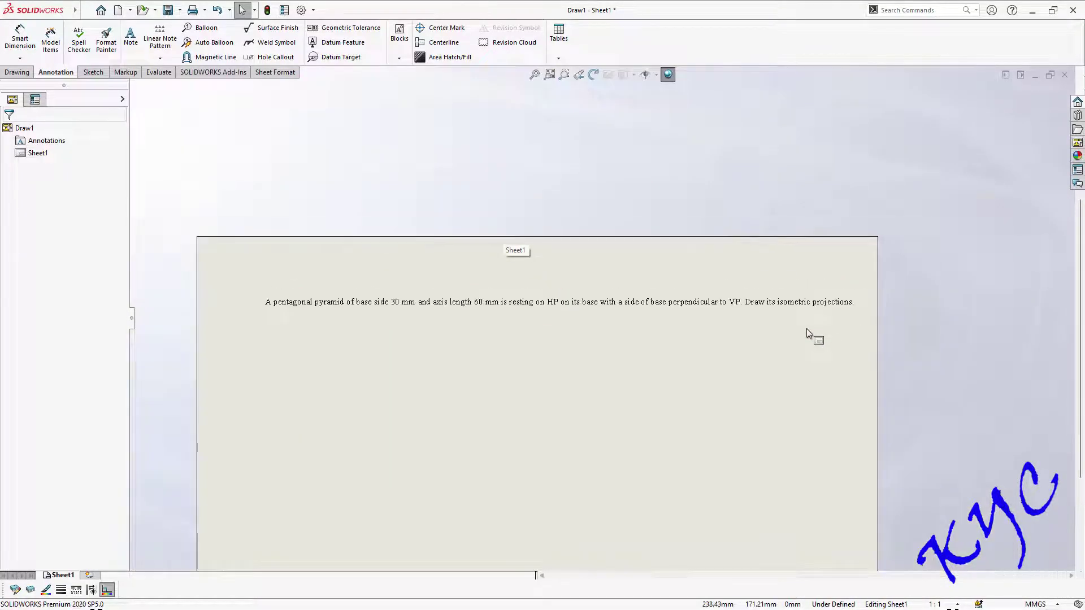
scroll(671, 409, "up", 2)
scroll(622, 397, "down", 1)
scroll(489, 362, "up", 1)
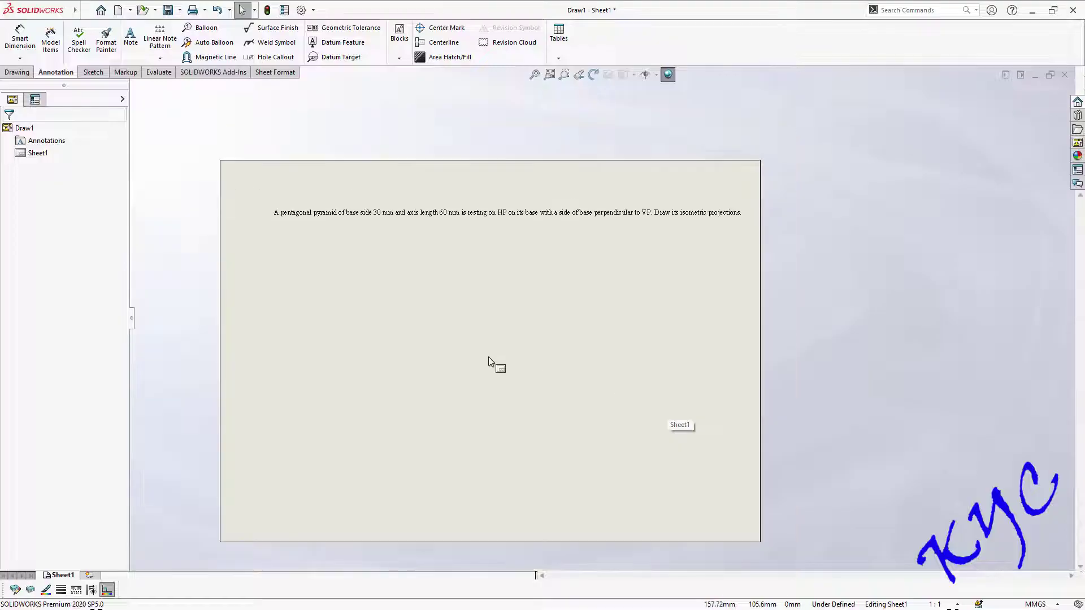
scroll(488, 357, "down", 3)
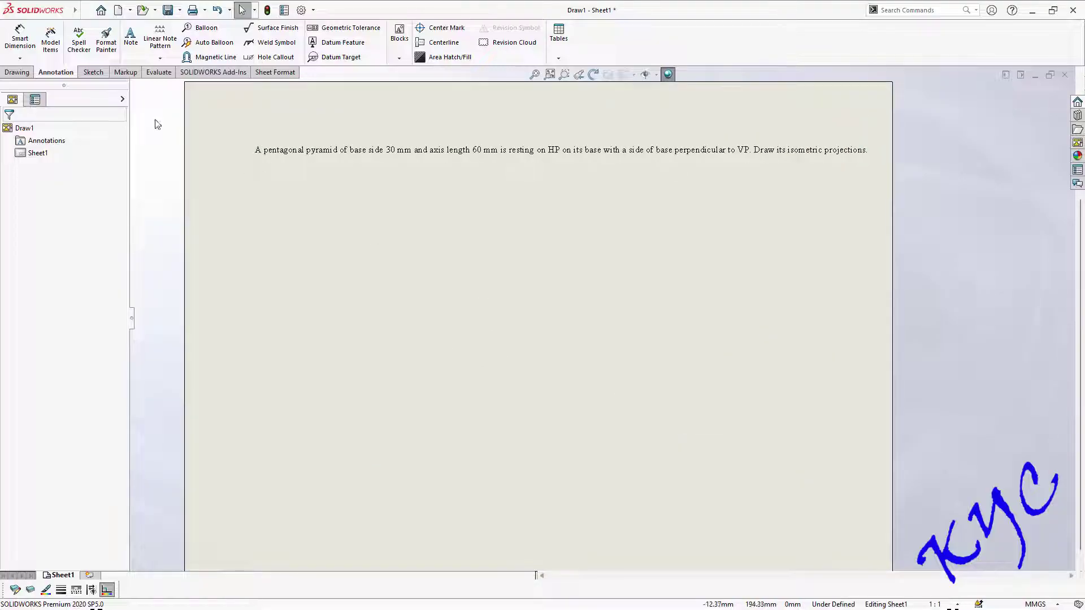
Draw a horizontal reference line across the sheet below the note.
left_click(93, 74)
left_click(47, 28)
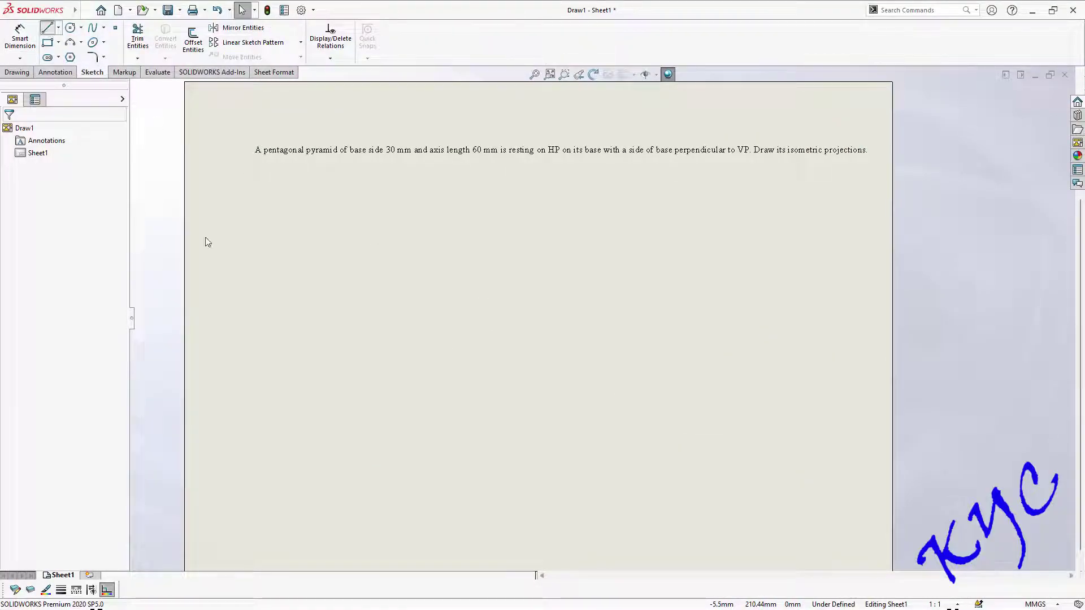
left_click(228, 376)
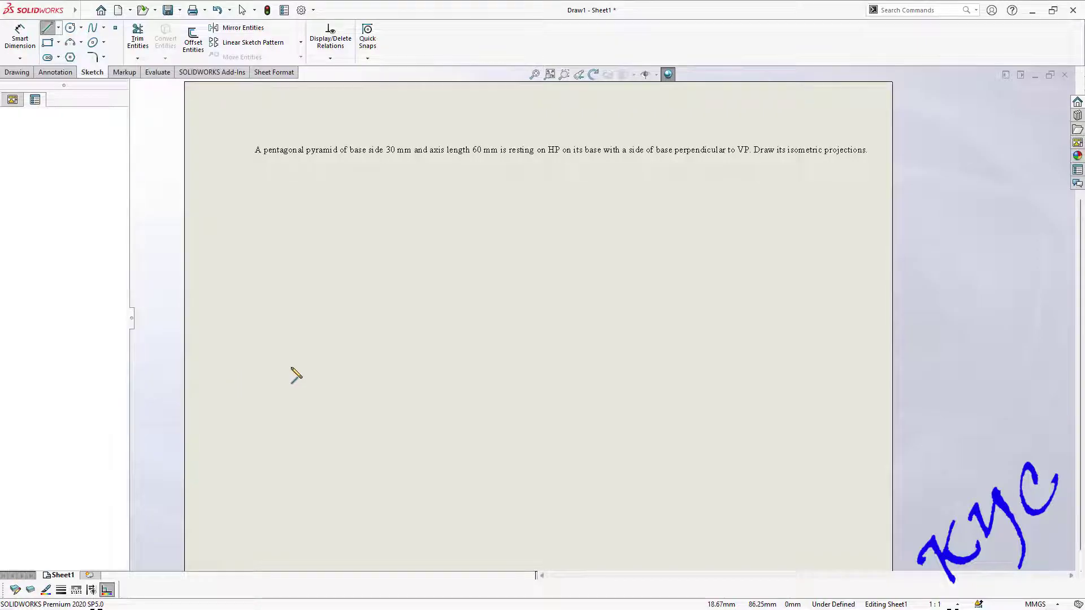
left_click(429, 377)
key("Escape")
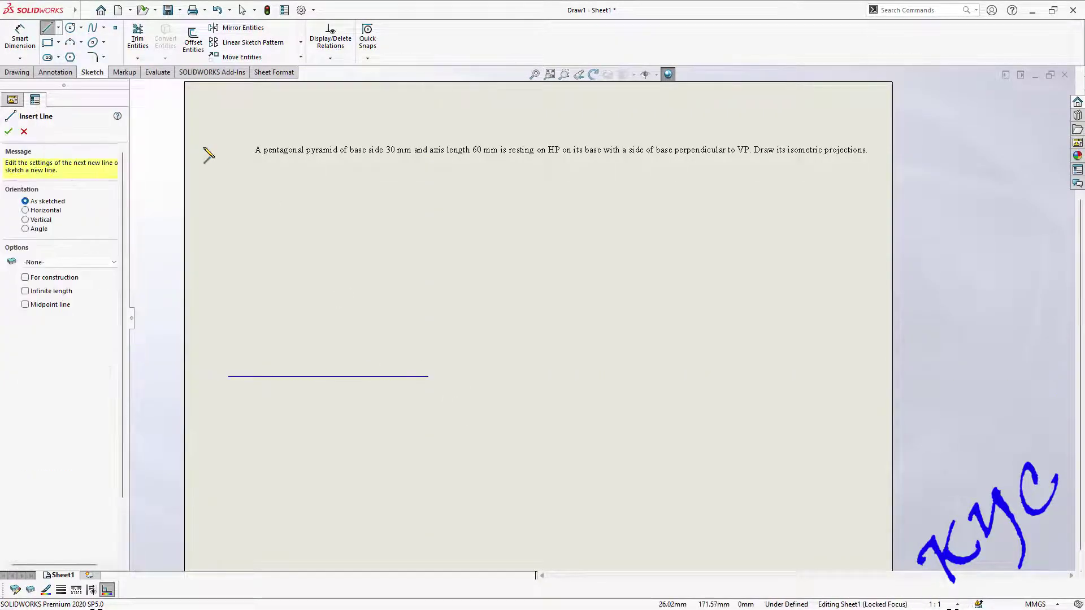
Draw a five-sided polygon below the line and make its right side vertical.
left_click(70, 57)
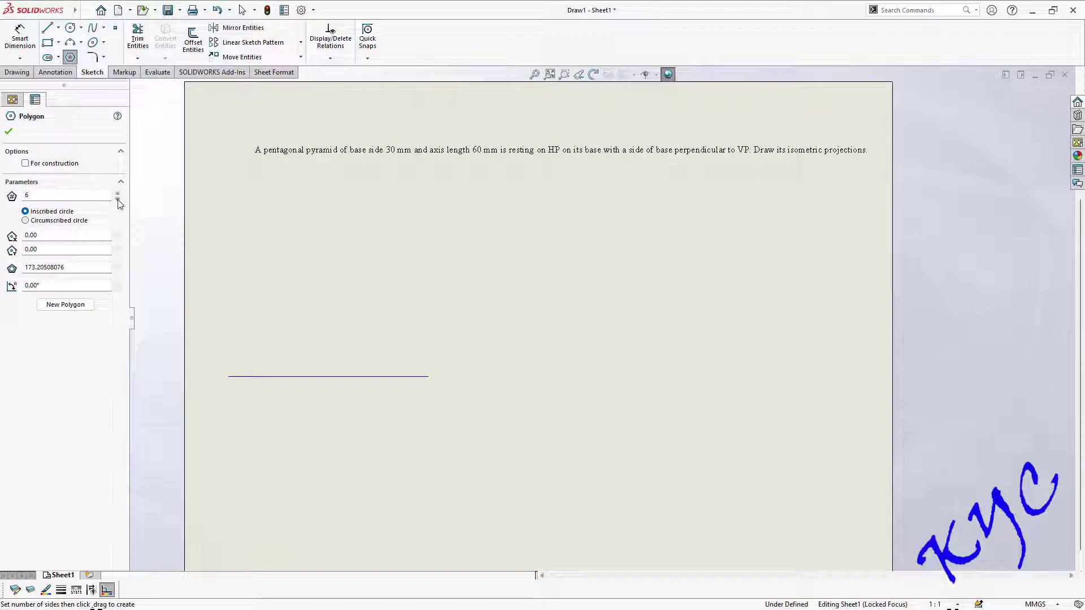
left_click_drag(320, 449, 301, 498)
key("Escape")
left_click(364, 478)
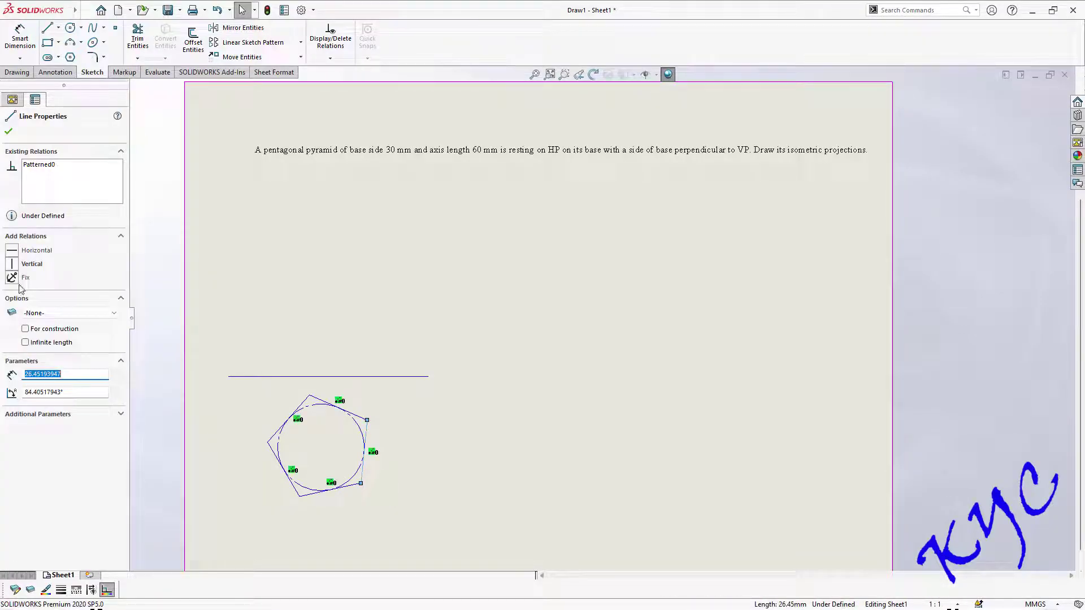
left_click(14, 266)
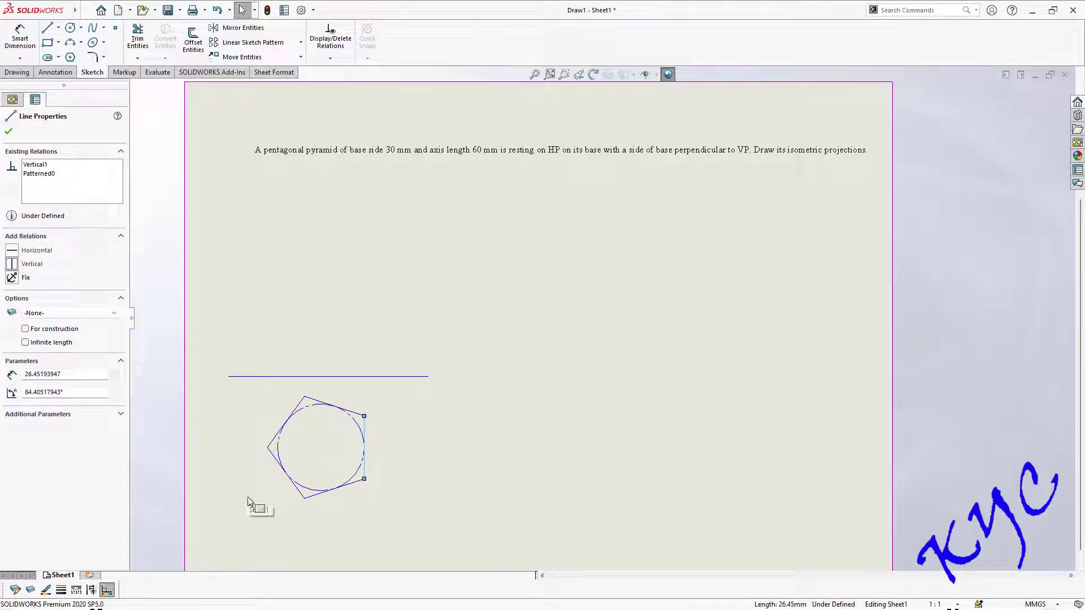
left_click(423, 463)
left_click(20, 37)
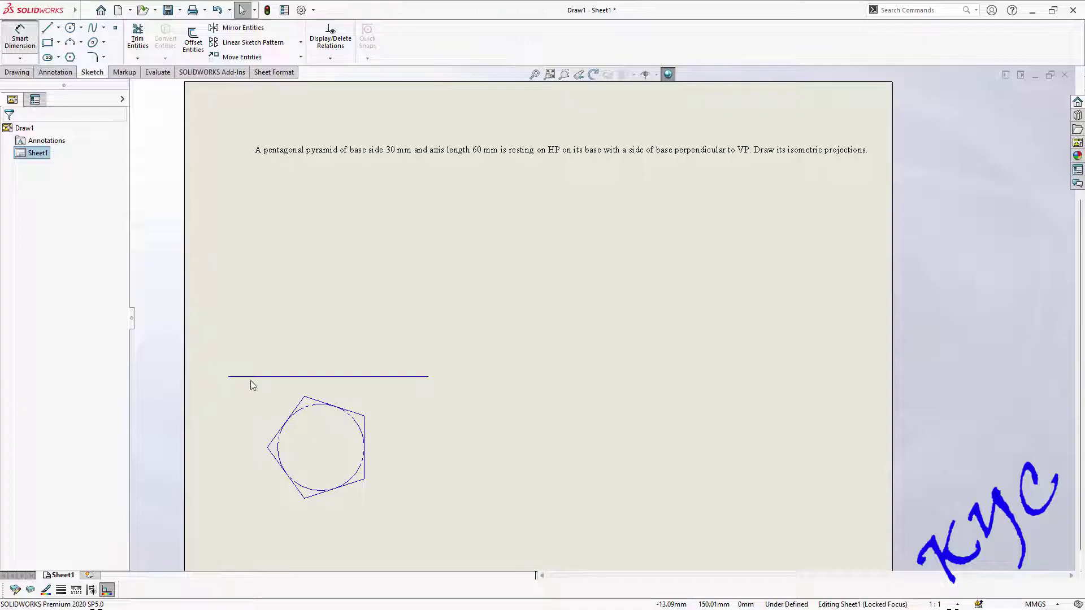
Dimension the pentagon's vertical side to 30 and shift the pentagon down and left.
left_click(365, 474)
left_click(411, 455)
type("30")
key("Return")
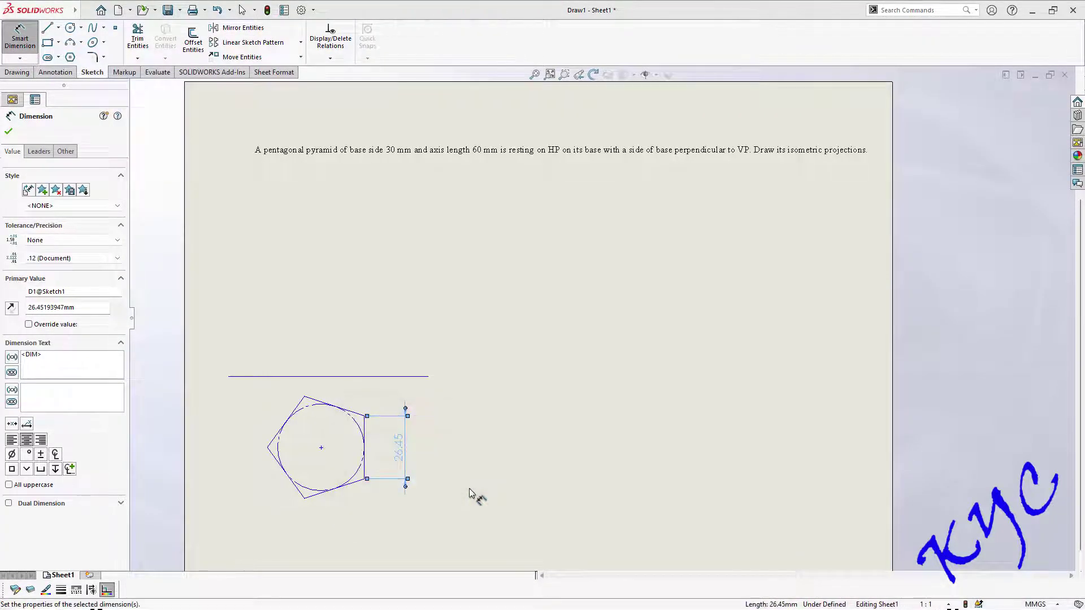
key("Escape")
left_click_drag(314, 451, 308, 466)
left_click(481, 453)
Draw lines from the pentagon's centre to all five vertices and delete the inscribed circle.
key("l")
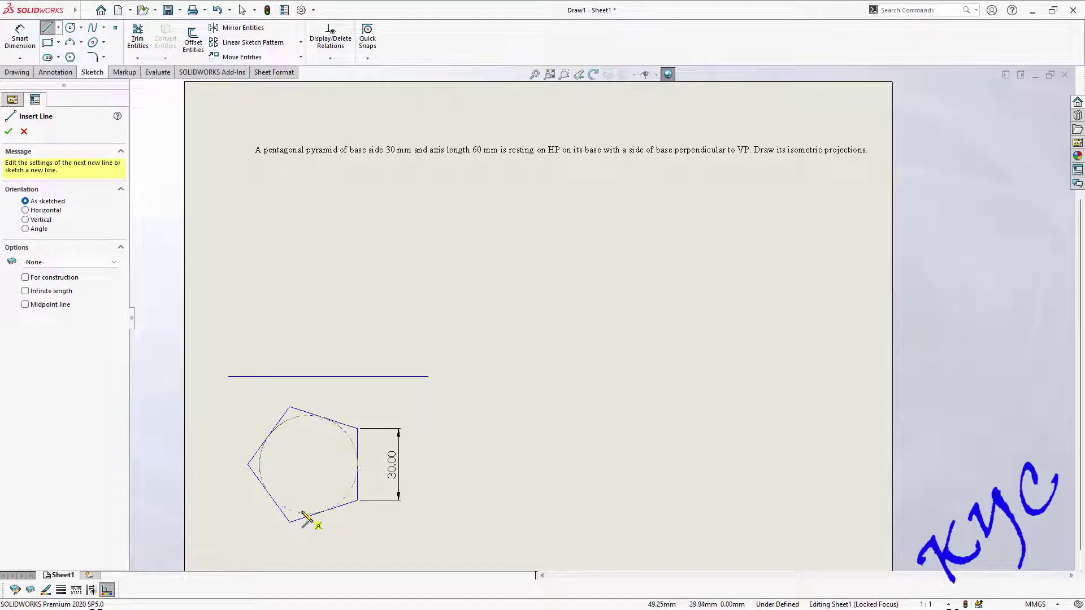
mouse_move(308, 465)
left_mouse_down()
mouse_move(248, 465)
mouse_move(289, 407)
left_mouse_up()
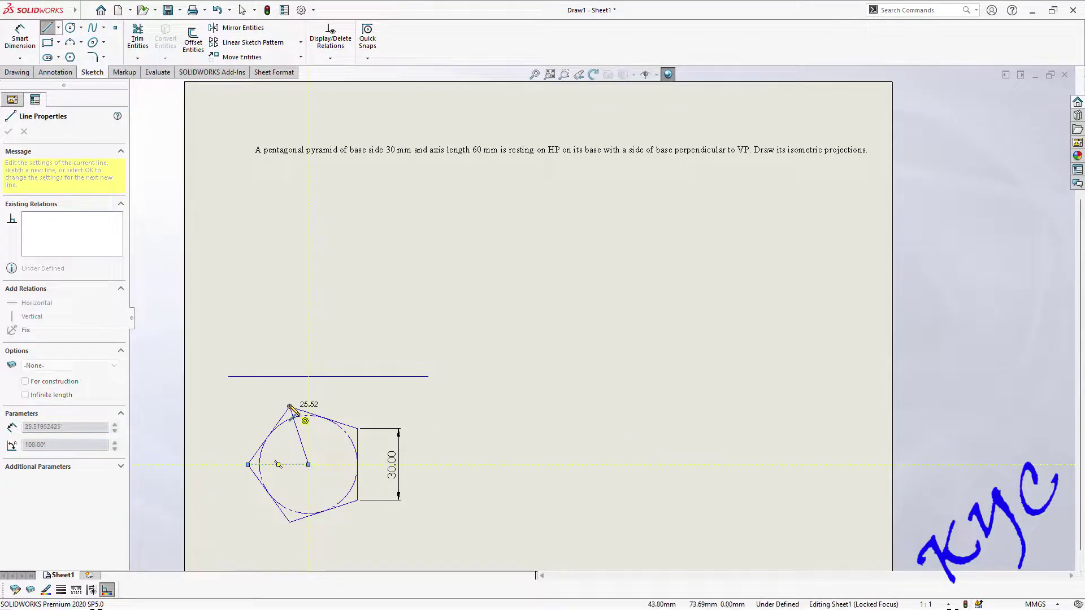
left_click_drag(308, 464, 357, 428)
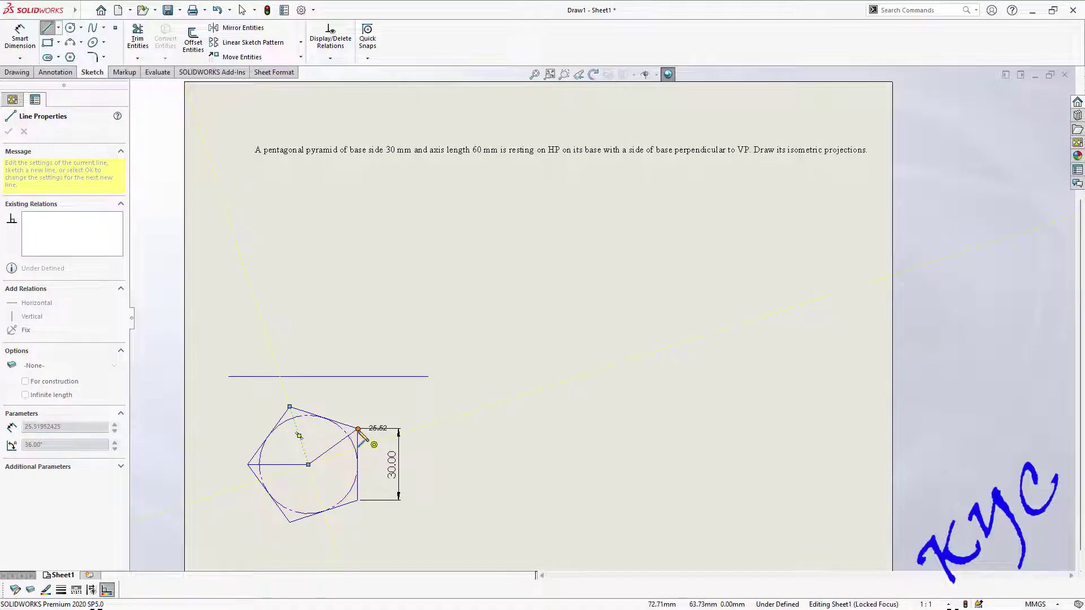
left_click_drag(308, 465, 358, 500)
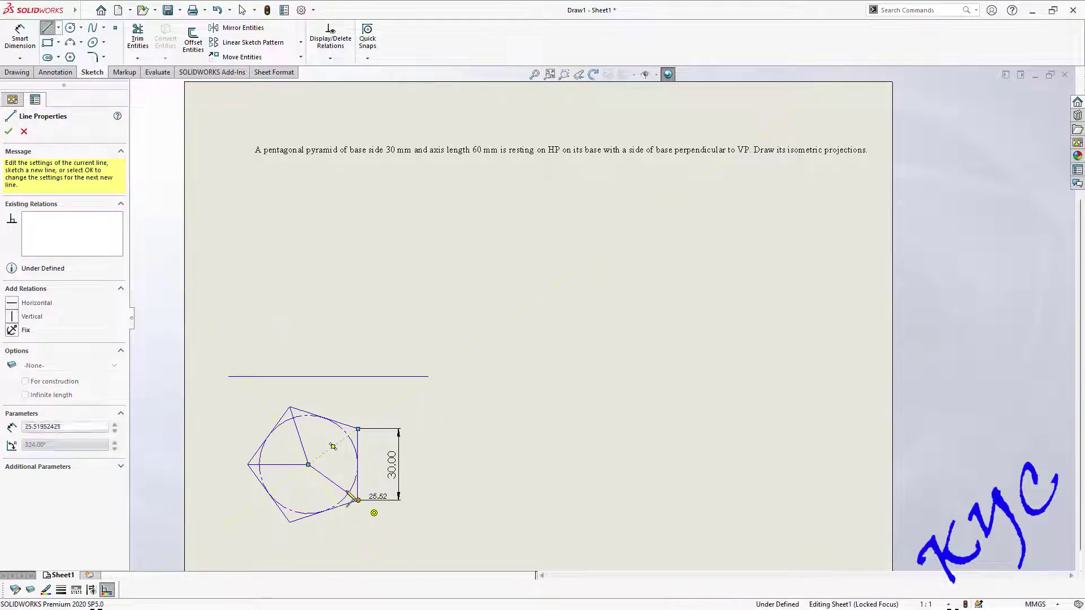
left_click_drag(308, 465, 289, 521)
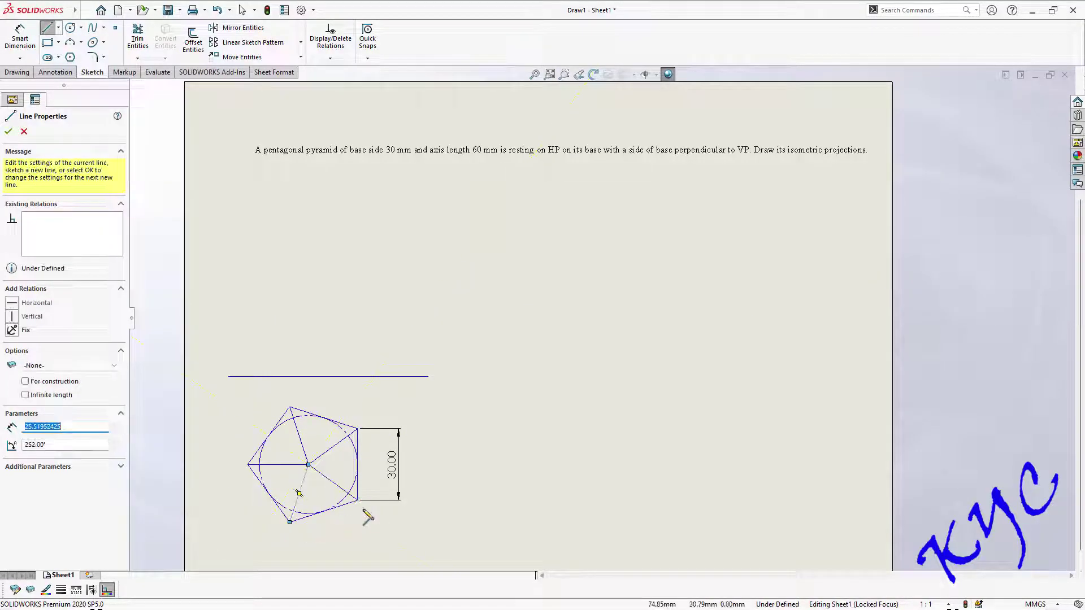
key("Escape")
left_click(352, 487)
key("Delete")
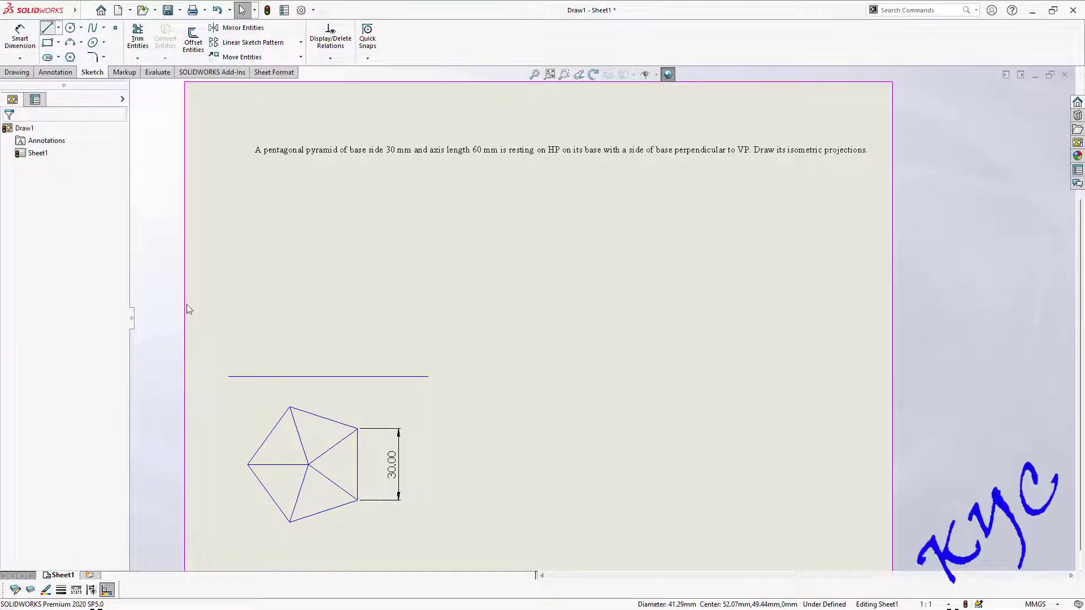
Draw a vertical axis line rising from the reference line above the pentagon's centre.
key("l")
left_click(308, 464)
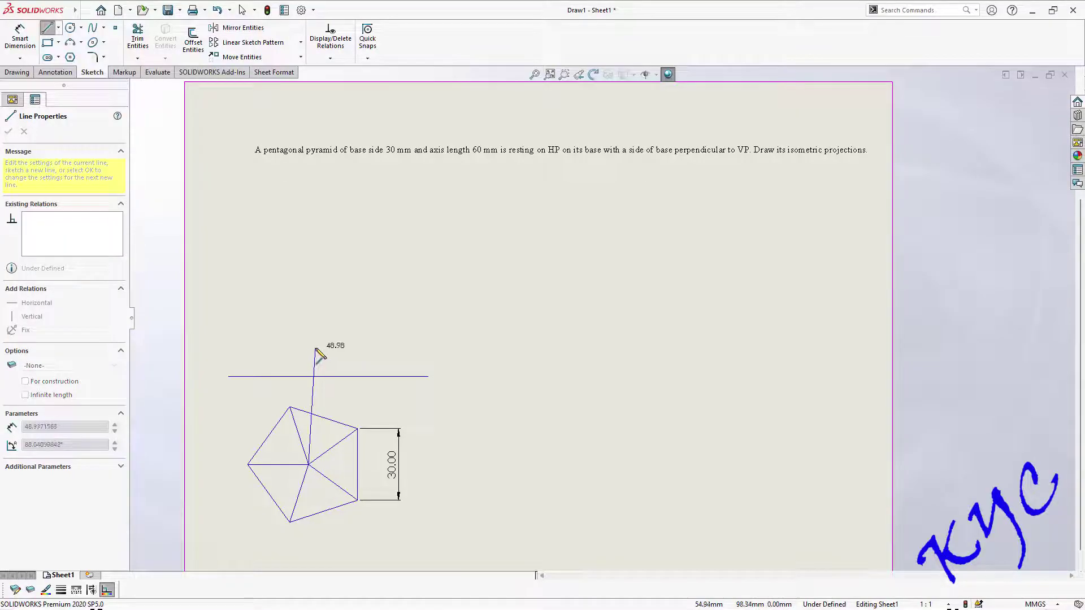
left_click(137, 38)
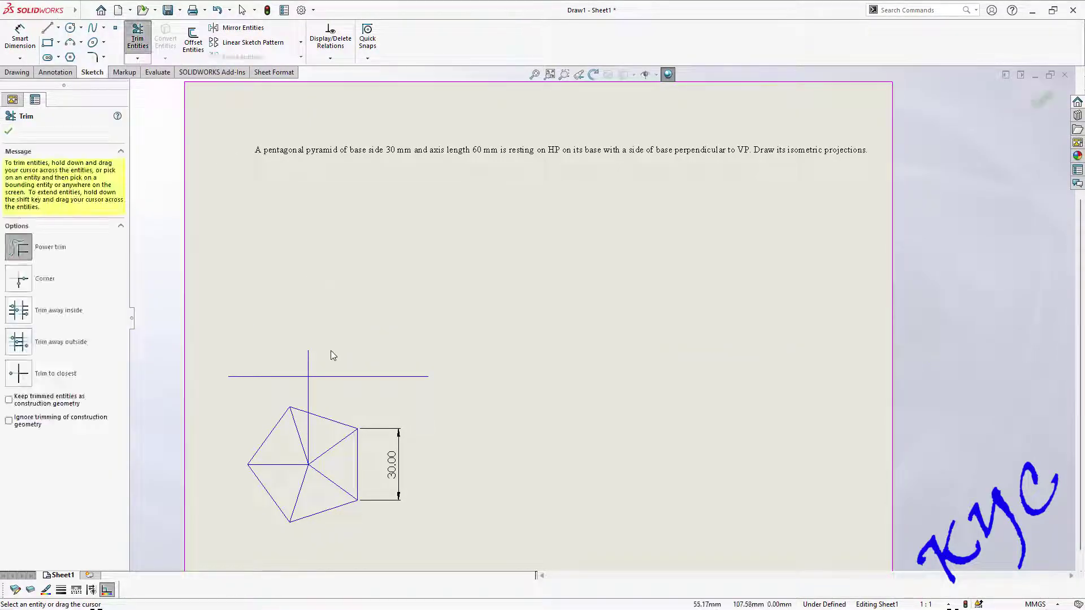
left_click(48, 28)
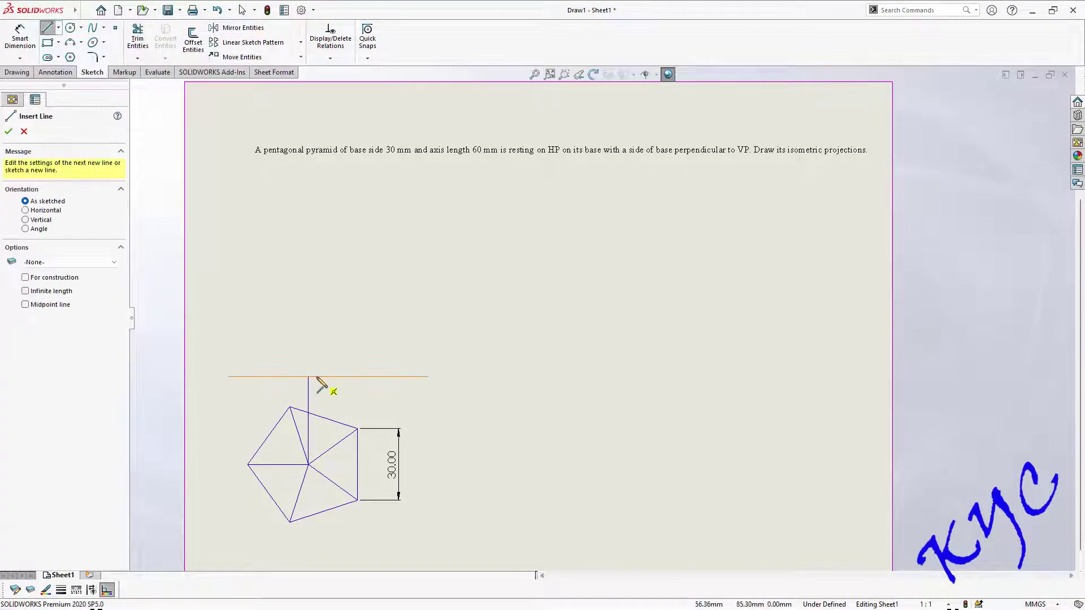
left_click(308, 377)
left_click(308, 241)
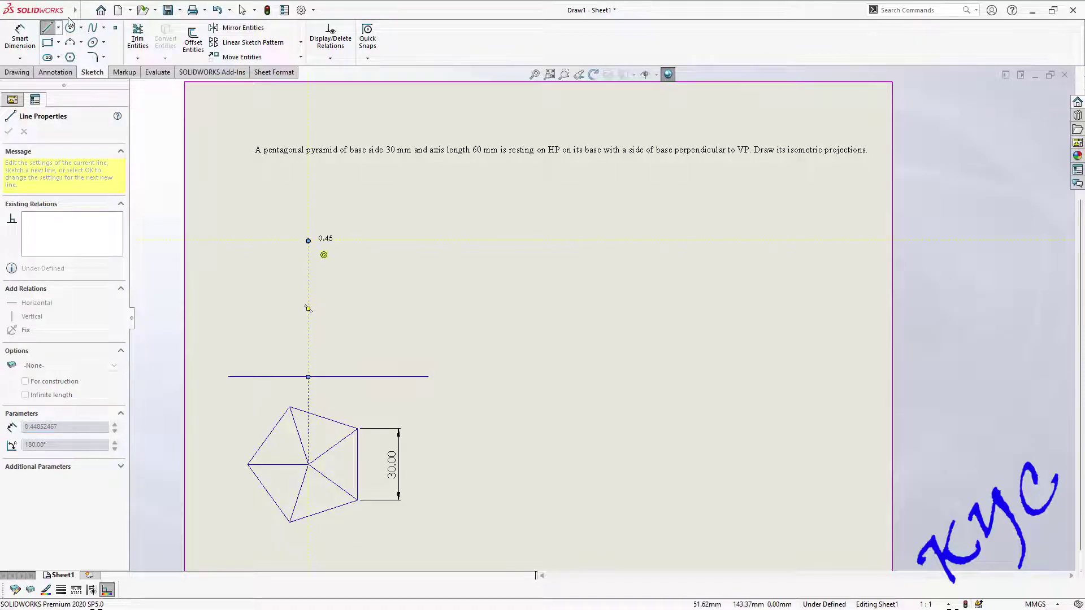
key("Escape")
Dimension the vertical axis line to 60 and select it for a line style change.
right_click_drag(308, 308, 249, 245)
left_click(309, 277)
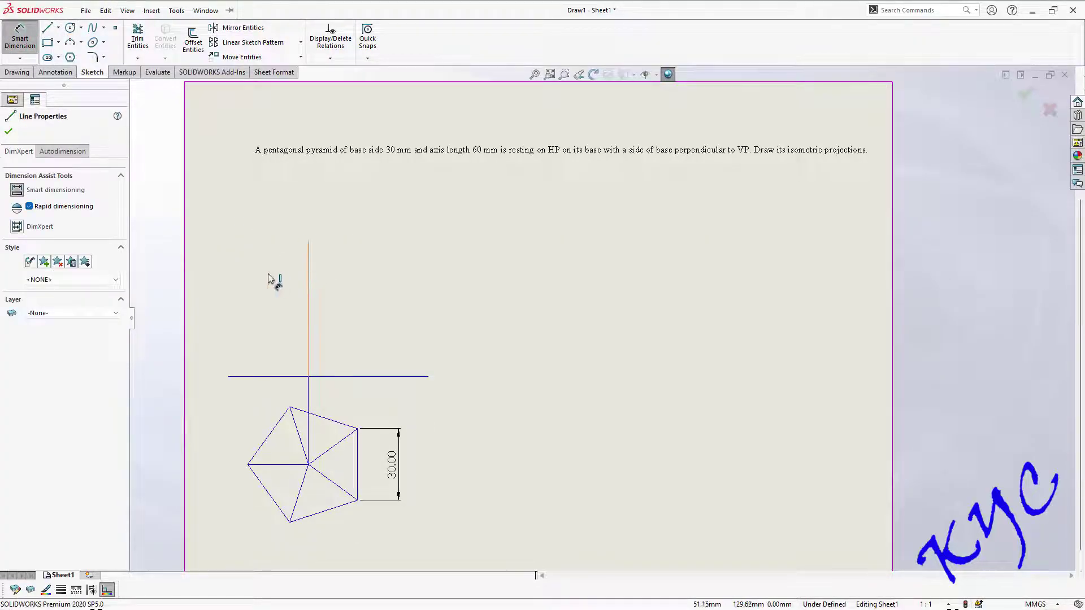
left_click(229, 305)
type("60")
key("Return")
key("Escape")
left_click(308, 332)
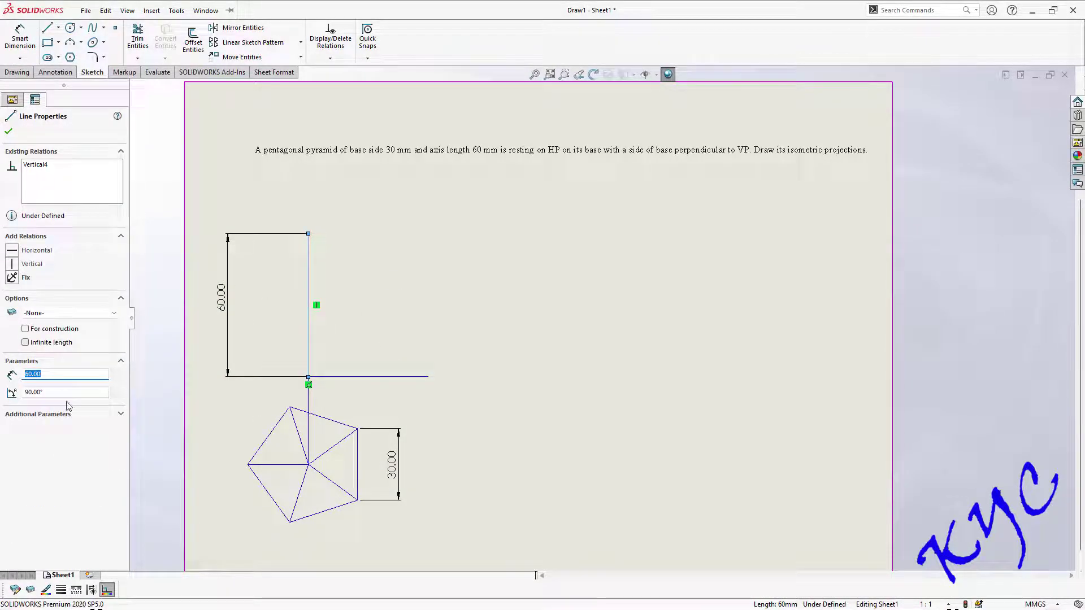
left_click(61, 590)
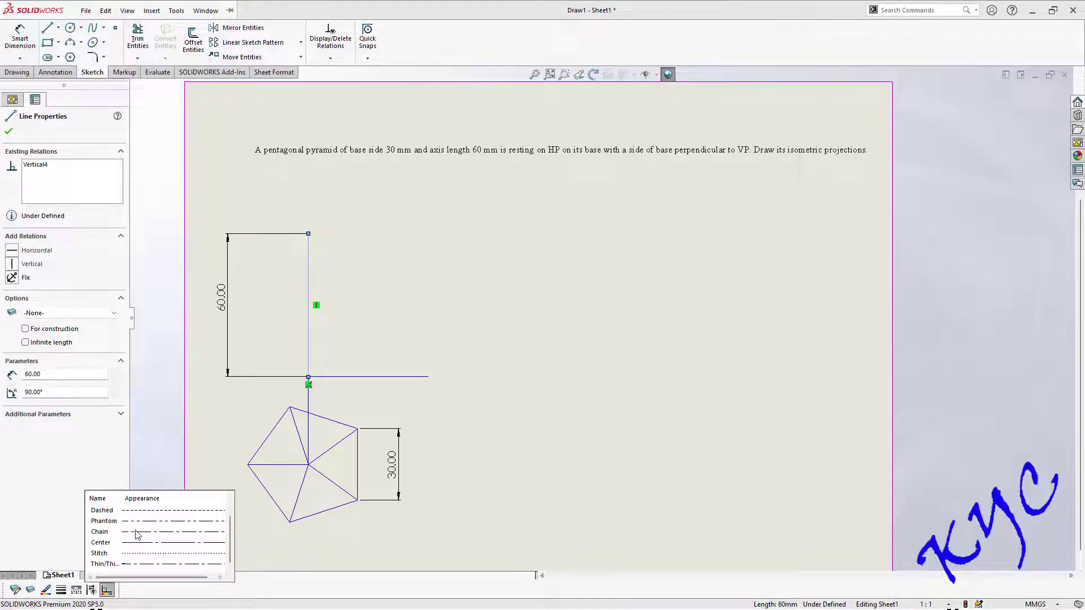
Set the axis line to the Chain line style and dismiss the toolbars menu.
left_click(138, 532)
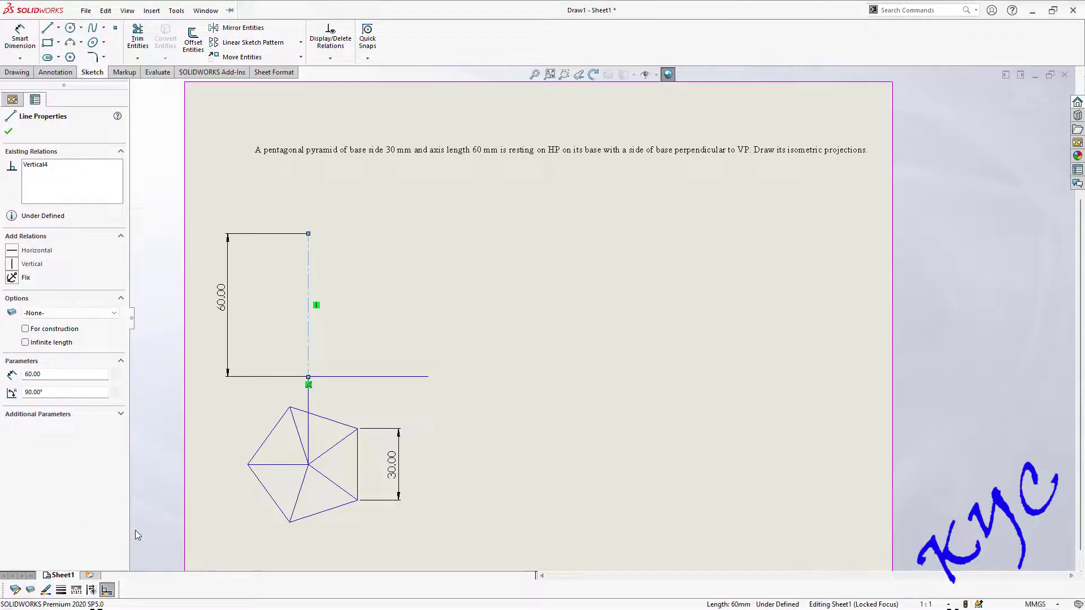
right_click(448, 32)
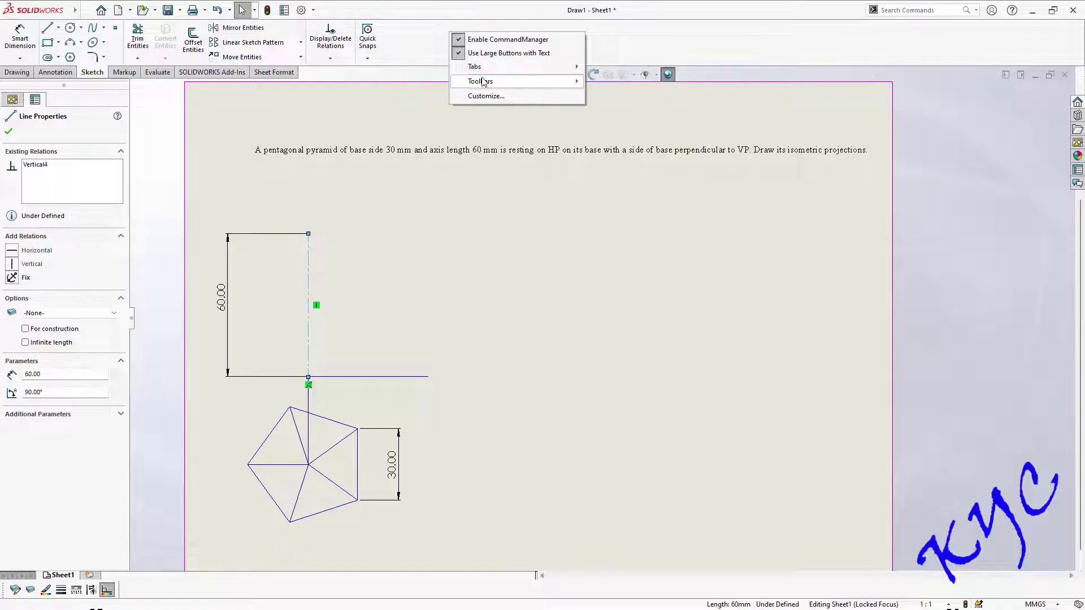
mouse_move(497, 85)
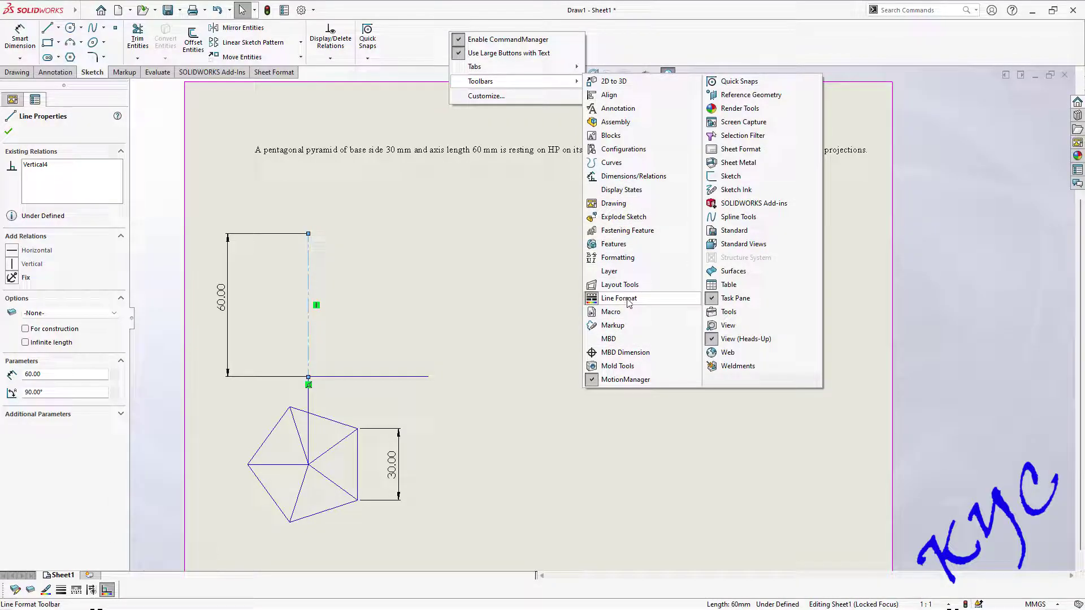
left_click(435, 481)
key("l")
left_click(306, 464)
Draw vertical projectors from the pentagon's left, bottom and right vertices up to the XY line.
left_click(248, 465)
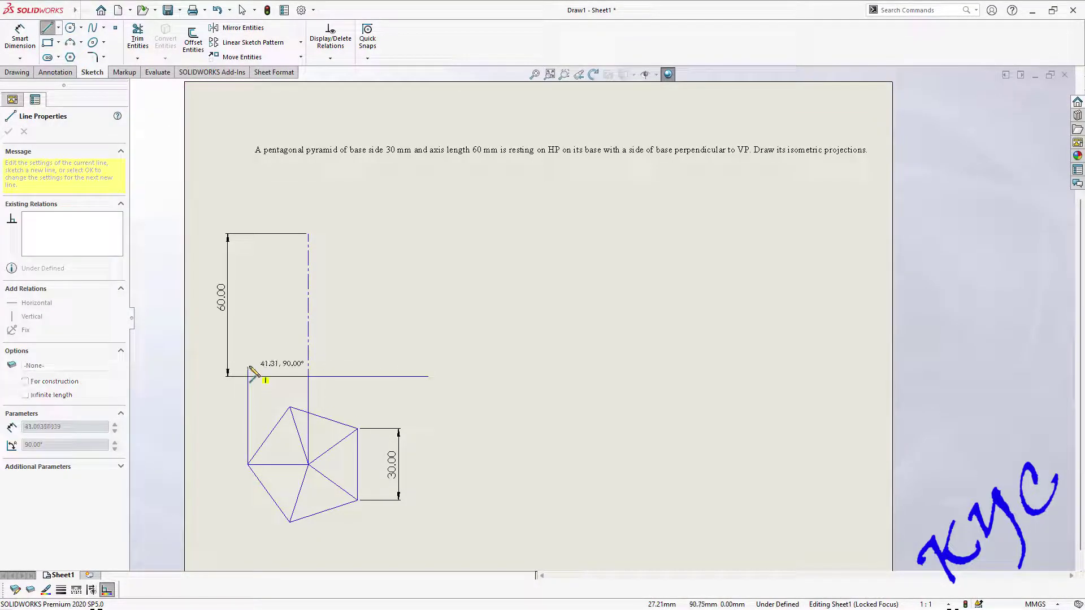
left_click(248, 377)
left_click(263, 393)
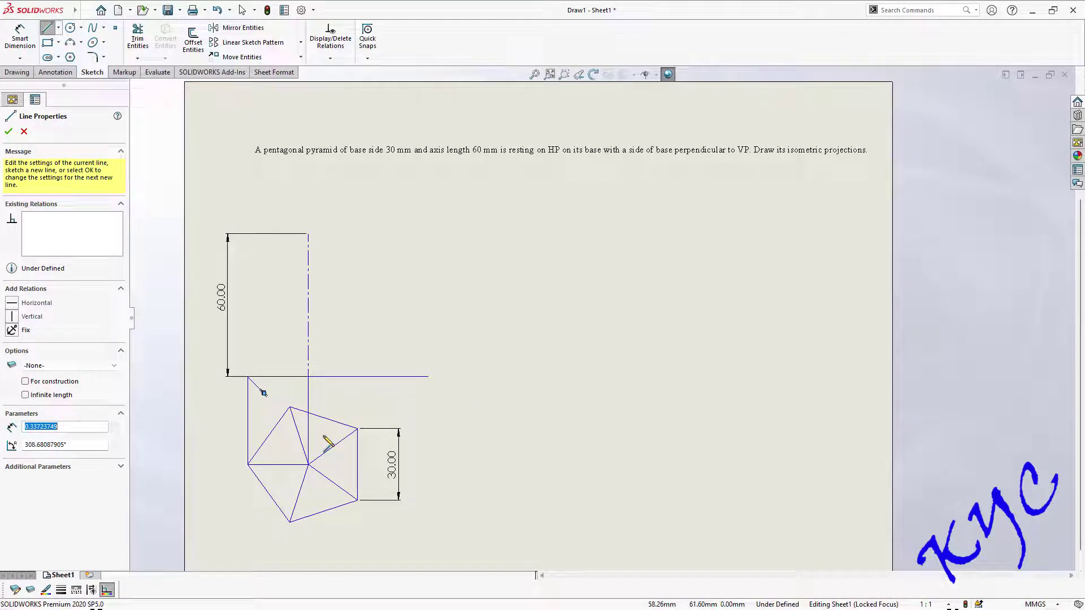
key("Escape")
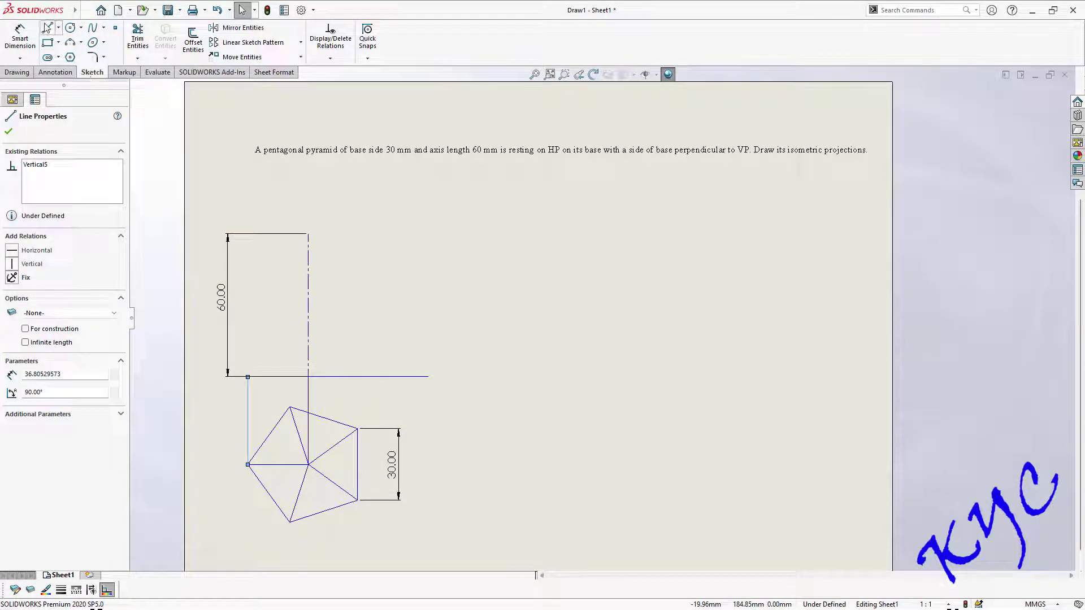
key("l")
left_click(290, 522)
left_click(289, 377)
key("Escape")
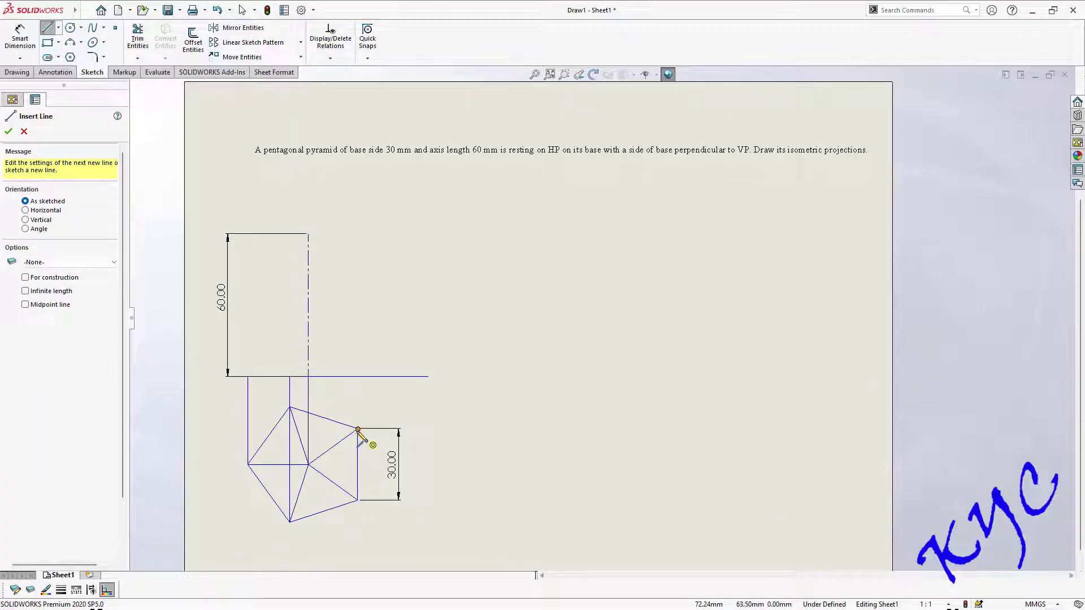
left_click(357, 429)
left_click(357, 377)
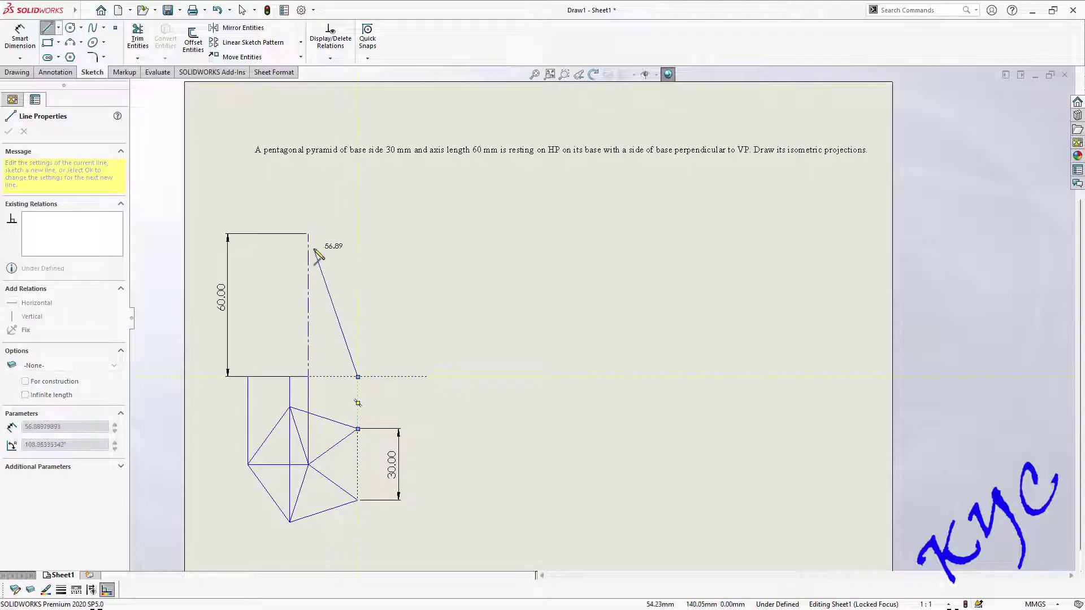
Draw the slant edges from the apex to the XY line and the front view's base line.
left_click(307, 233)
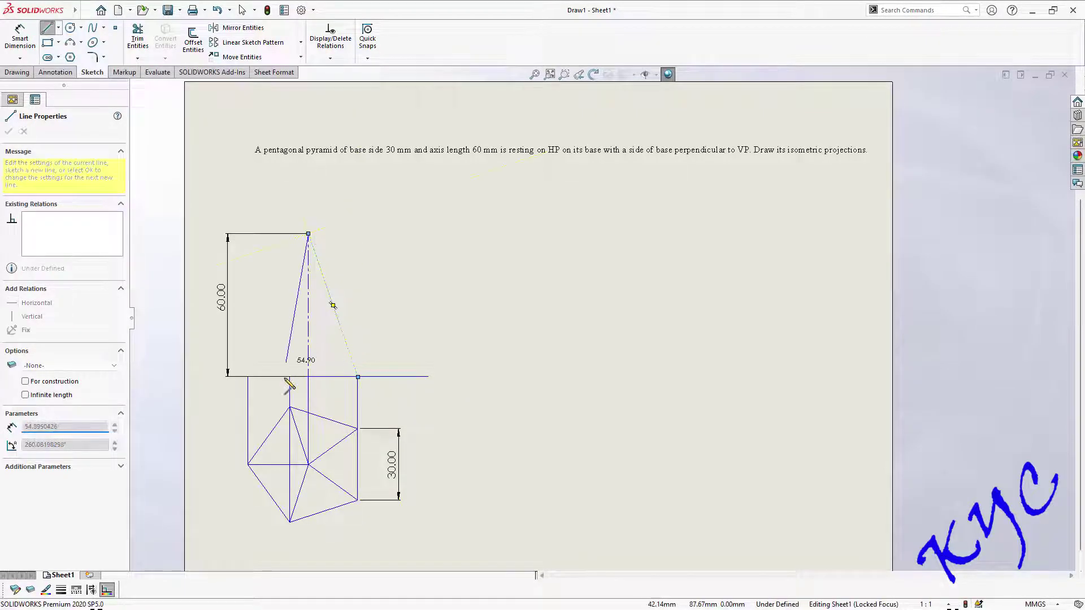
left_click(290, 377)
left_click(308, 233)
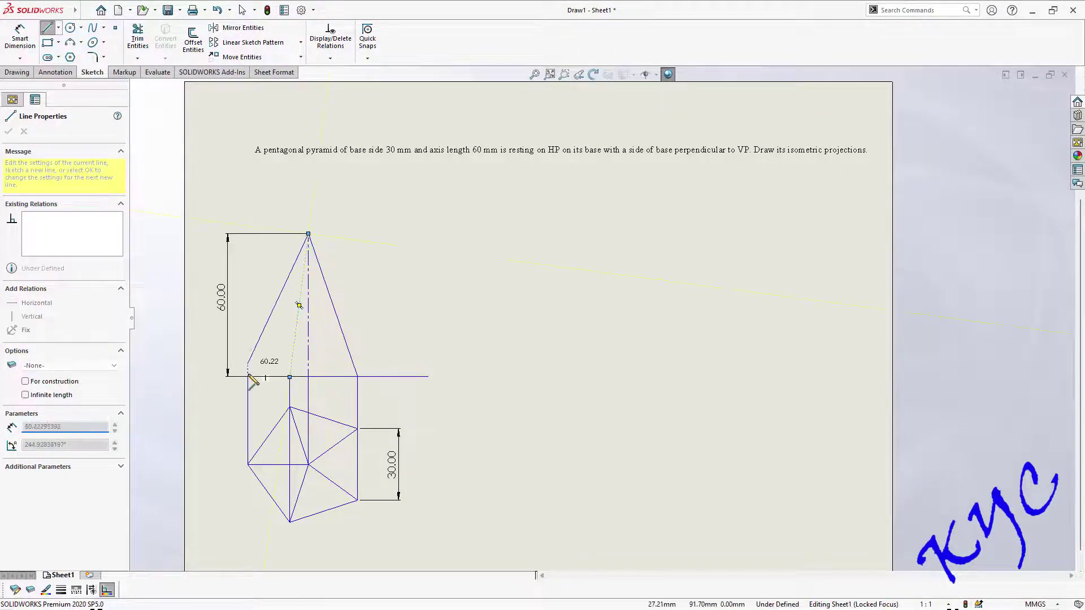
left_click(247, 376)
left_click(357, 376)
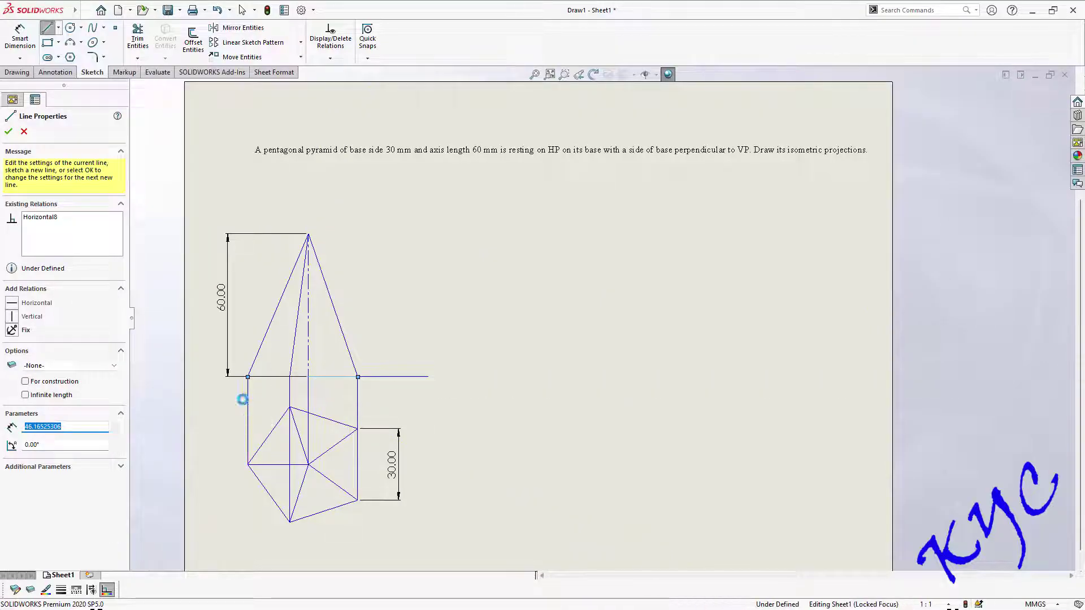
key("Escape")
left_click_drag(232, 388, 421, 219)
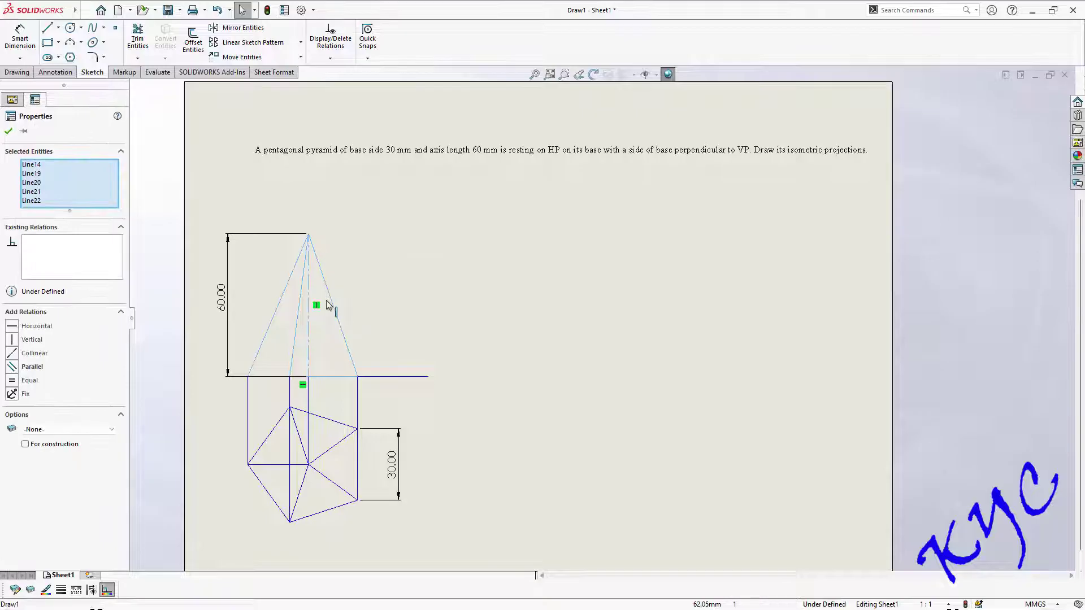
Give the front view's outline a thick line weight, leaving the centre line thin.
left_click(309, 327, "ctrl")
left_click(61, 589)
left_click(105, 542)
left_click(232, 529)
Give all the top view's lines the same thick line weight.
left_click_drag(232, 528, 398, 396)
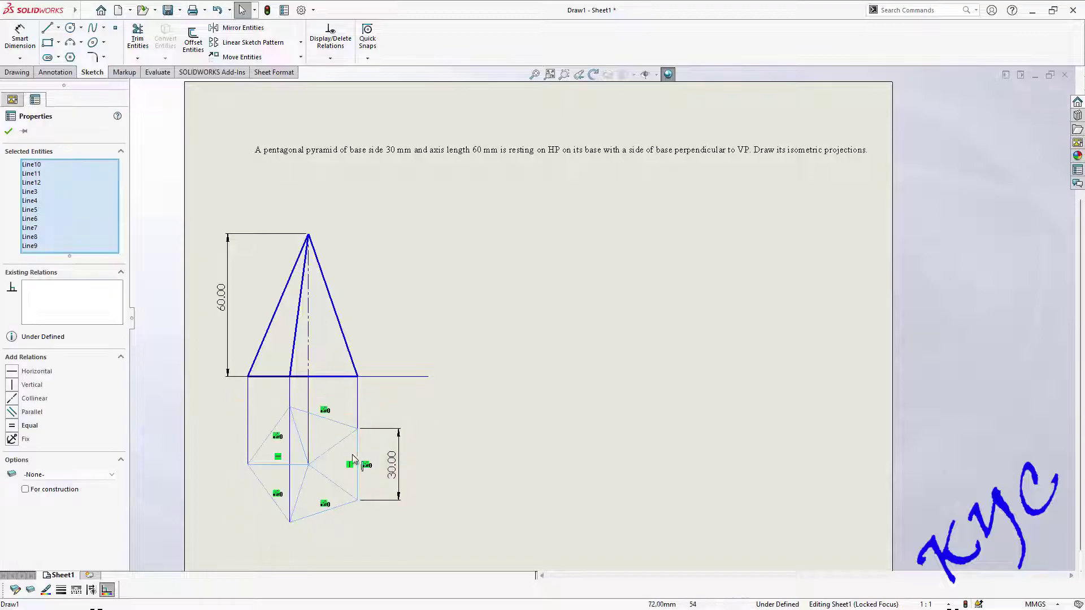
left_click(46, 589)
left_click(105, 542)
left_click(257, 188)
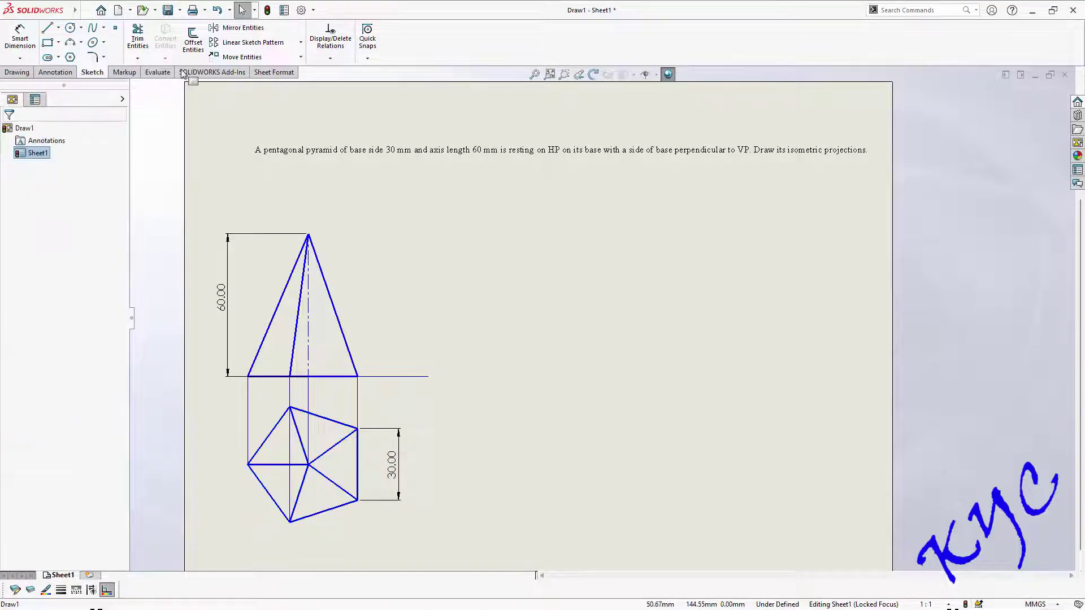
left_click(56, 73)
left_click(131, 37)
Place note labels X, Y, VP and HP to the right of the drawing.
left_click(470, 455)
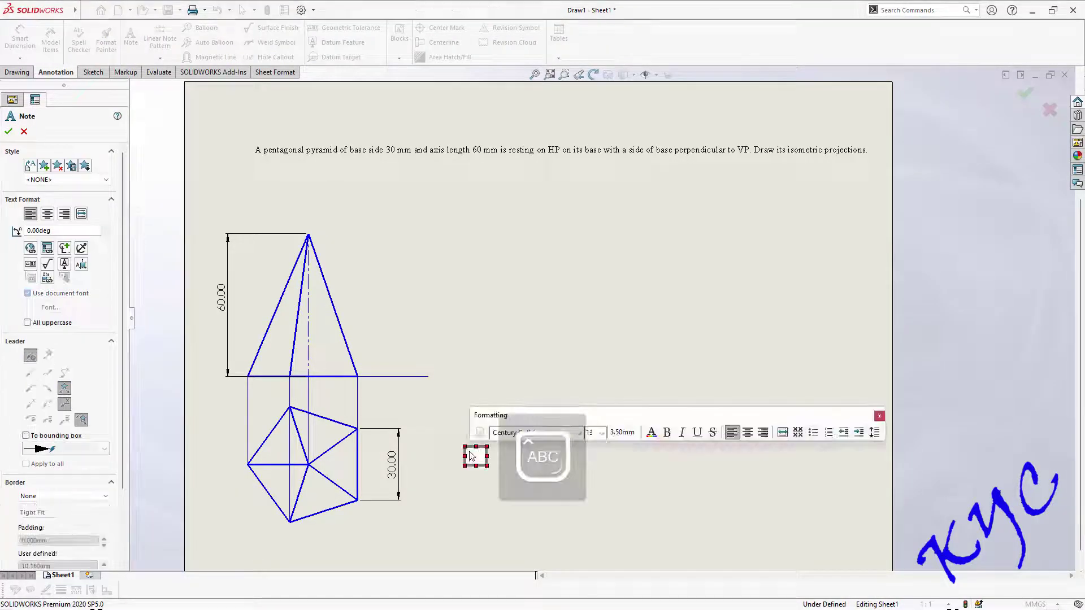
type("X")
left_click(467, 499)
left_click(471, 496)
type("Y")
left_click(477, 522)
left_click(475, 522)
type("VP")
left_click(458, 407)
left_click(457, 406)
type("HP")
left_click(497, 448)
Add lowercase vertex labels a, b, c, e and d near the top view.
left_click(500, 450)
key("Caps_Lock")
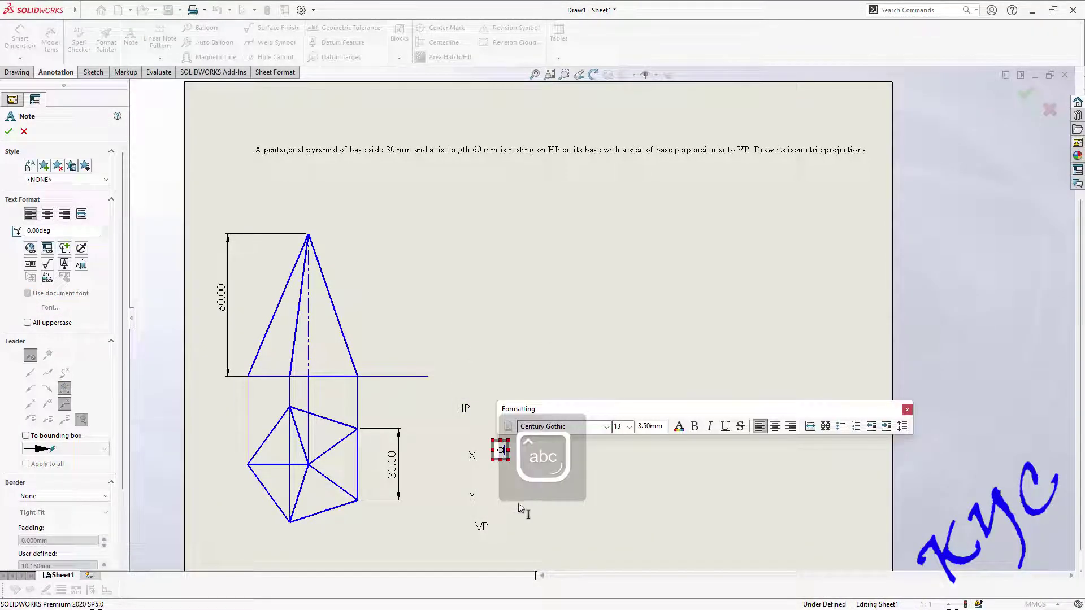
left_click(348, 538)
left_click(350, 543)
type("b")
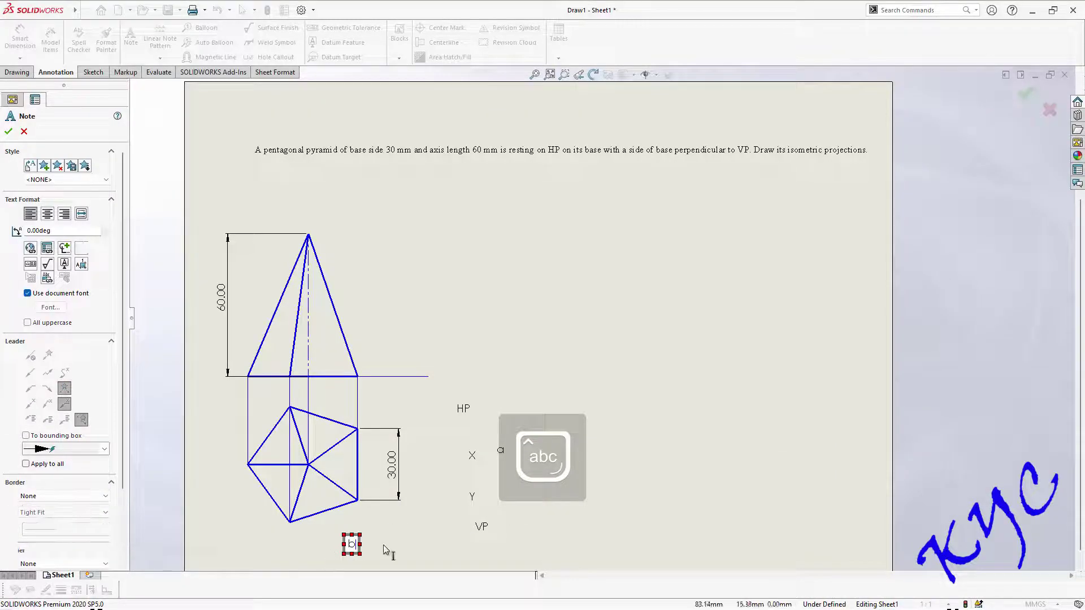
left_click(388, 540)
type("c")
left_click(439, 549)
type("e")
left_click(497, 557)
type("d")
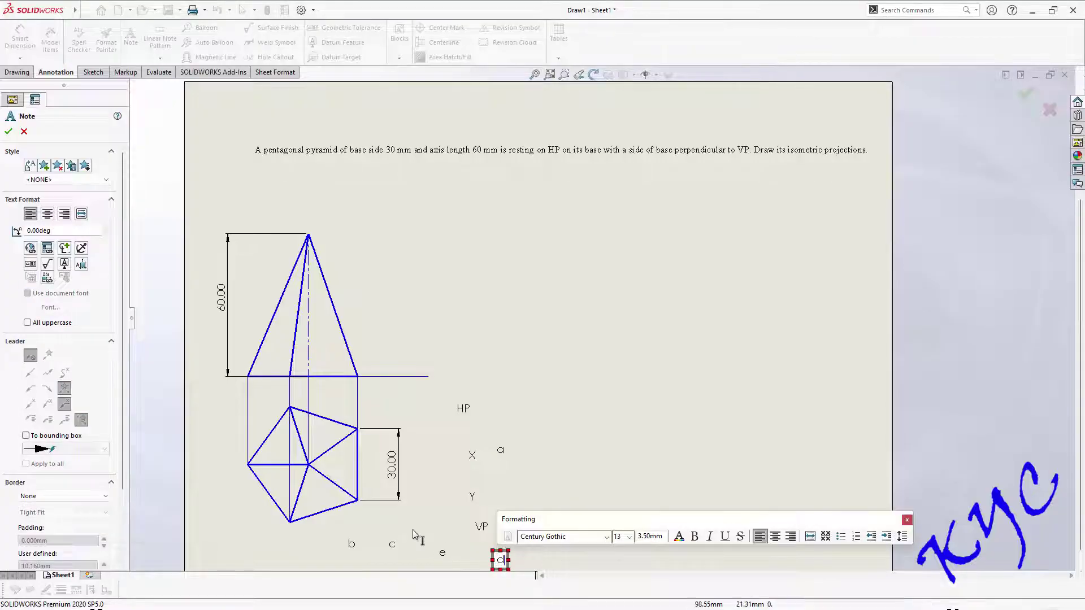
key("Escape")
key("Escape")
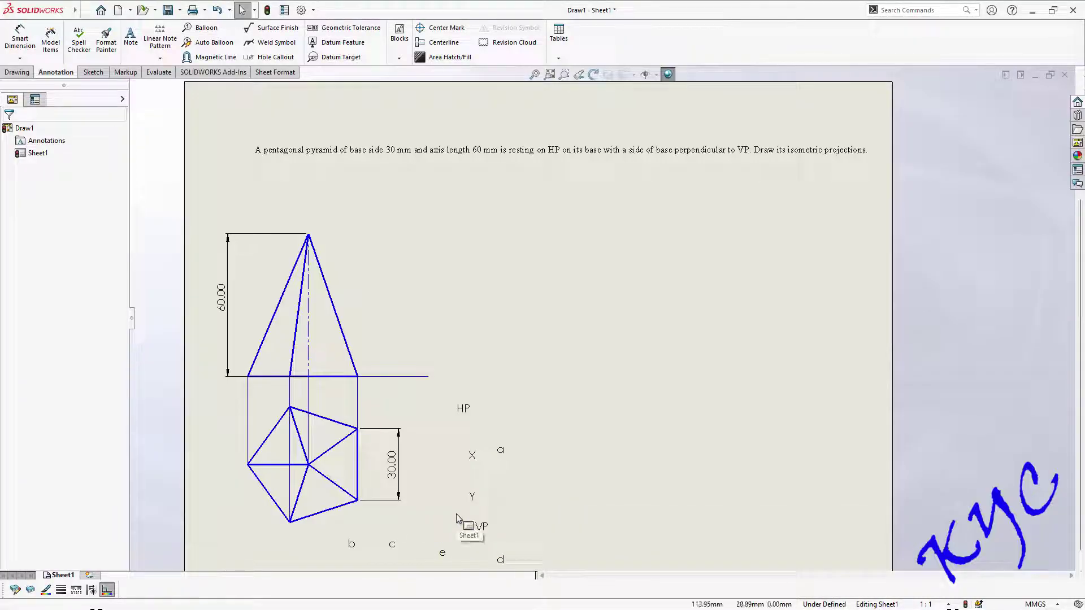
key("Delete")
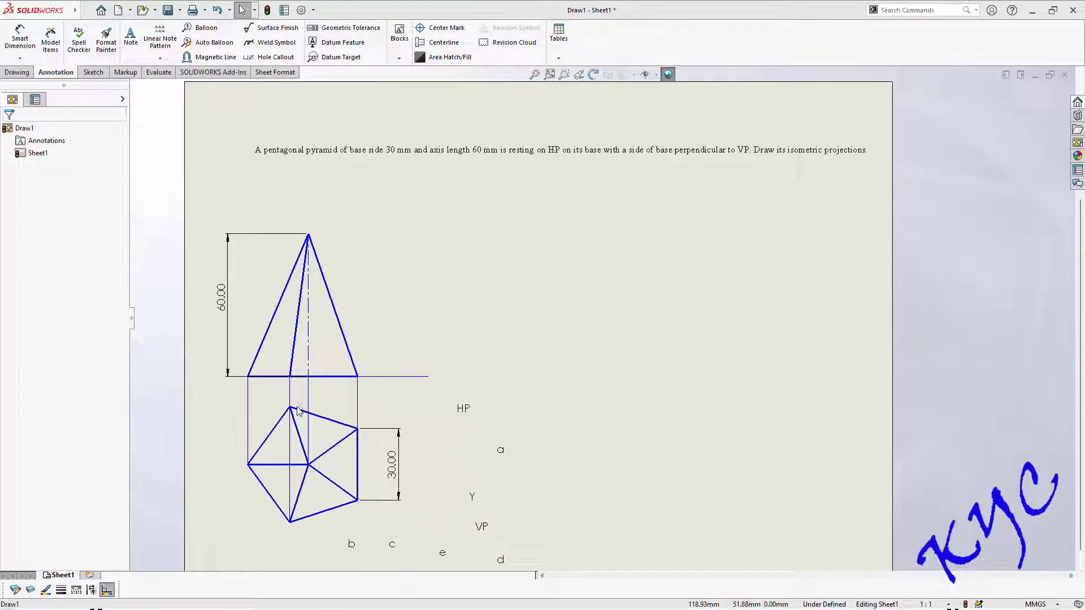
Extend the XY line using a temporary boundary line, then delete that helper line.
left_click(201, 374)
scroll(268, 392, "down", 2)
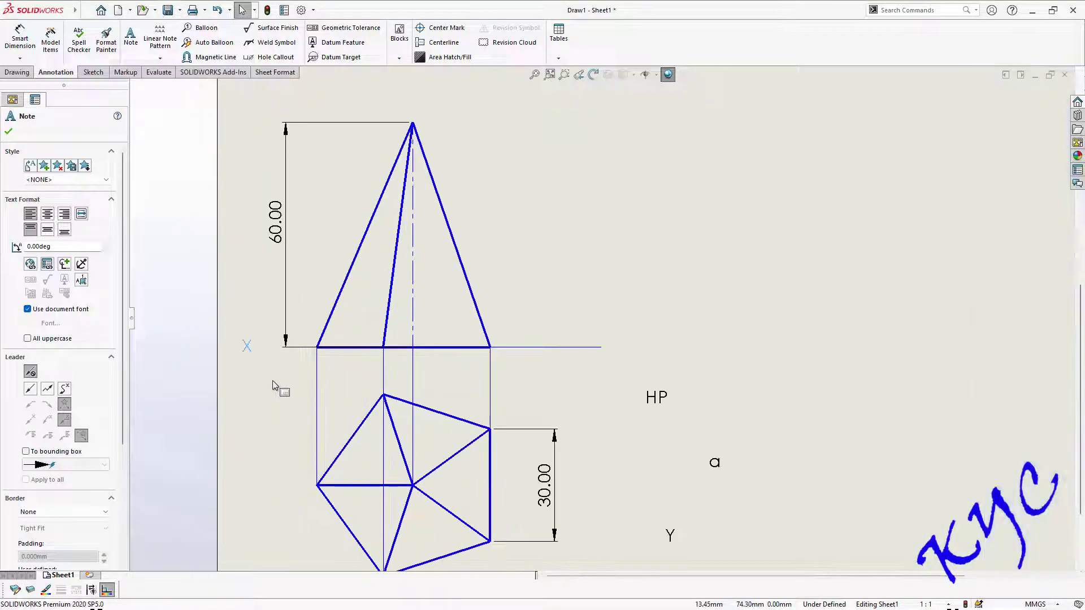
scroll(268, 393, "down", 2)
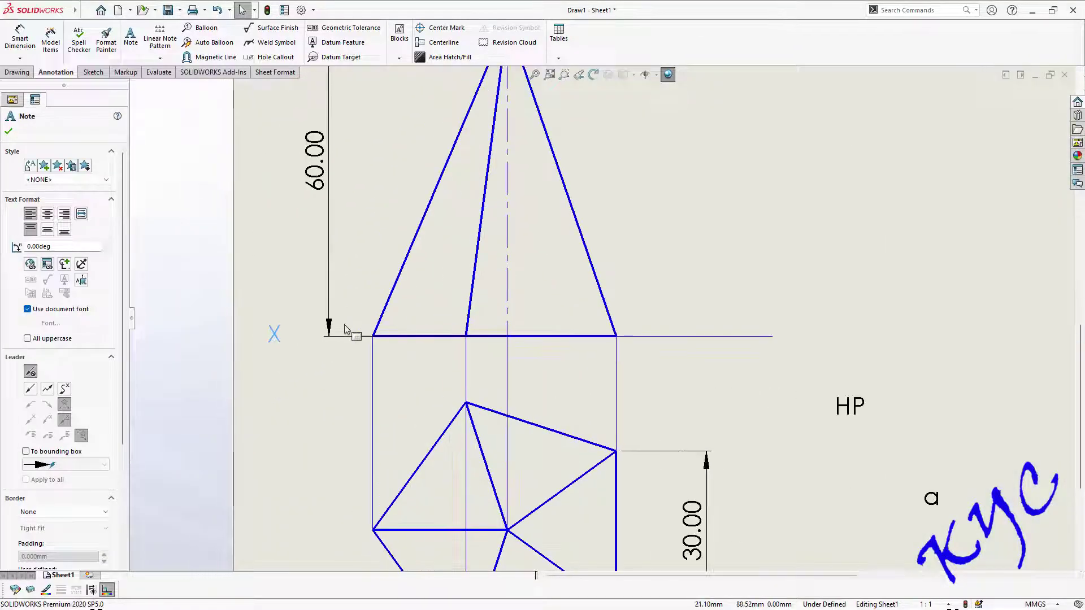
left_click(94, 72)
left_click(47, 27)
left_click_drag(295, 306, 296, 380)
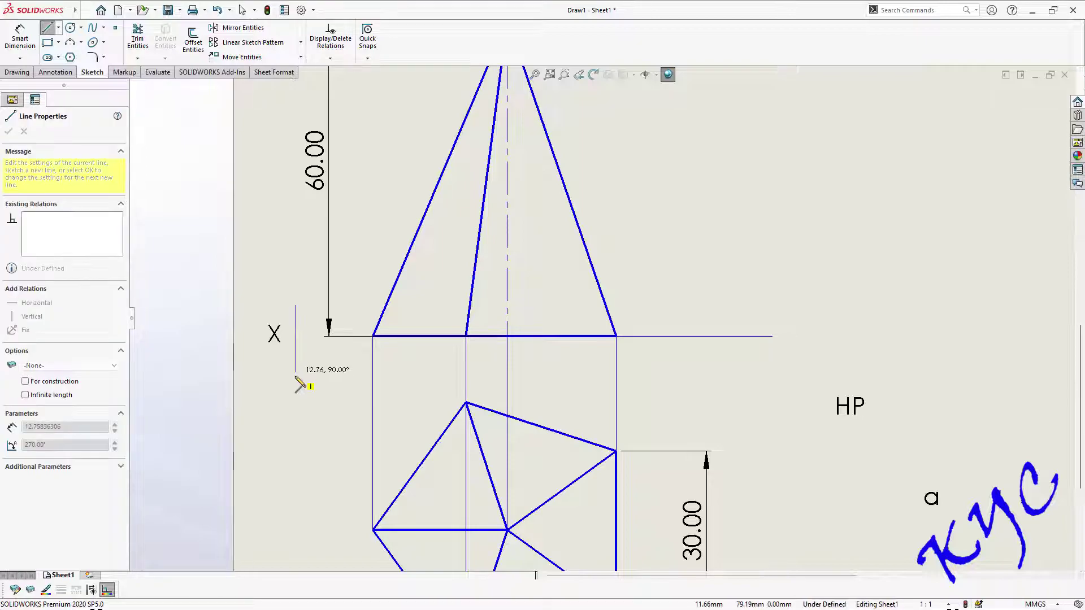
left_click(137, 59)
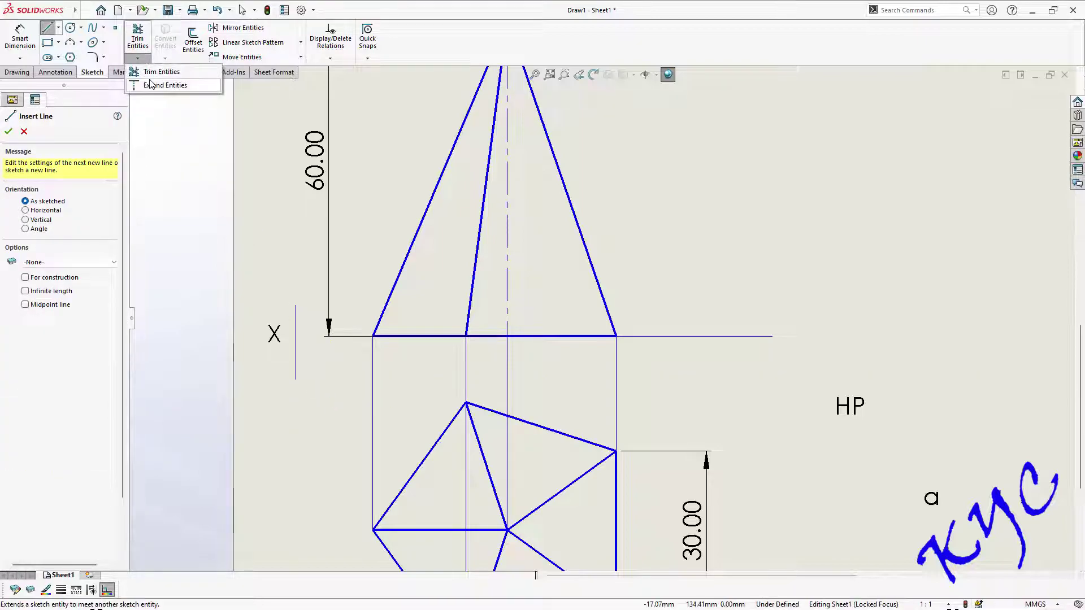
left_click(172, 72)
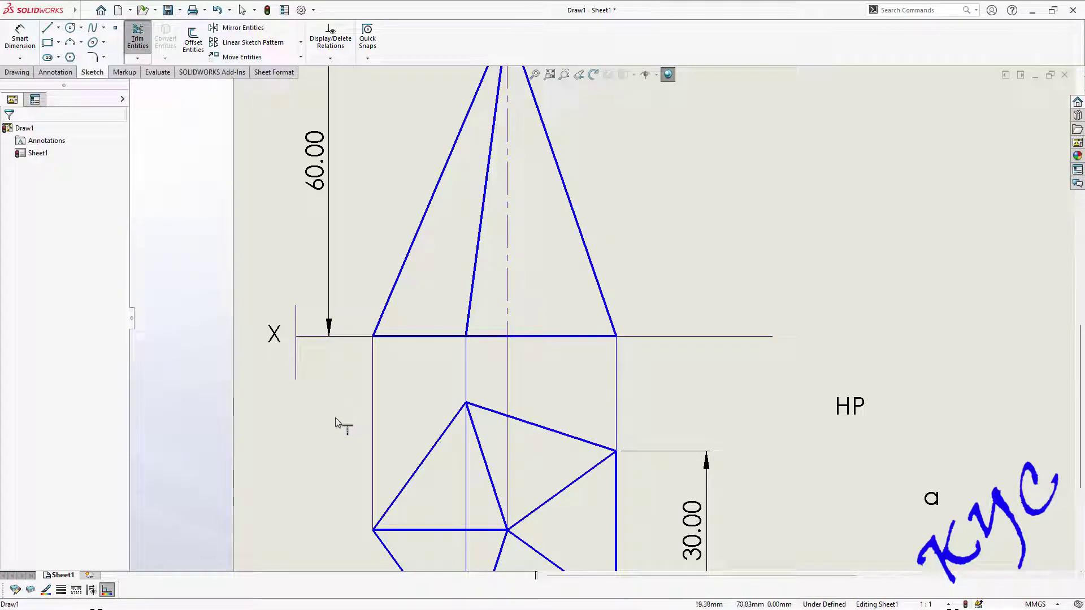
key("Escape")
left_click(297, 365)
key("Delete")
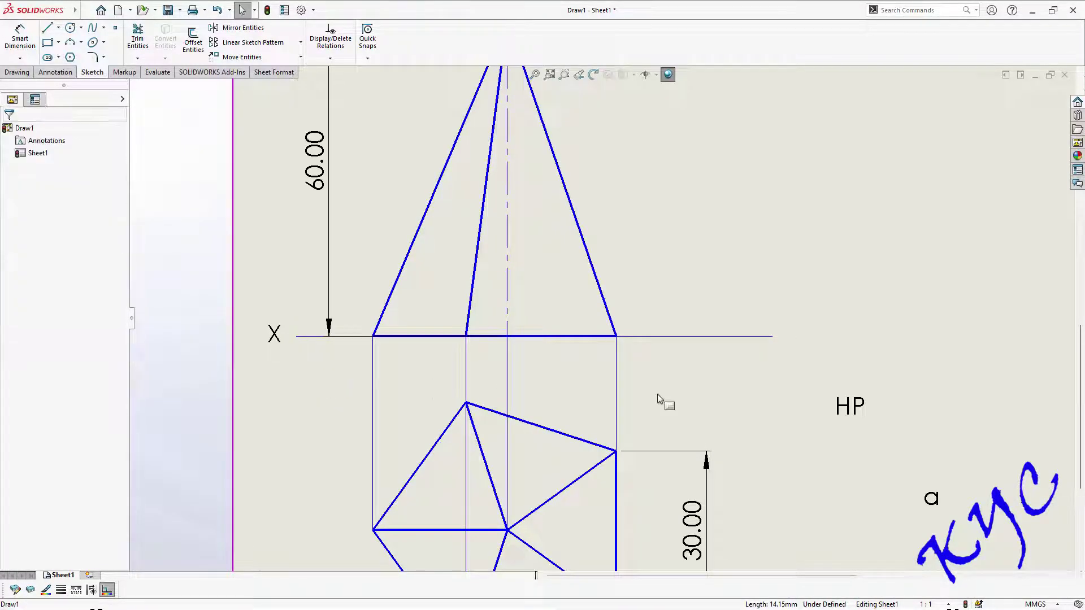
scroll(856, 436, "up", 2)
Move VP above and HP below the XY line's left end, and Y to its right end.
left_click_drag(805, 560, 399, 295)
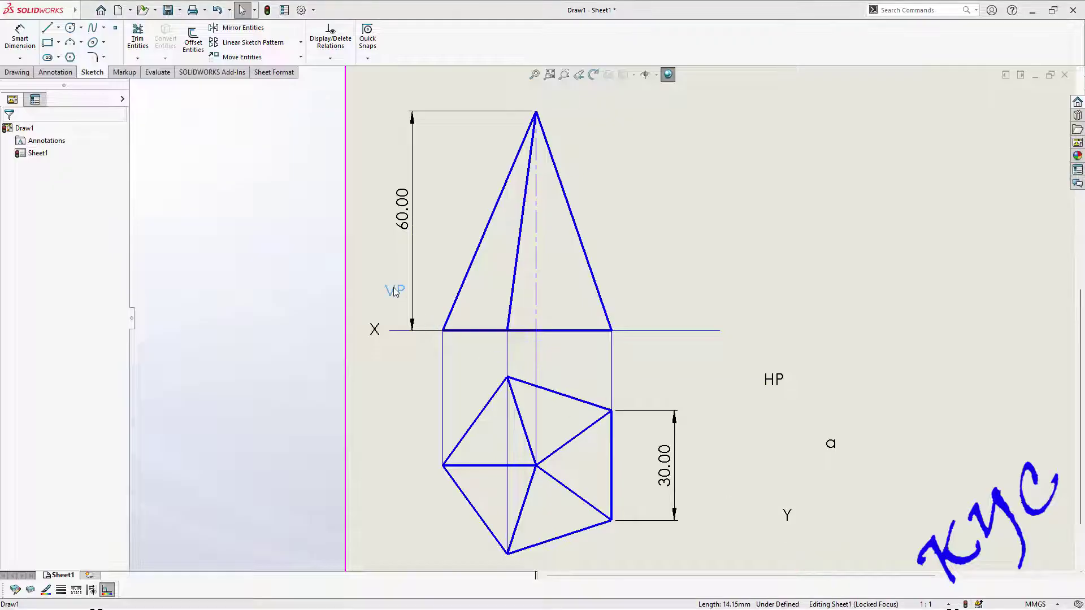
left_click(399, 321)
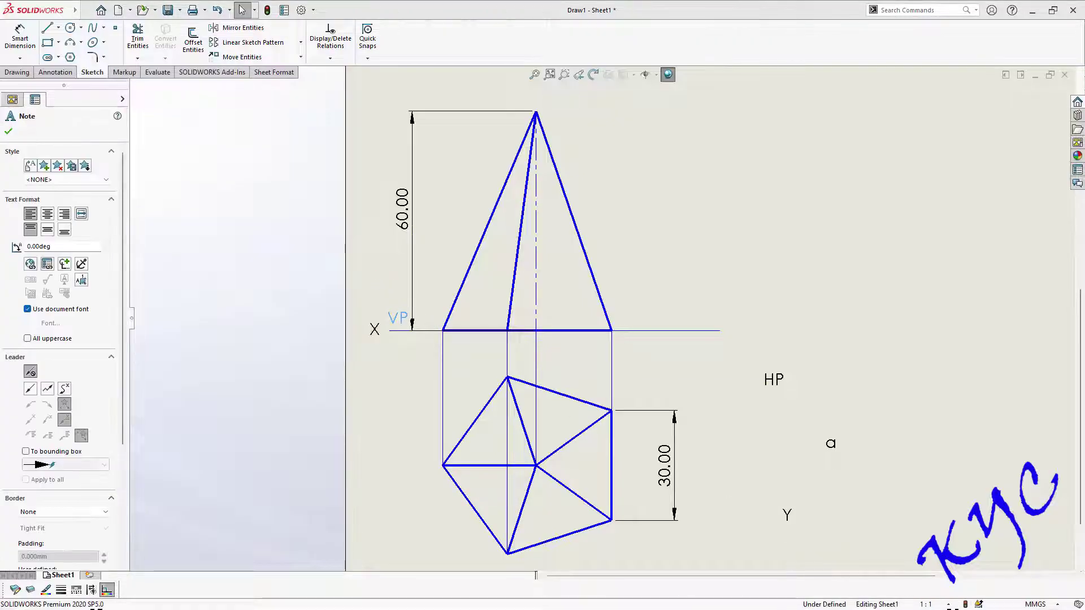
left_click_drag(776, 388, 387, 355)
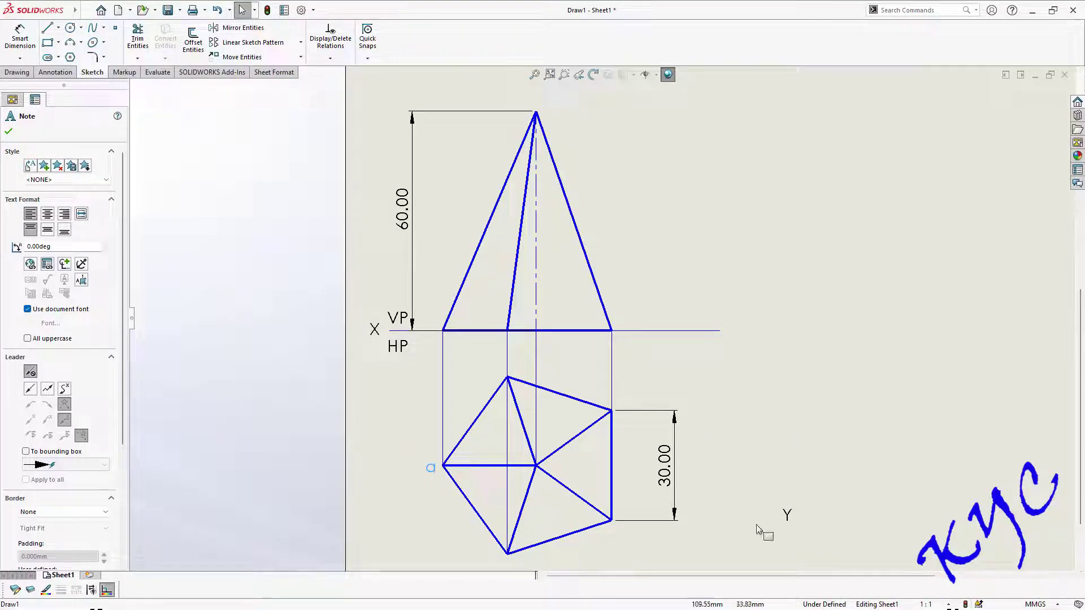
left_click_drag(798, 520, 751, 389)
scroll(632, 458, "up", 2)
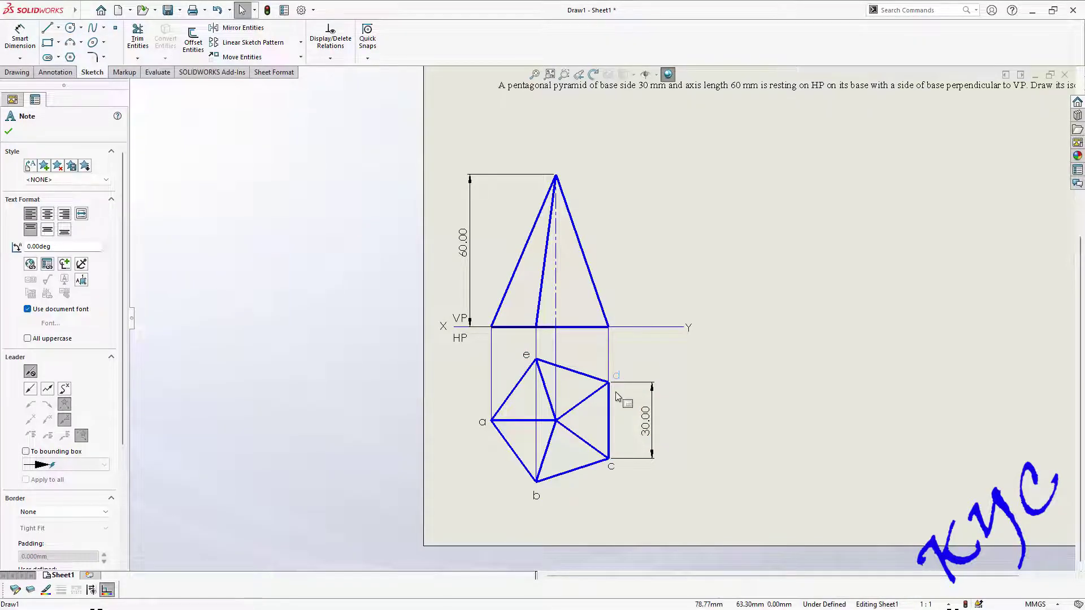
scroll(608, 392, "down", 3)
Add the note o(o1) at the centre of the pentagon's top view.
left_click(137, 38)
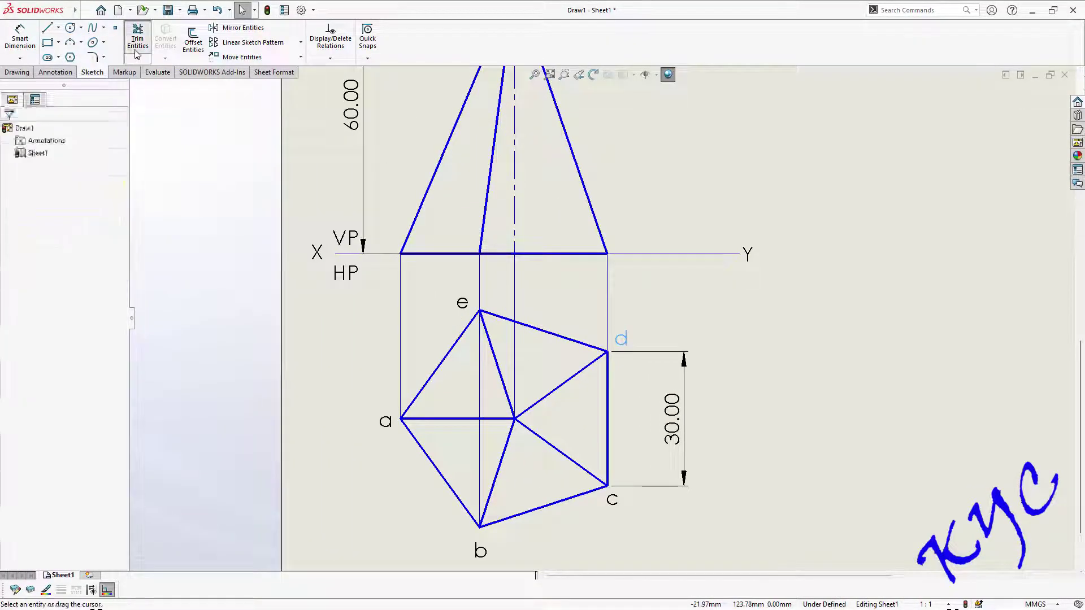
left_click(55, 72)
left_click(22, 38)
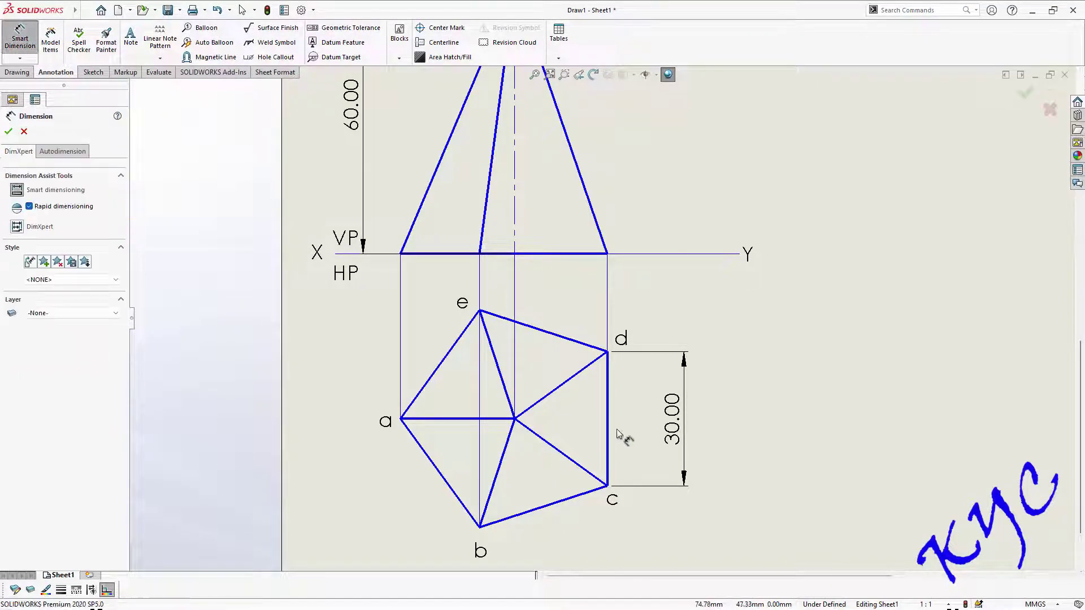
left_click(130, 38)
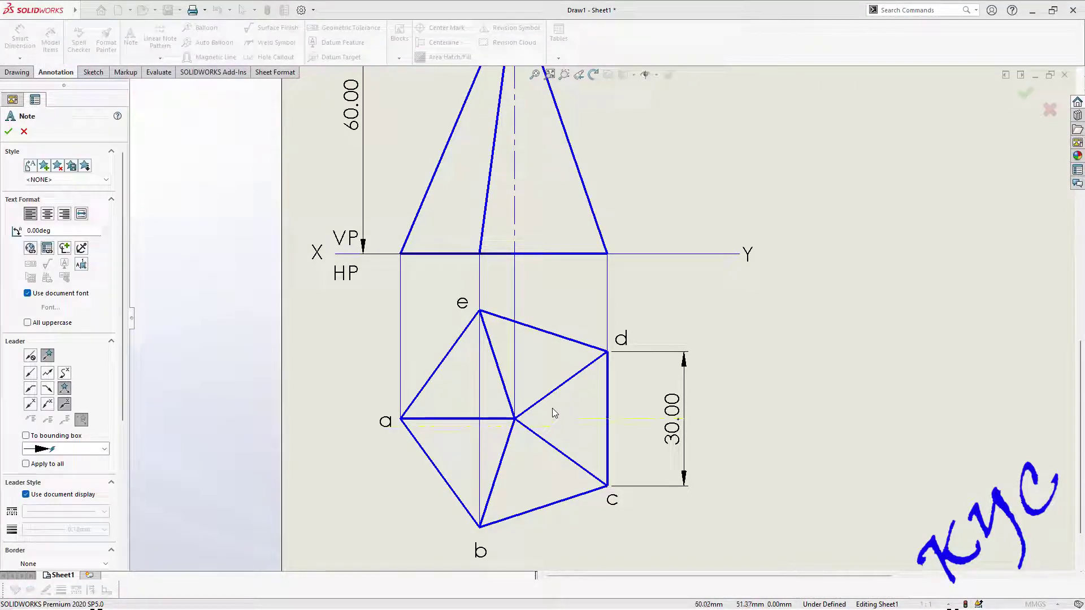
left_click(584, 445)
type("o")
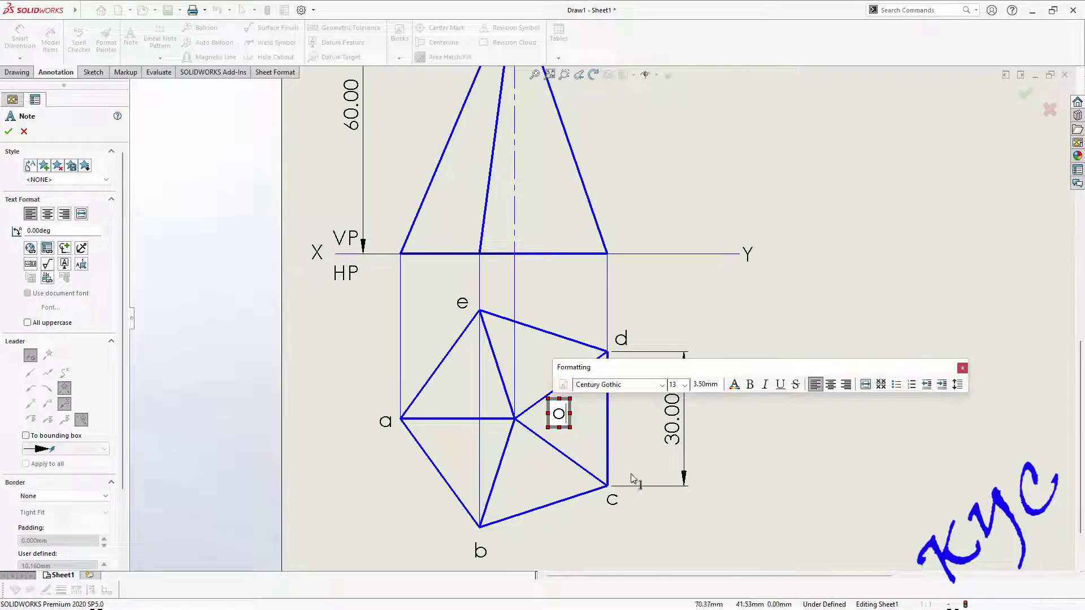
type("(o1)")
key("Escape")
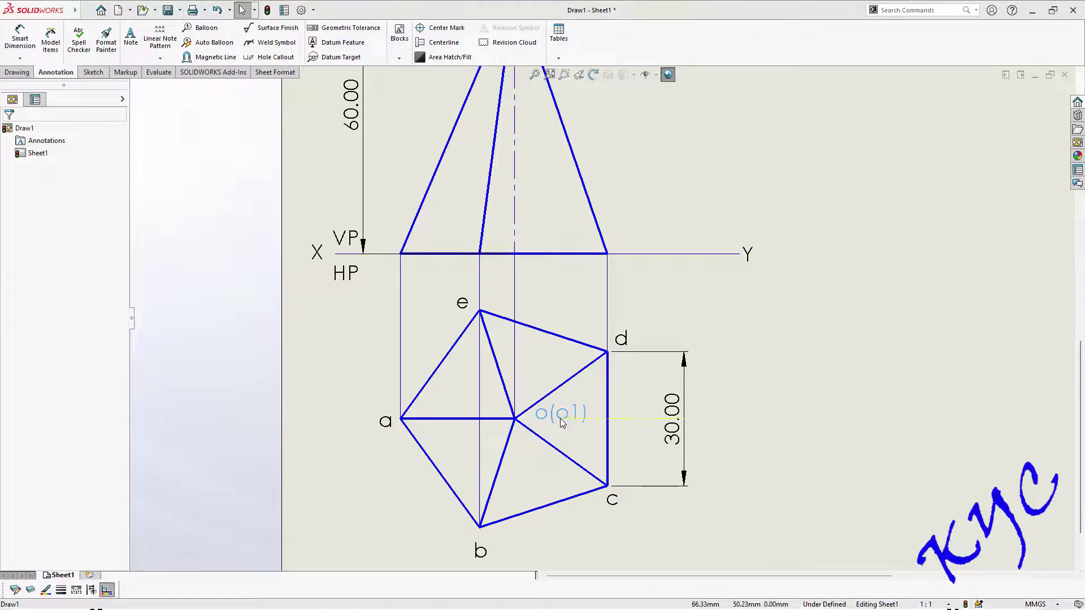
Label the pyramid apex o' and the base-line point below it o1'.
key("f")
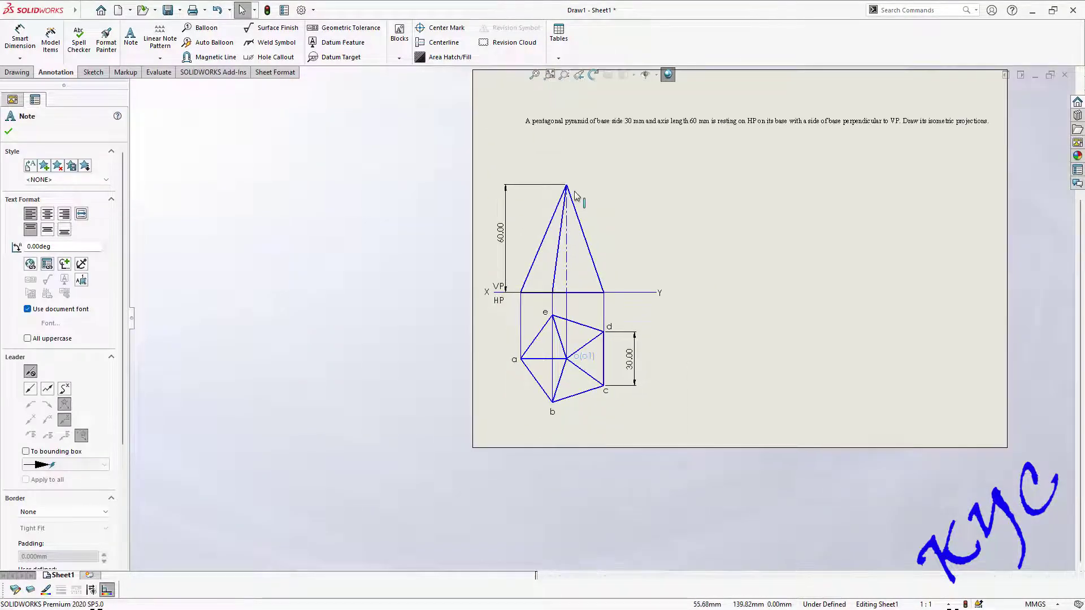
scroll(615, 236, "down", 3)
scroll(605, 248, "down", 1)
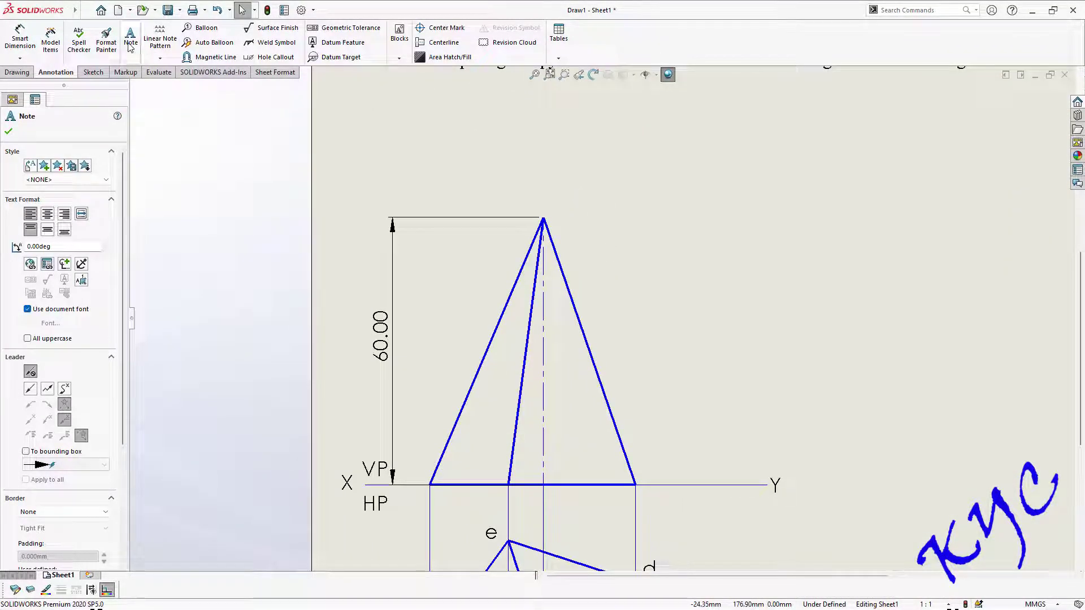
left_click(541, 190)
type("o")
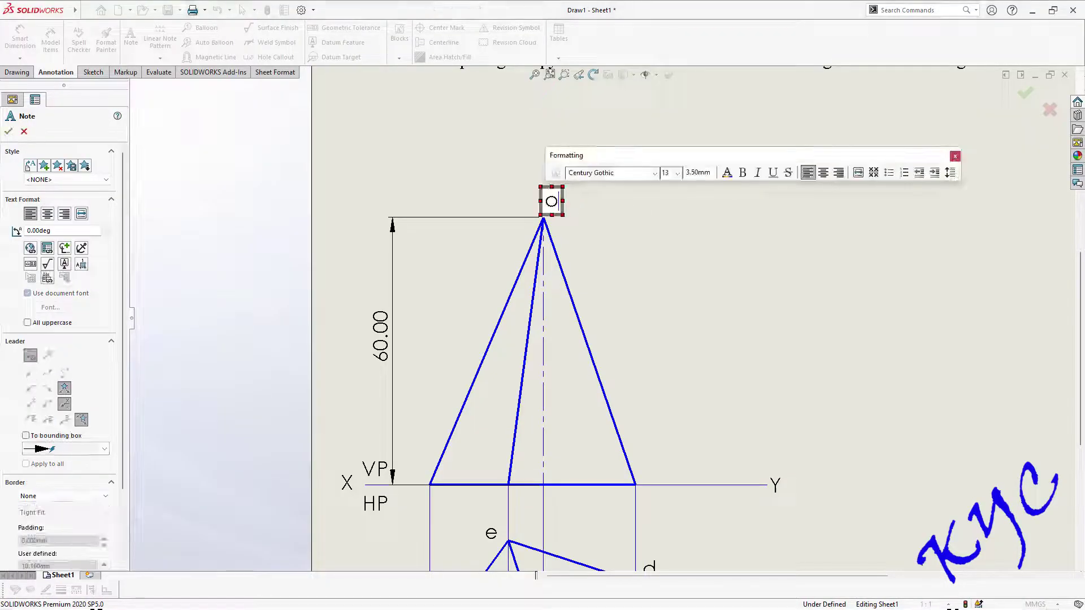
left_click(568, 462)
left_click(557, 464)
type("o1'")
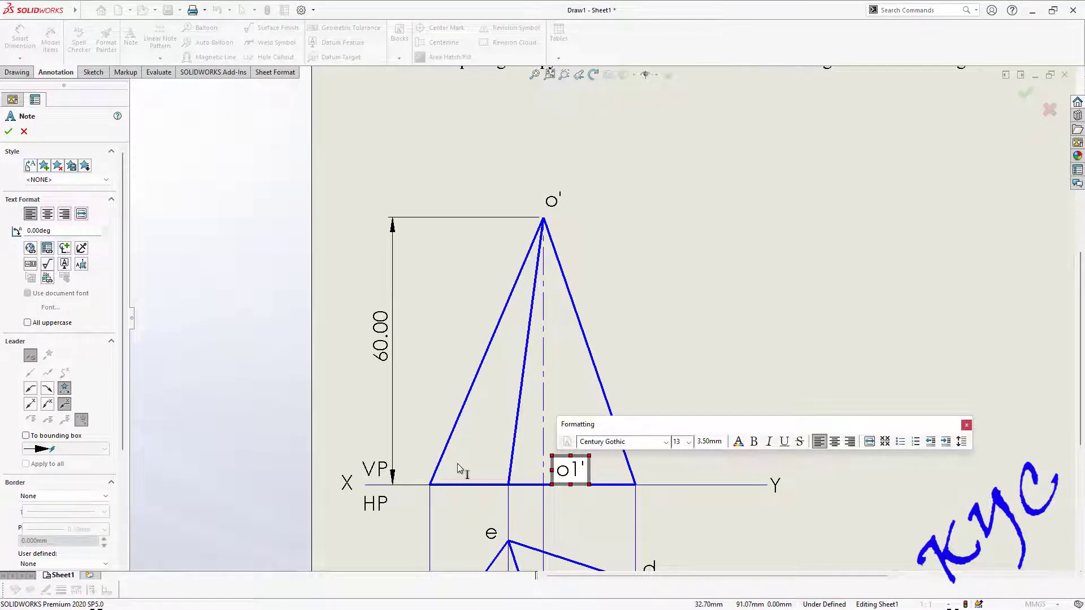
left_click(456, 463)
Label the base-line points a', b'(e') and c'(d') in the front view.
left_click(456, 465)
type("a'")
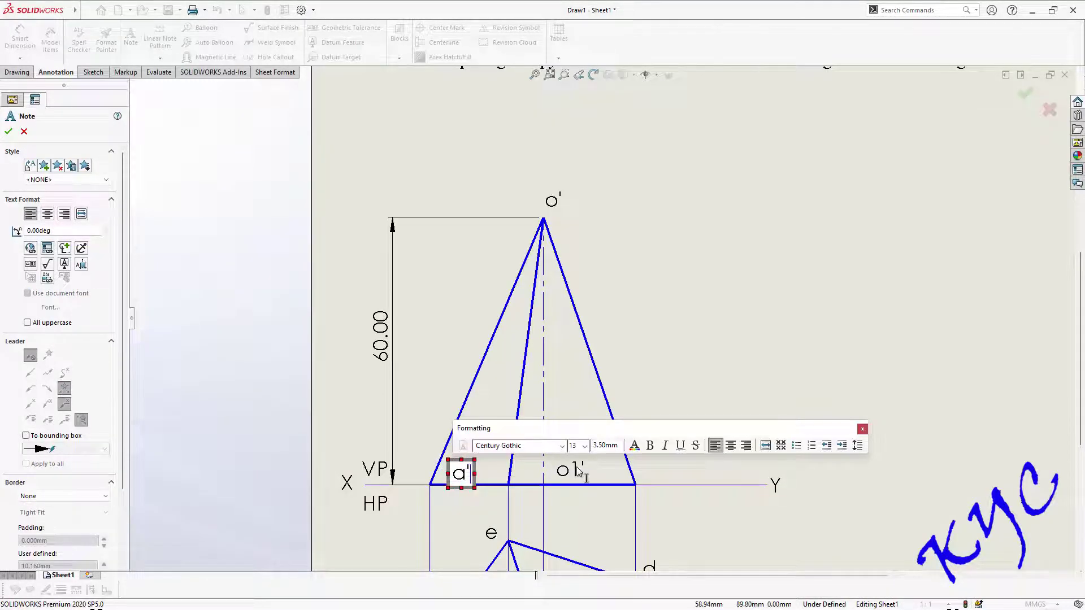
left_click(492, 469)
left_click(490, 470)
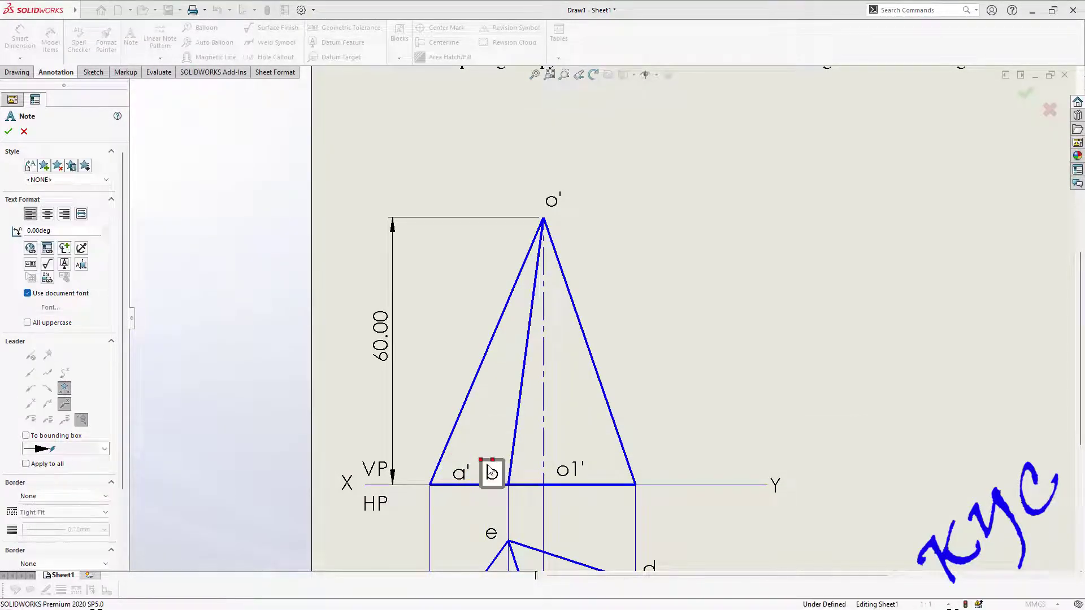
type("b'(e")
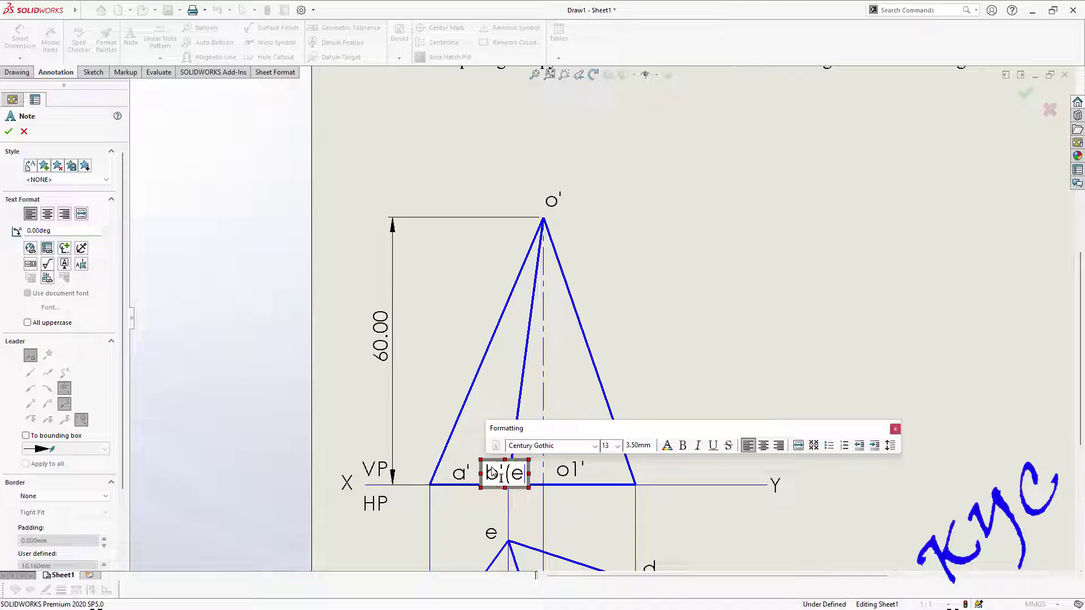
left_click(657, 483)
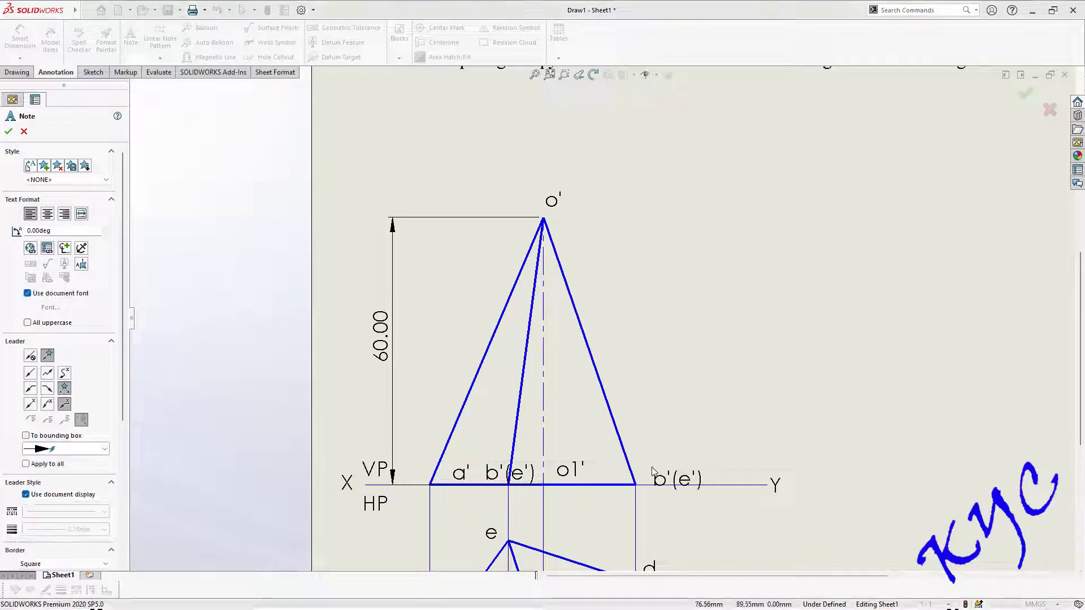
type("c'")
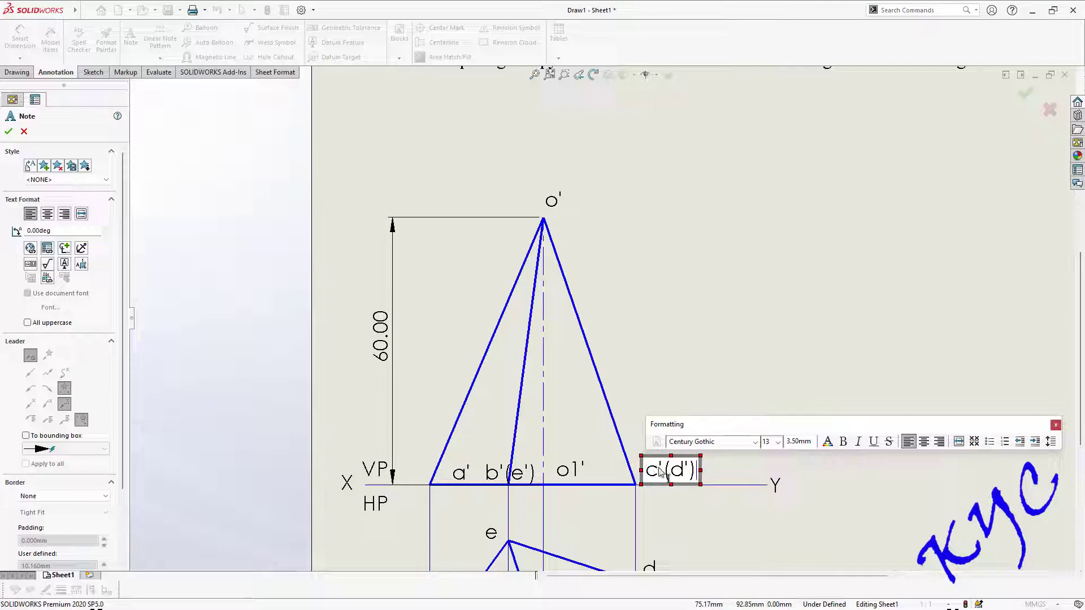
key("Escape")
Drag the labels a', b'(e'), o1' and c'(d') into a neat row along the base line.
scroll(607, 496, "down", 5)
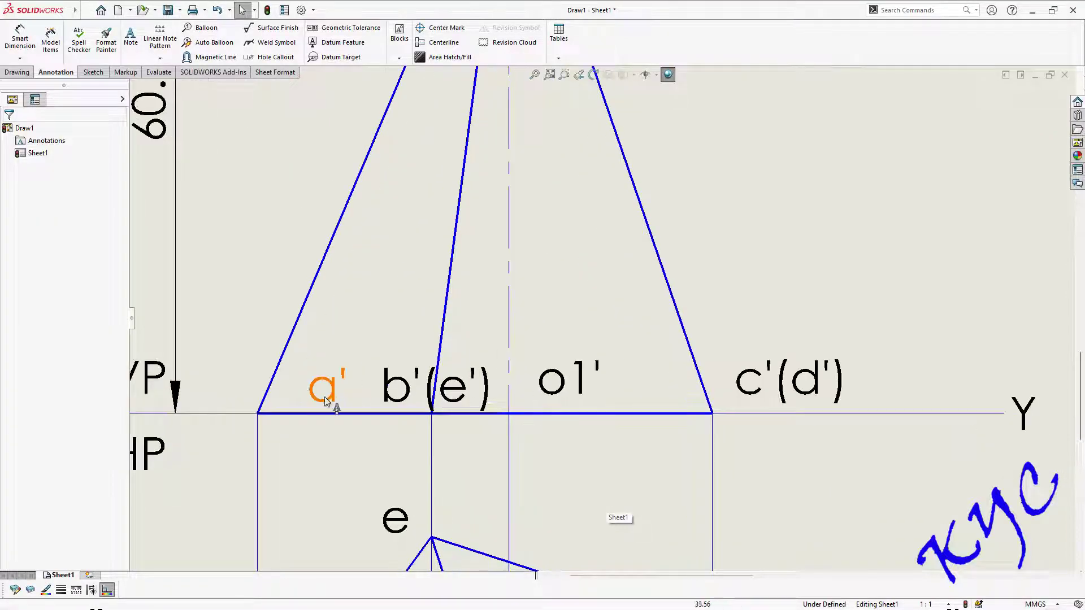
left_click_drag(327, 400, 288, 400)
left_click(375, 400)
left_click_drag(376, 400, 331, 400)
left_click_drag(554, 389, 529, 390)
left_click_drag(757, 384, 742, 388)
scroll(725, 499, "down", 5)
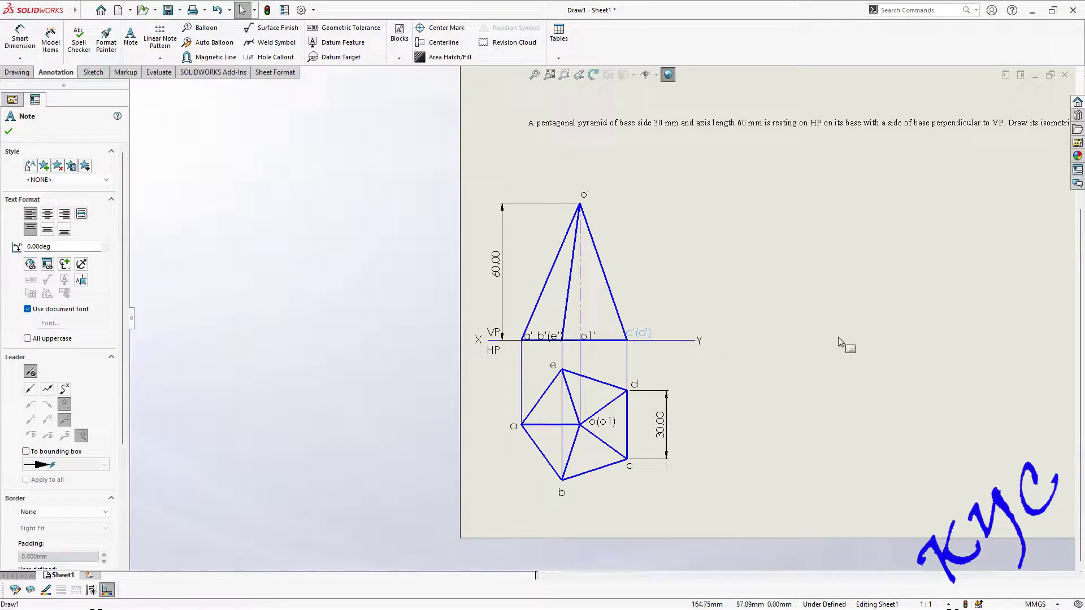
scroll(842, 339, "up", 2)
scroll(776, 368, "up", 1)
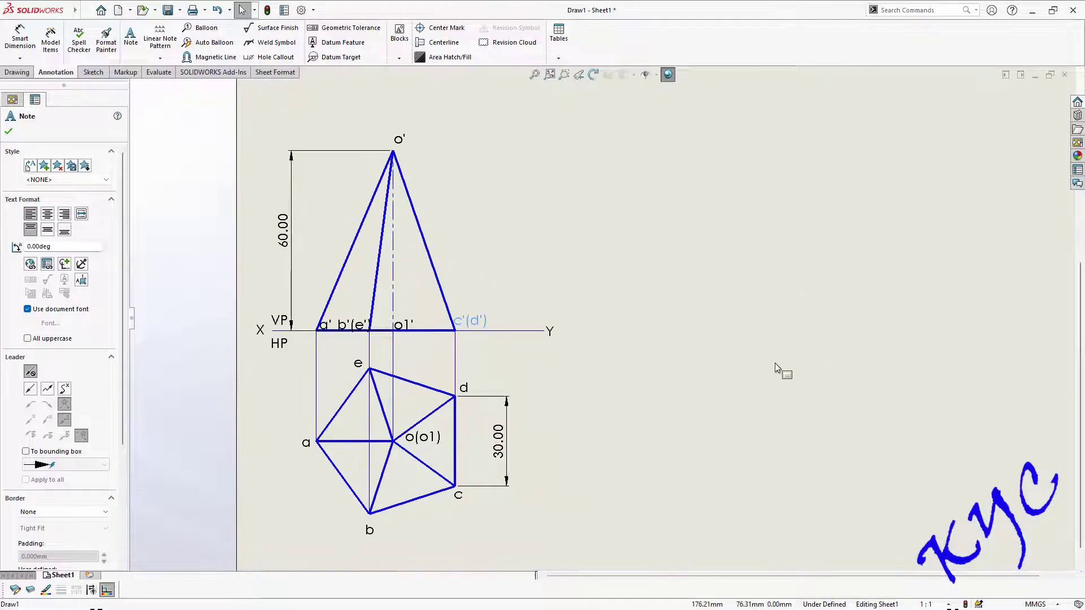
Draw four lines boxing the pentagonal top view from b's level up to e's level.
left_click(93, 72)
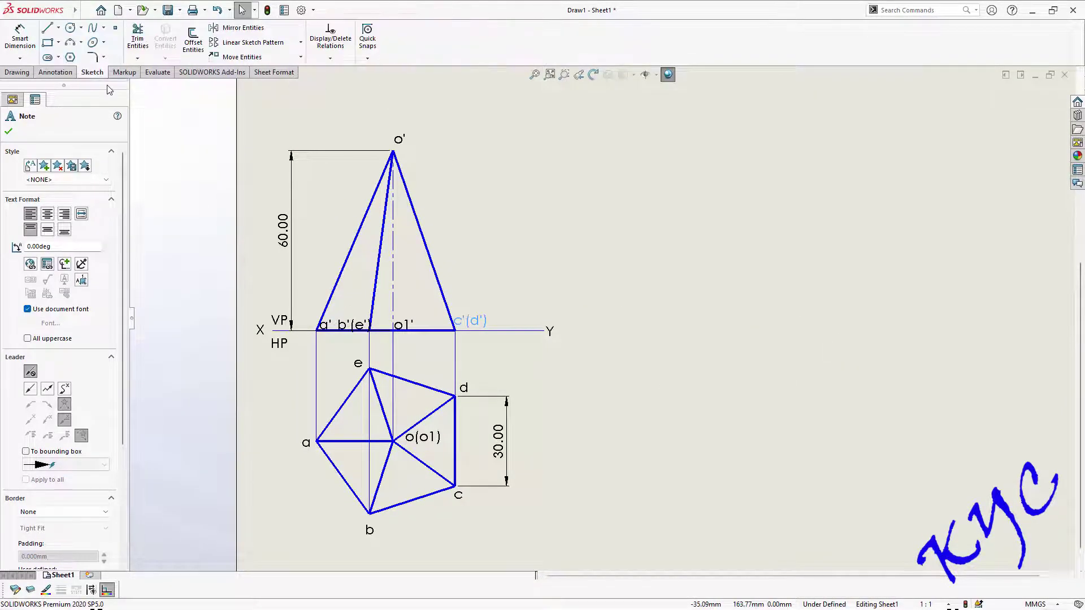
left_click(47, 27)
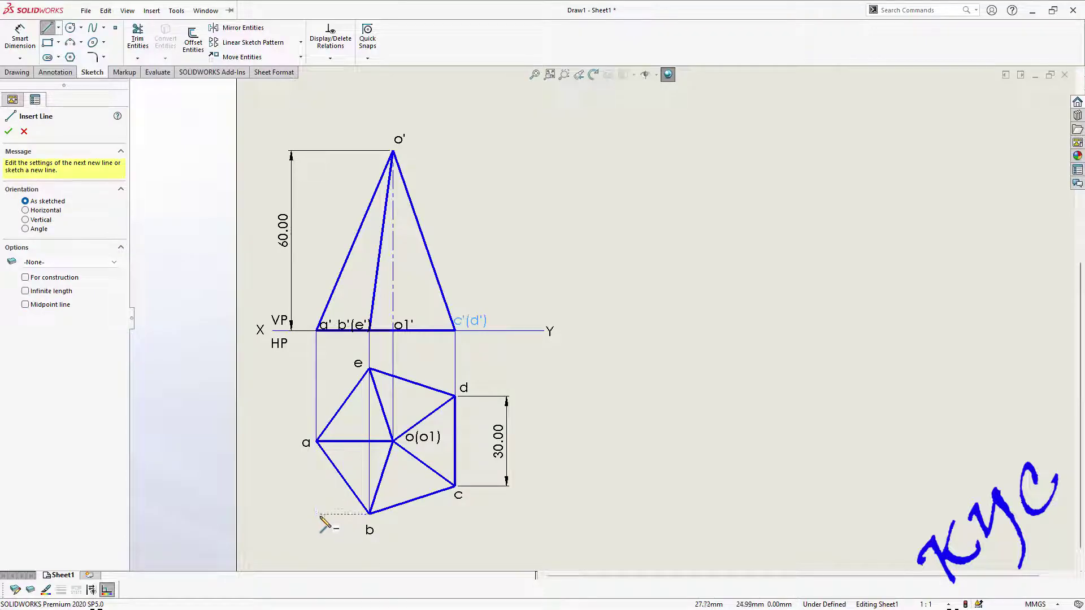
left_click(317, 515)
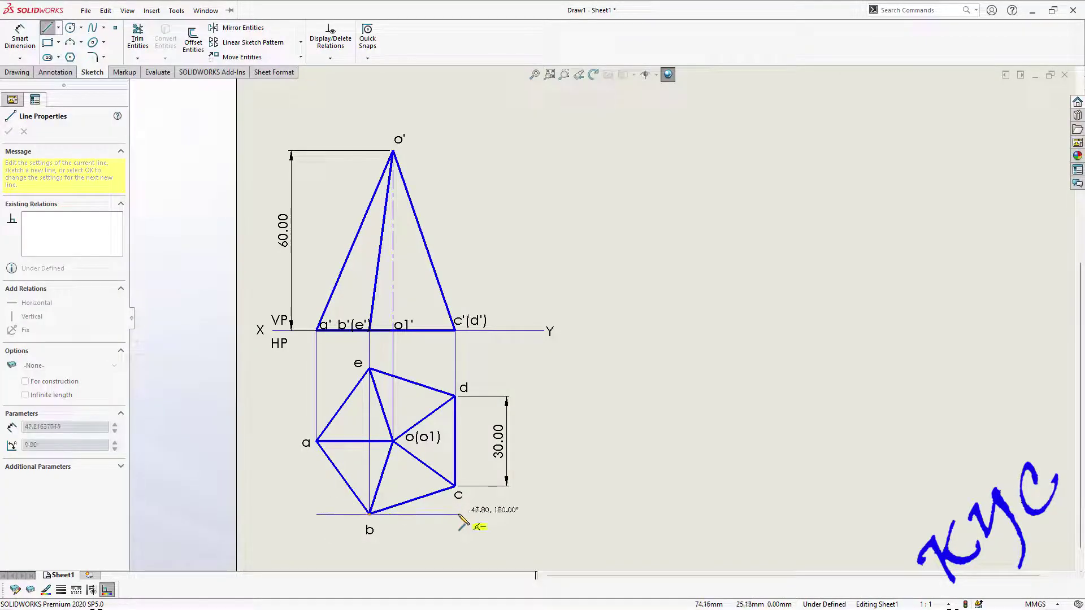
left_click(455, 515)
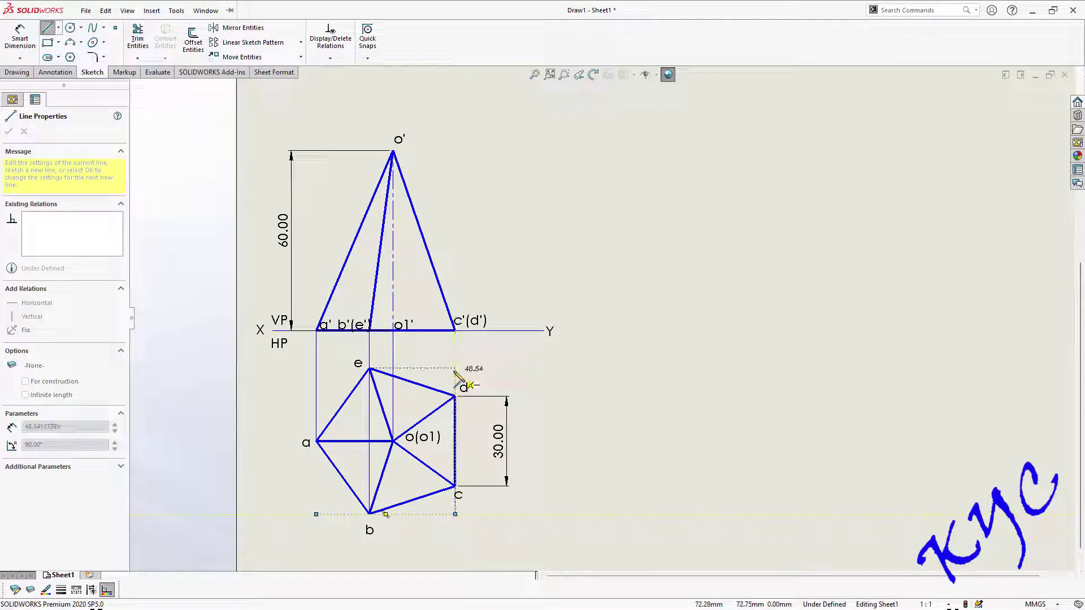
left_click(455, 367)
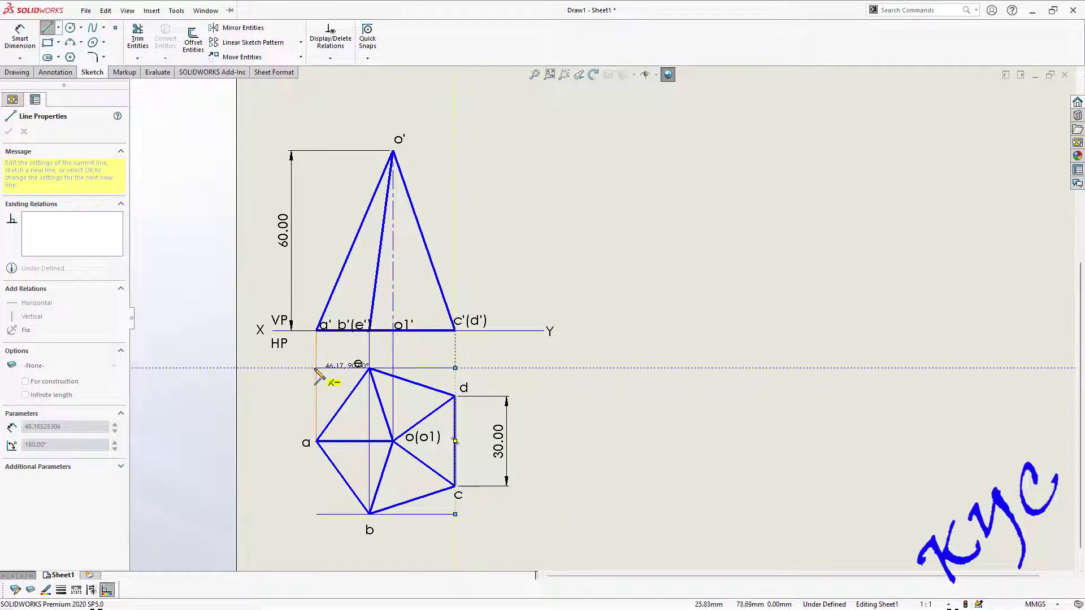
left_click(315, 368)
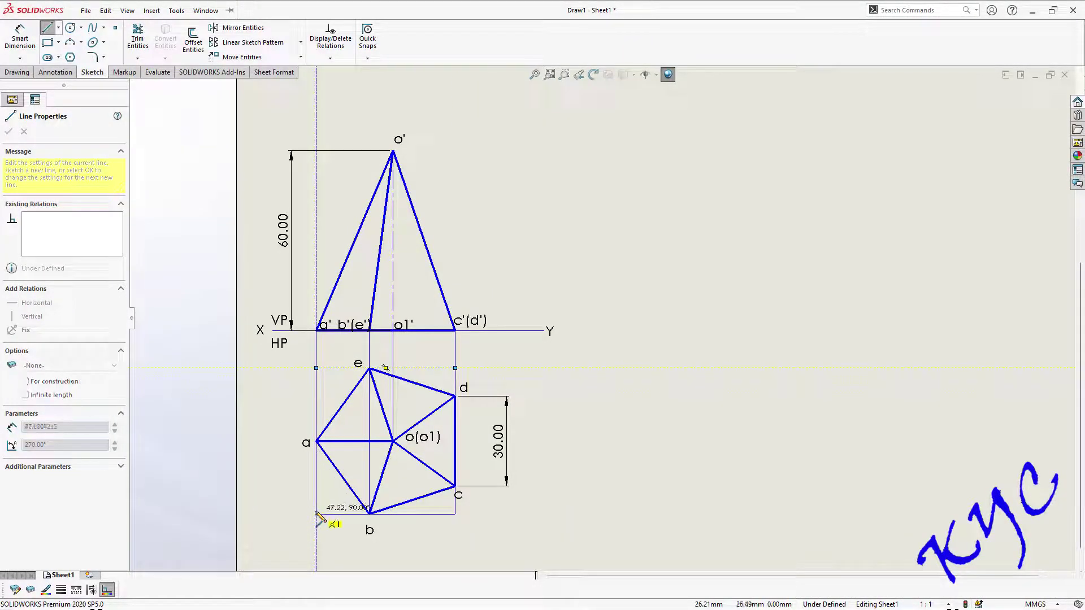
left_click(316, 514)
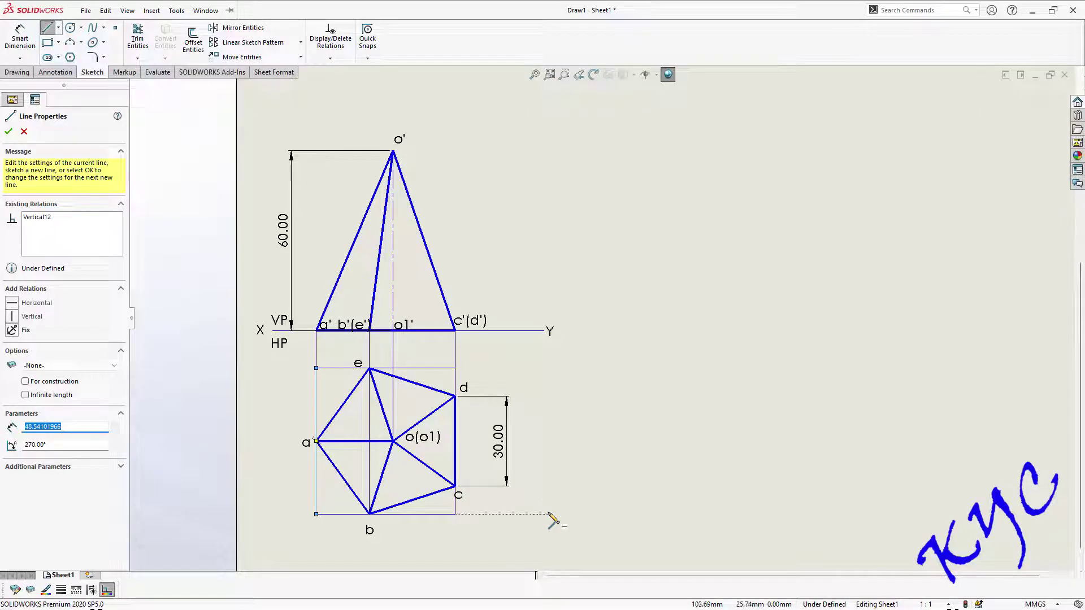
key("Escape")
key("f")
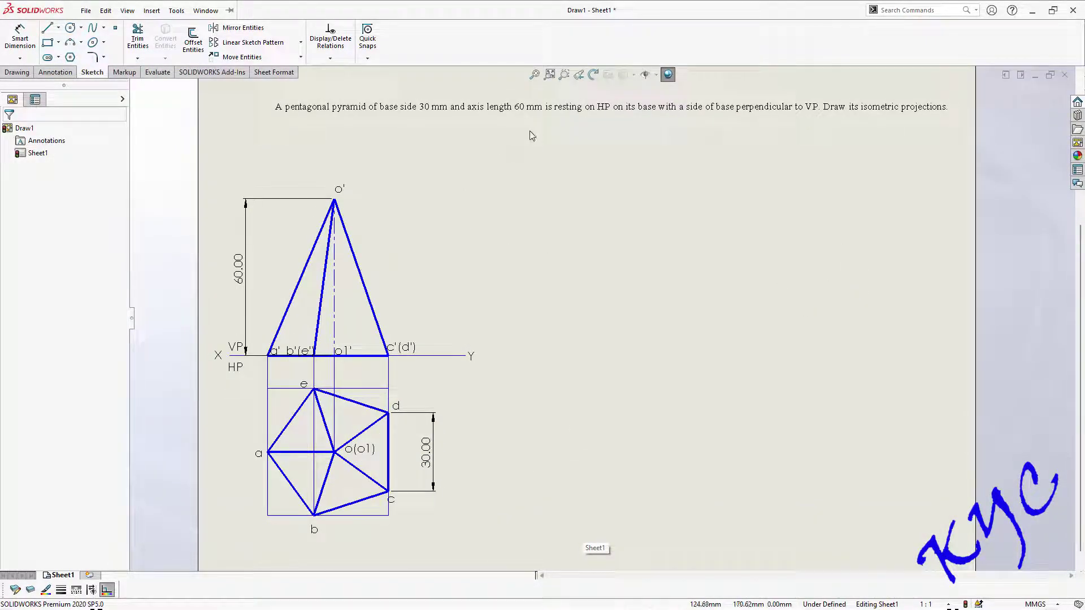
Draw a horizontal base line with two inclined lines rising left and right from one point.
left_click(46, 29)
left_click_drag(627, 474, 891, 475)
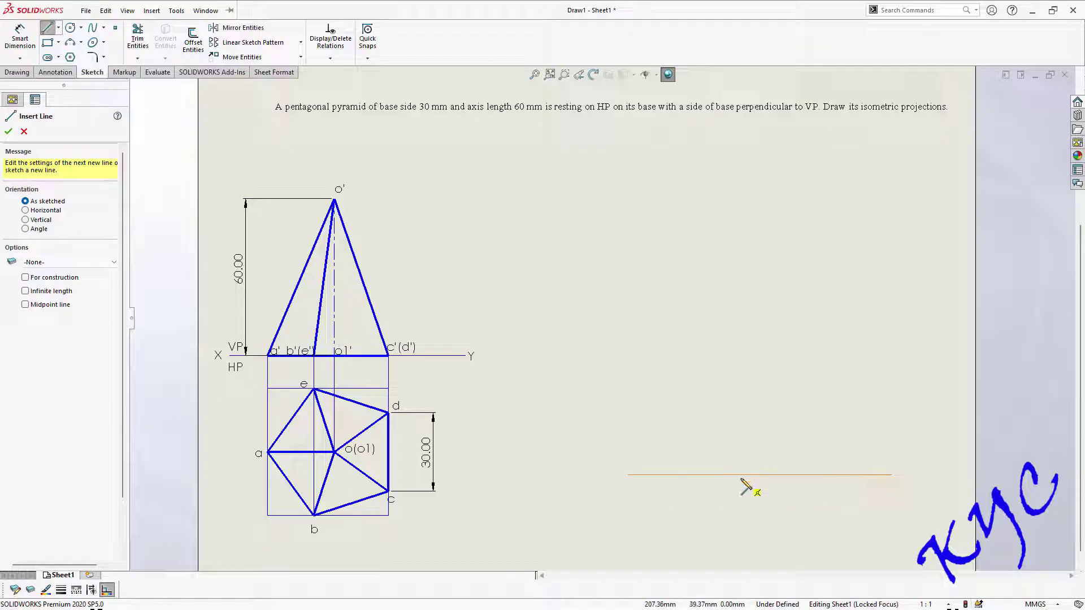
left_click_drag(744, 474, 614, 388)
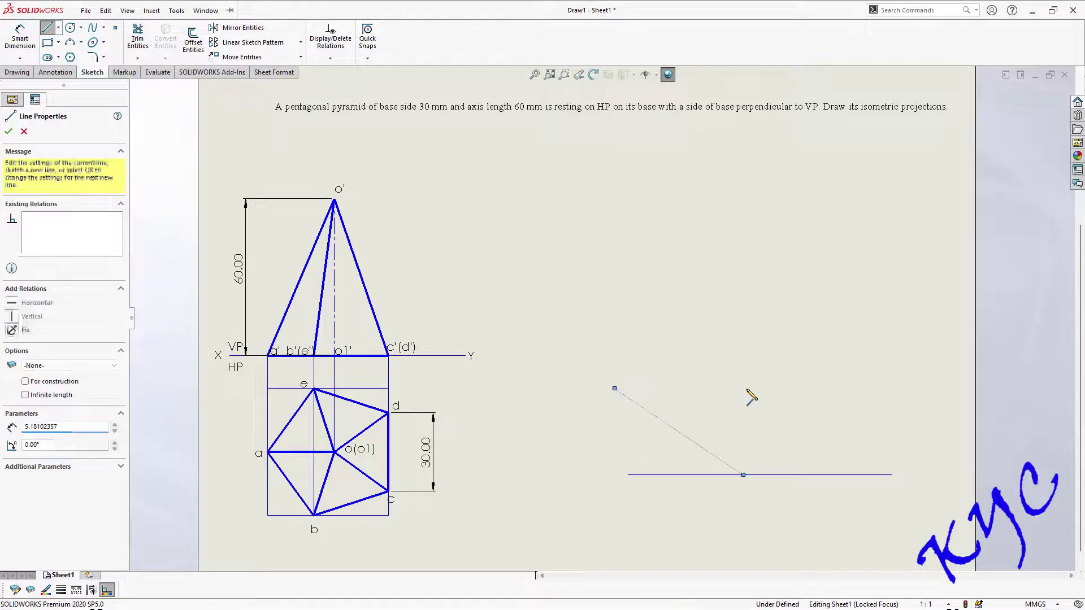
left_click(743, 474)
left_click(847, 389)
key("Escape")
Dimension both inclined lines at 30° to the horizontal base line.
key("d")
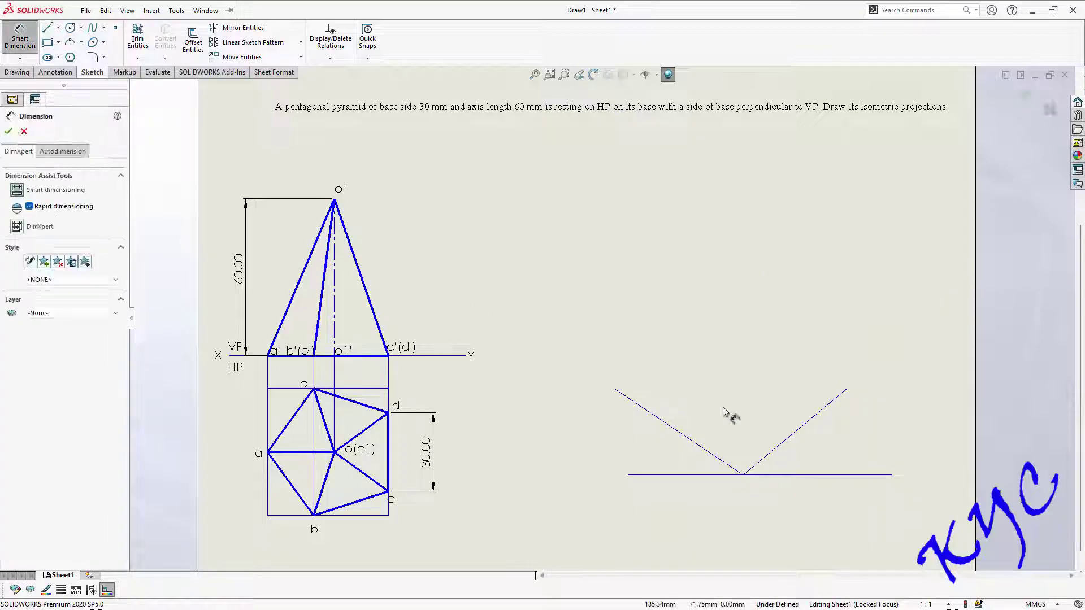
left_click(791, 435)
left_click(812, 474)
left_click(885, 501)
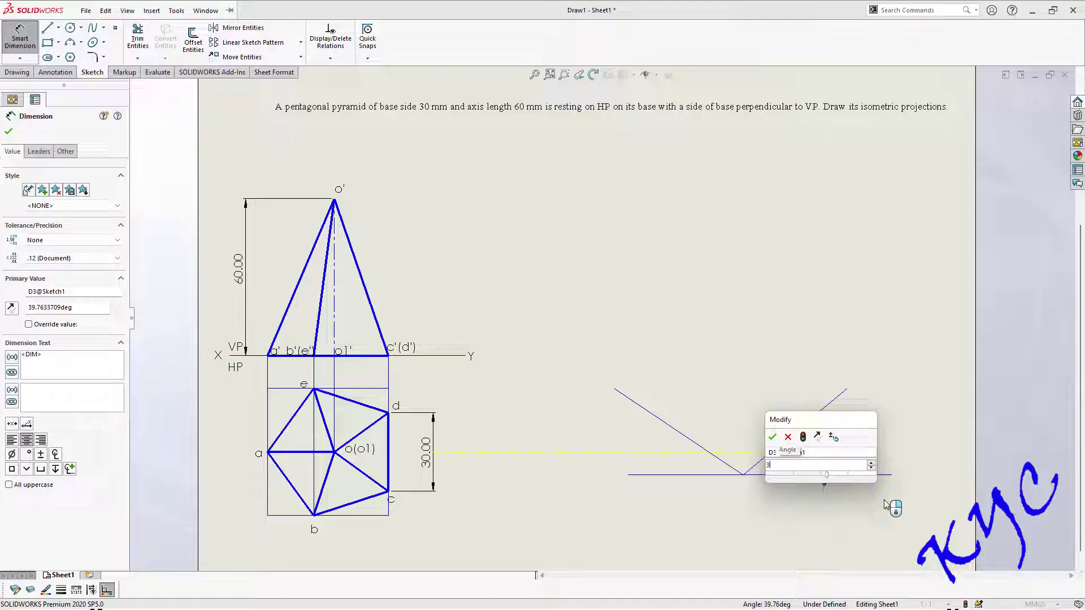
type("30")
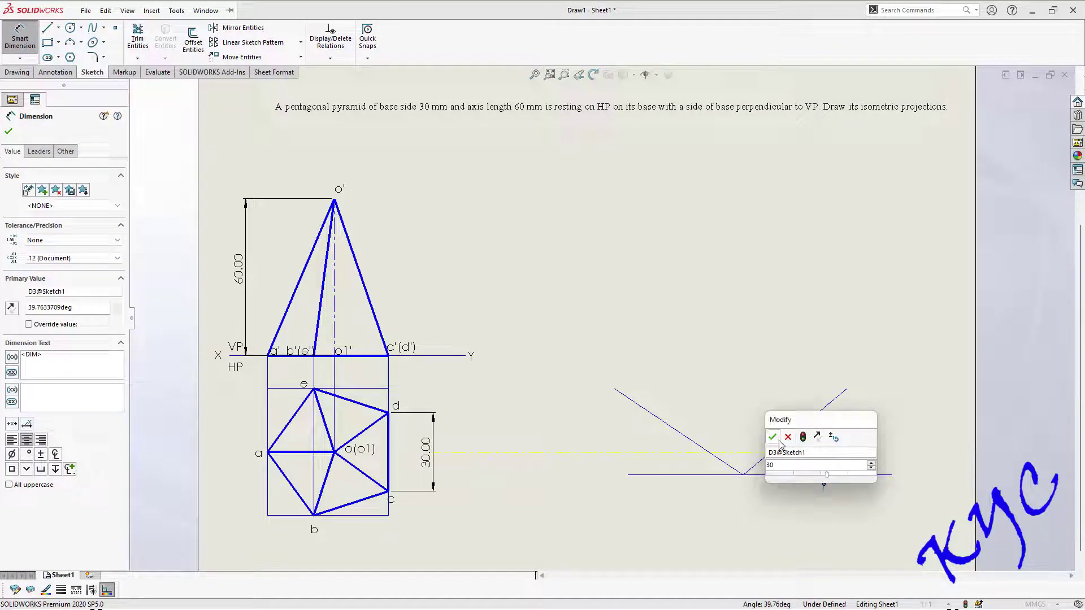
key("Return")
left_click(694, 431)
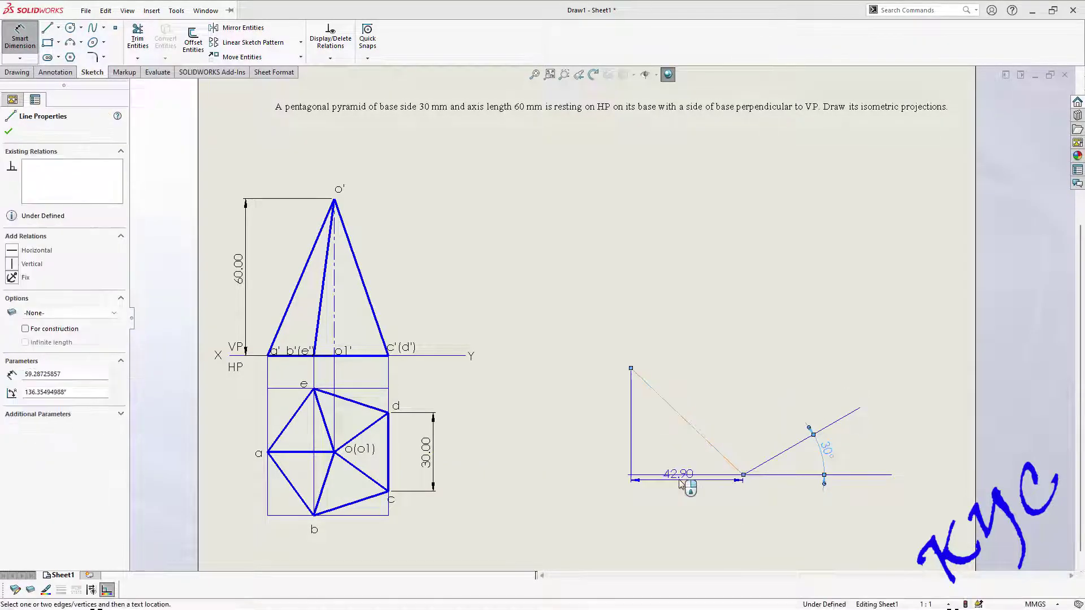
left_click(690, 474)
left_click(677, 449)
type("30")
key("Return")
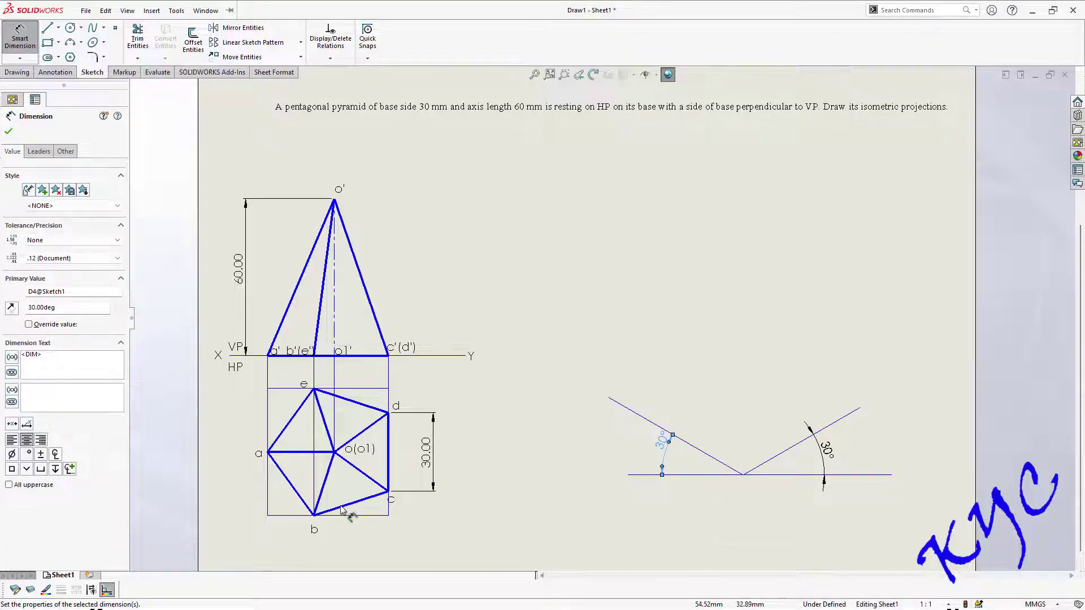
Dimension the top view's box with 46.17 width and 48.54 depth.
left_click(333, 515)
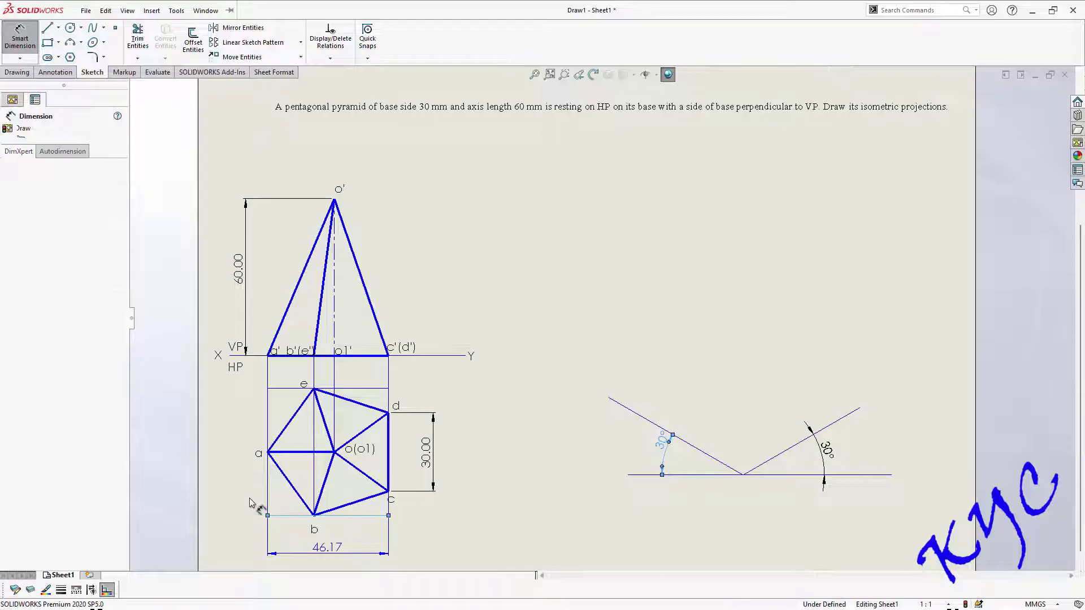
left_click(314, 545)
left_click(287, 539)
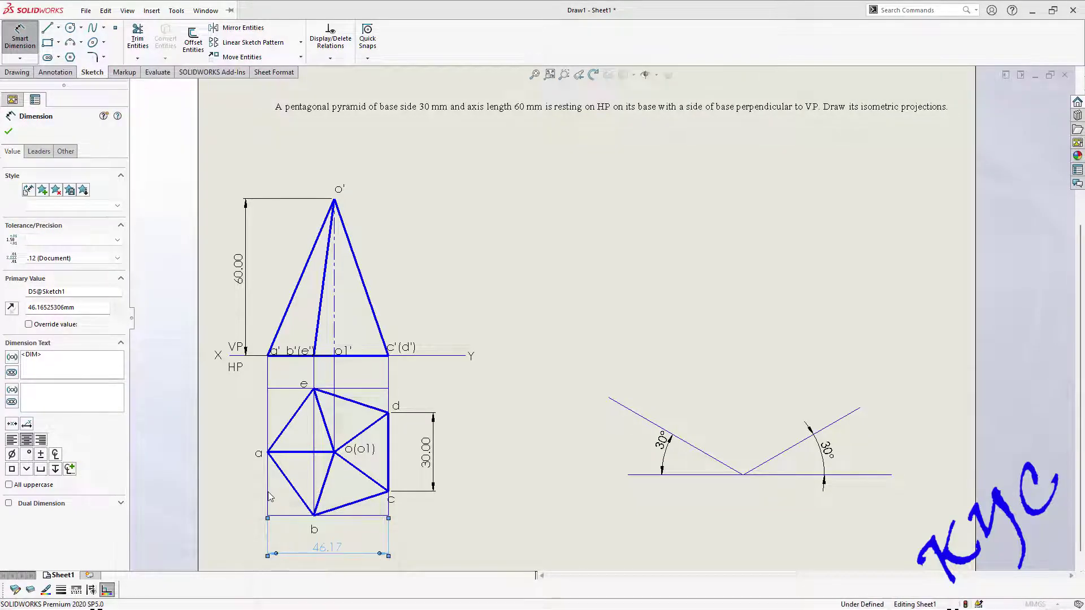
left_click(267, 446)
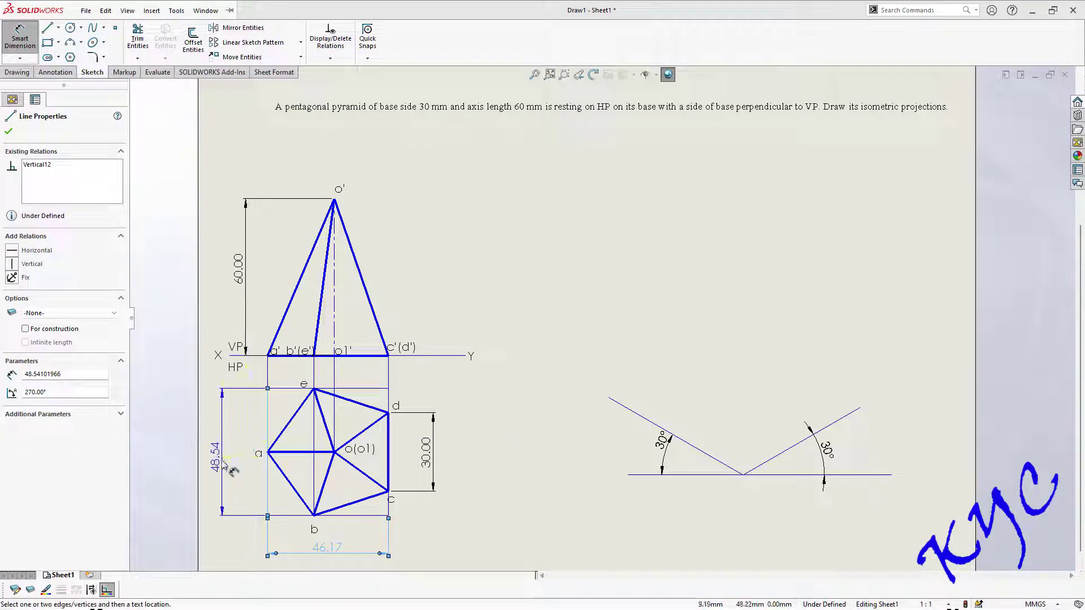
left_click(217, 452)
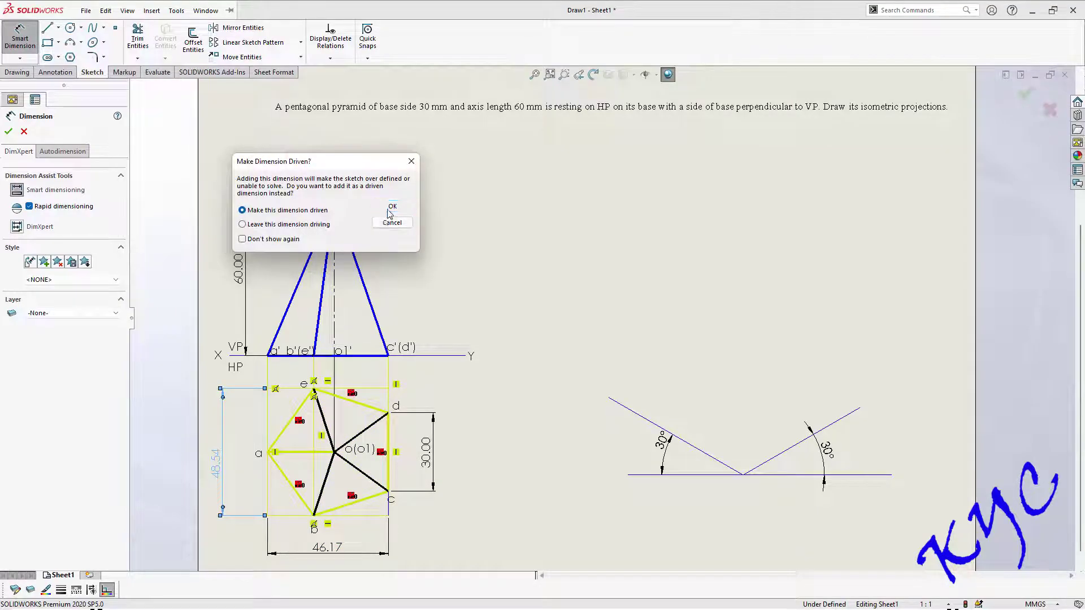
Keep 48.54 as a reference dimension and make the right 30° line 46.17 long.
left_click(390, 209)
key("Escape")
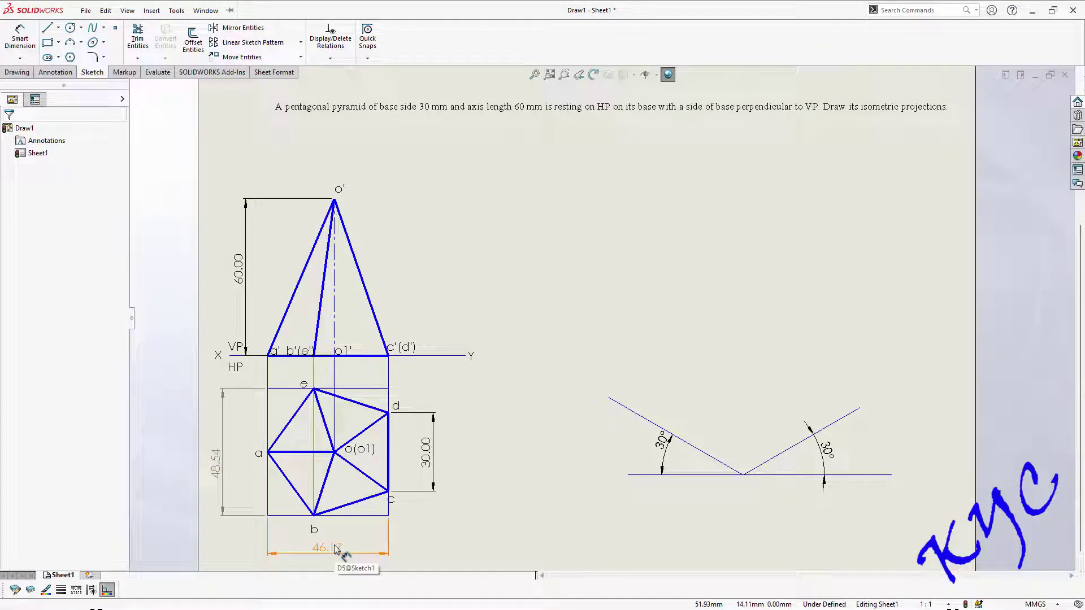
left_click(24, 47)
left_click(795, 444)
left_click(782, 436)
type("46.18")
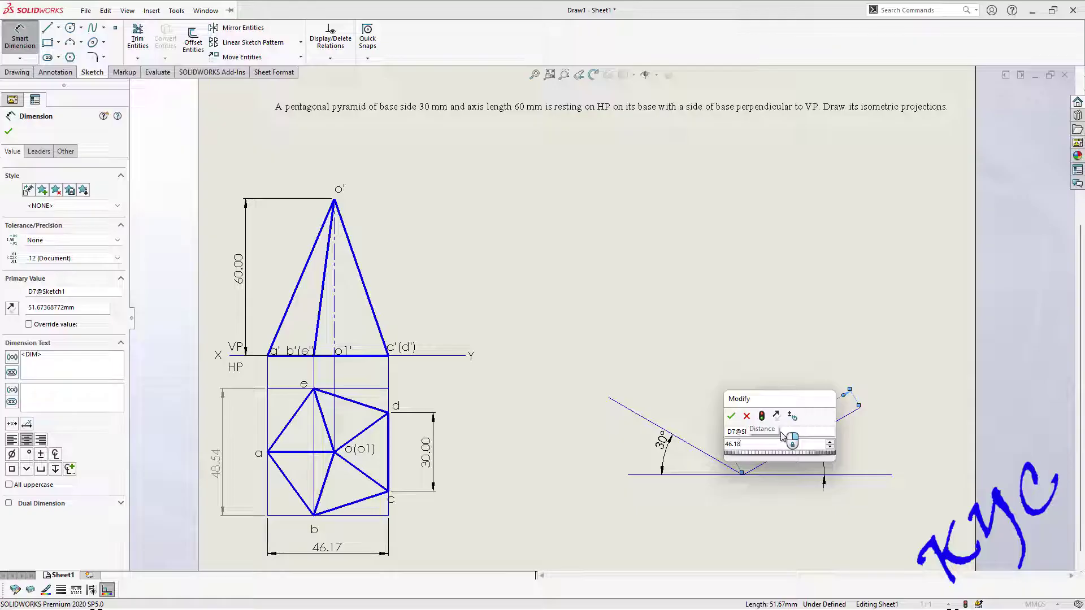
key("Return")
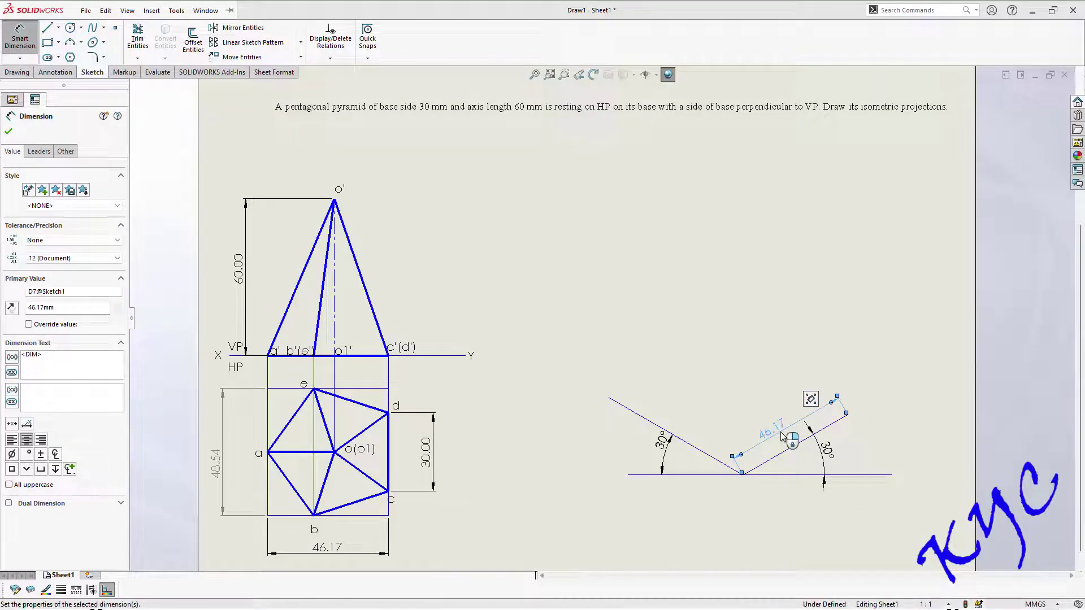
Set the left 30° line's length to 48.54.
left_click(687, 440)
left_click(694, 432)
type("4")
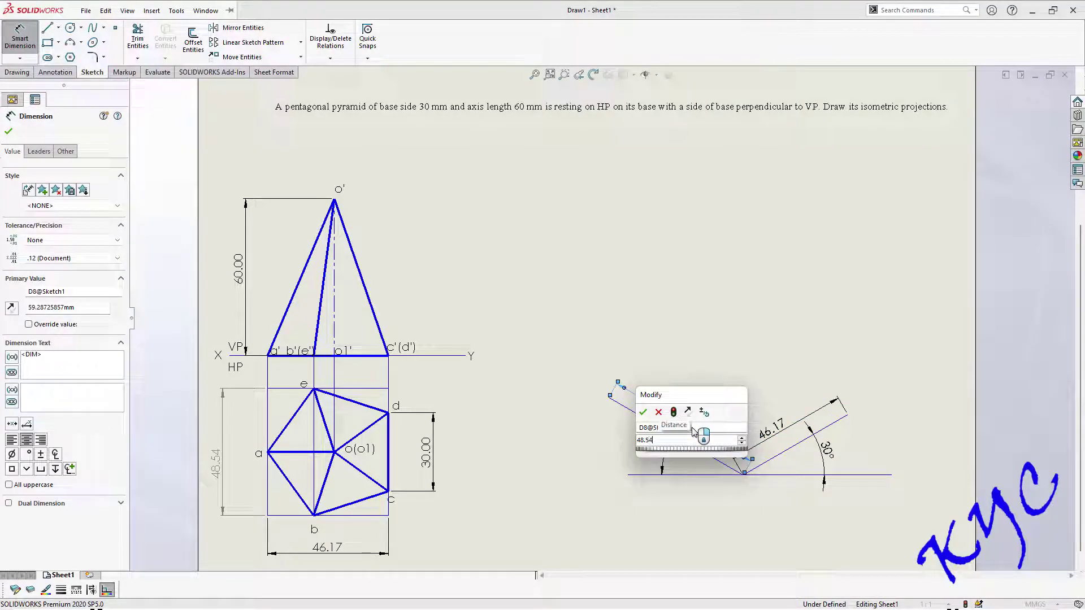
type("8.54")
left_click(643, 412)
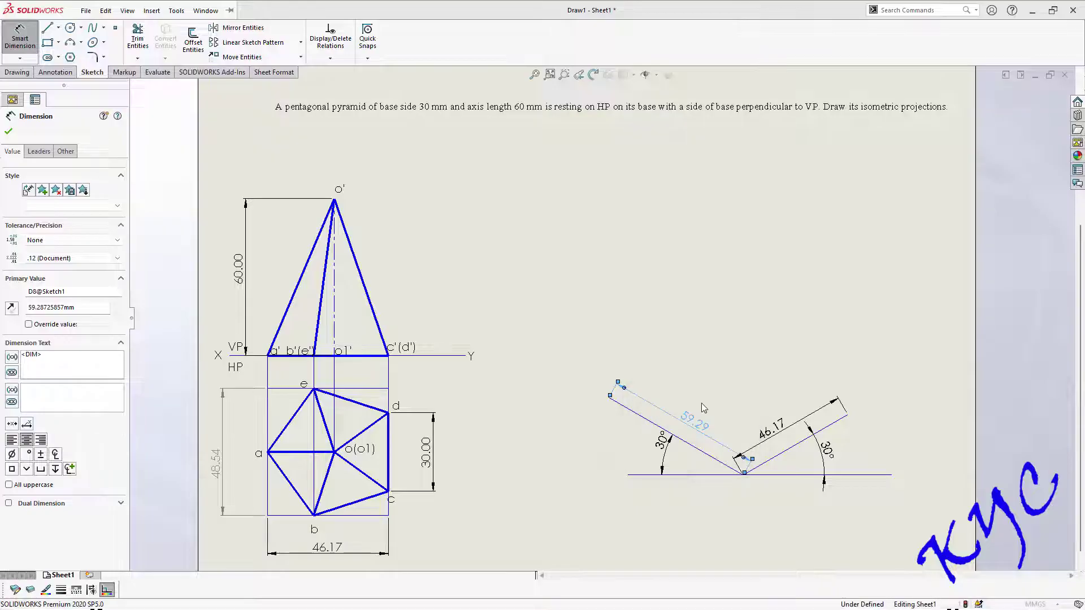
key("Escape")
scroll(867, 383, "down", 2)
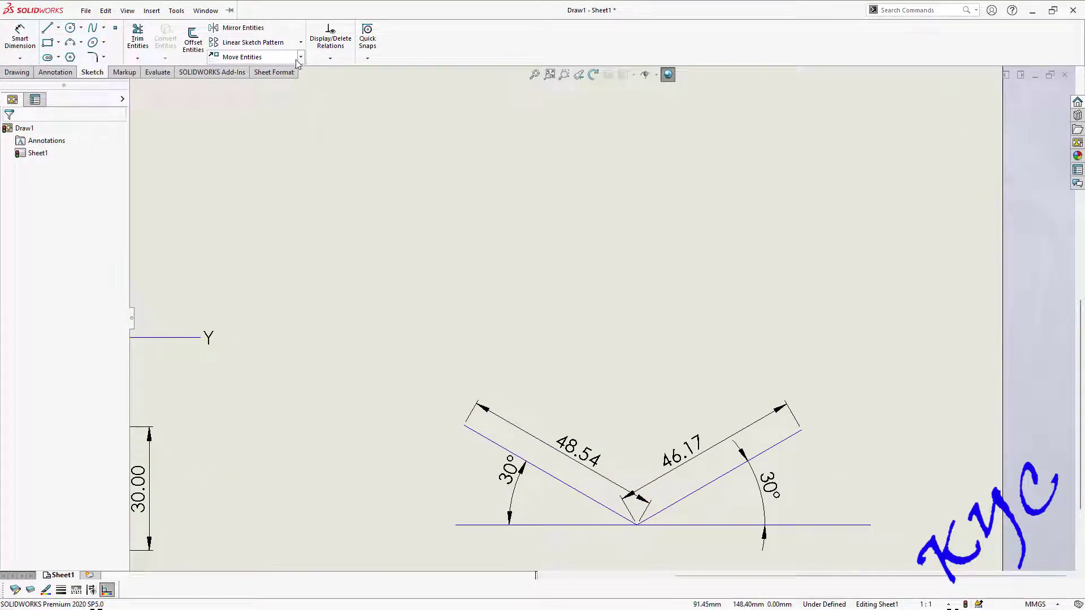
Copy the right sloped line to the left line's upper end.
left_click(299, 58)
left_click(274, 85)
left_click(689, 503)
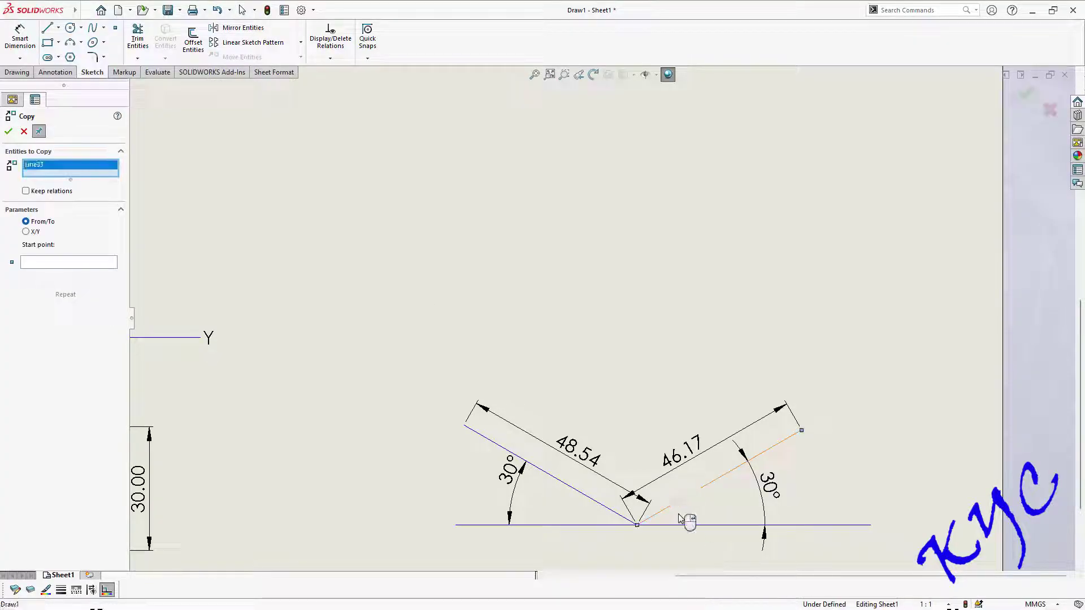
left_click(98, 266)
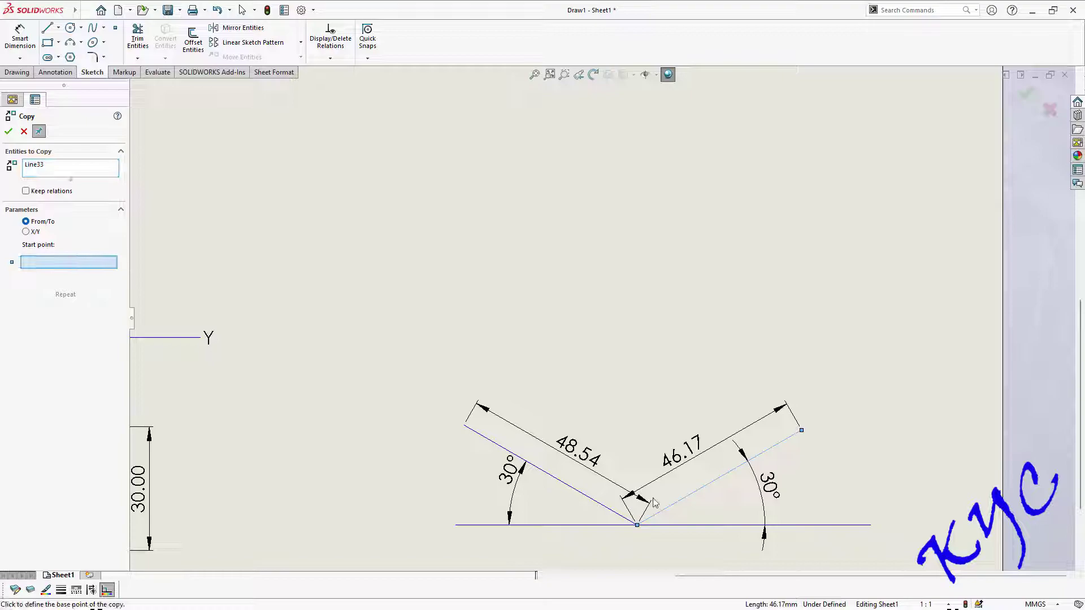
left_click(638, 526)
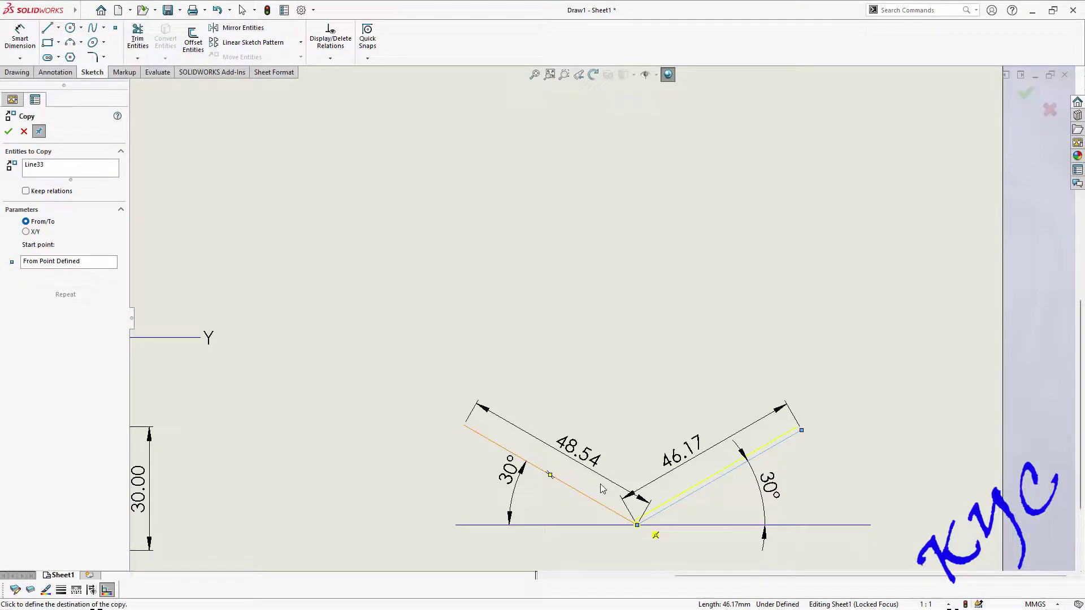
left_click(463, 426)
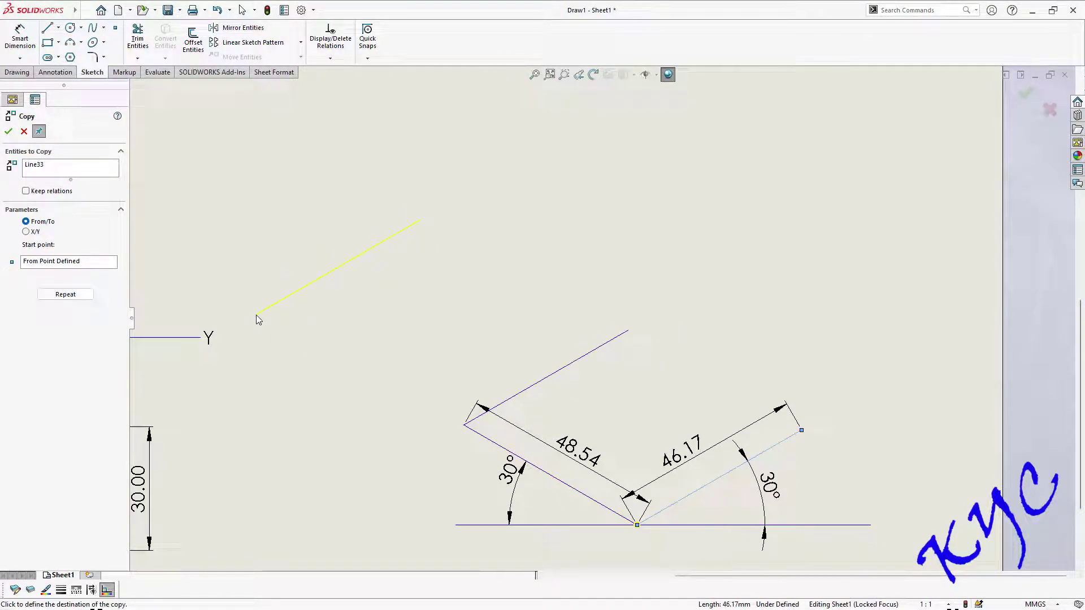
key("Escape")
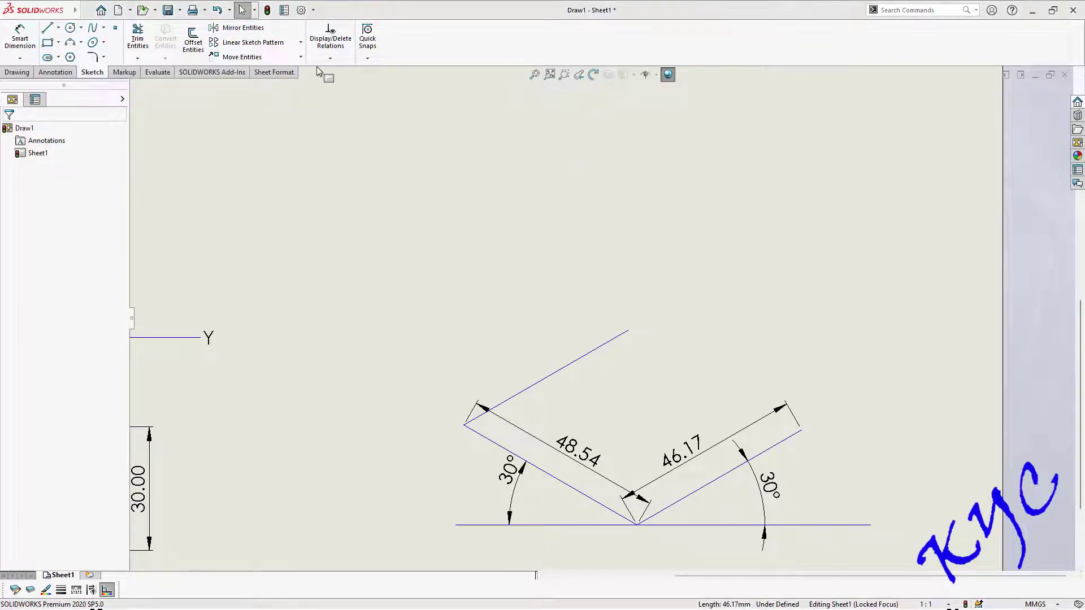
Copy the left sloped line to the right line's end, closing the rhombus.
left_click(300, 57)
left_click(269, 89)
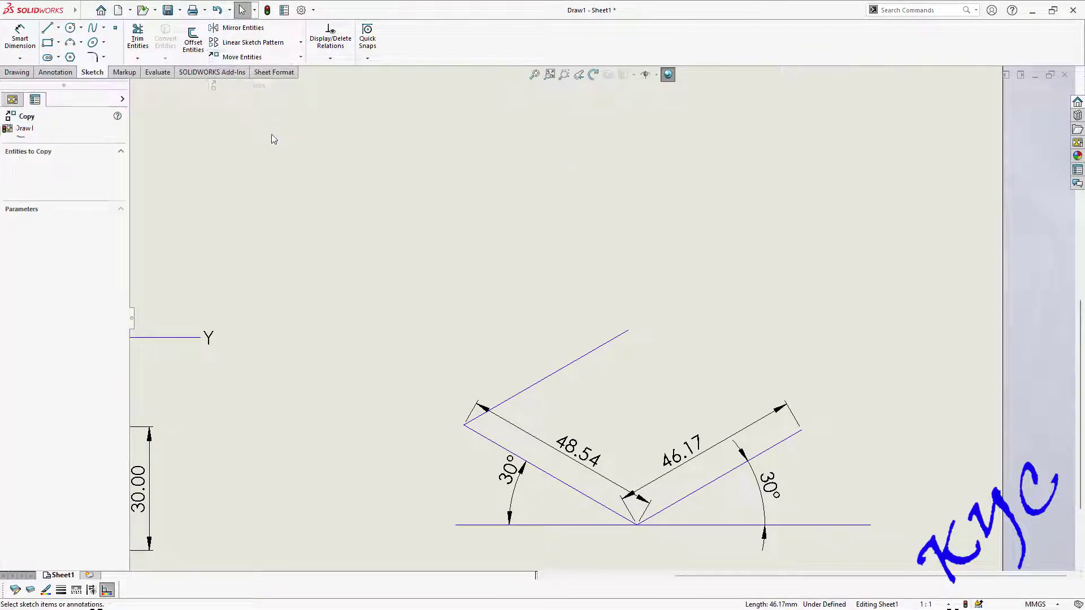
left_click(554, 479)
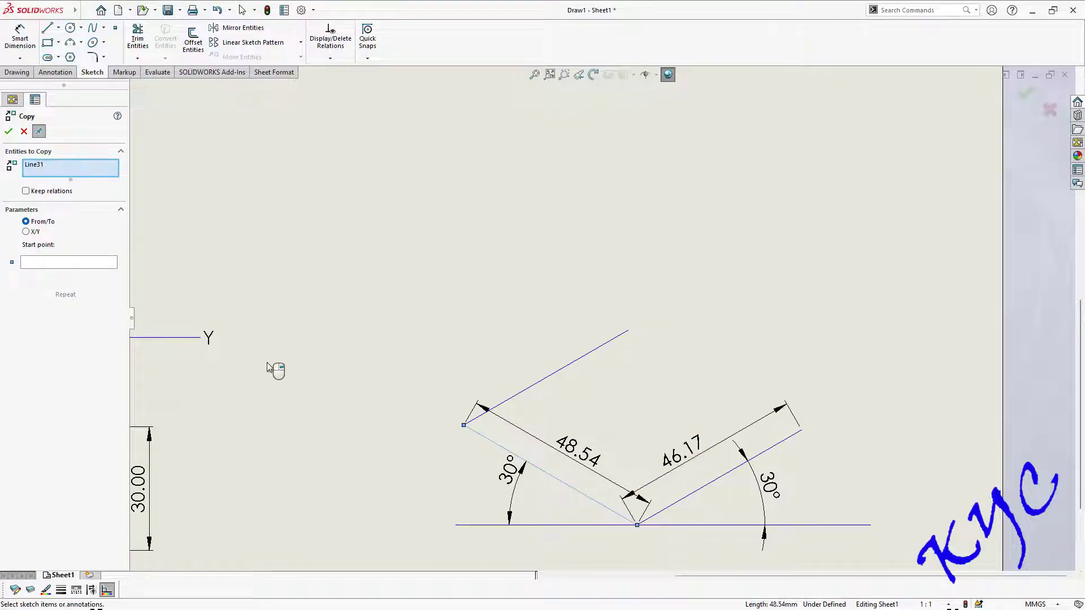
left_click(87, 265)
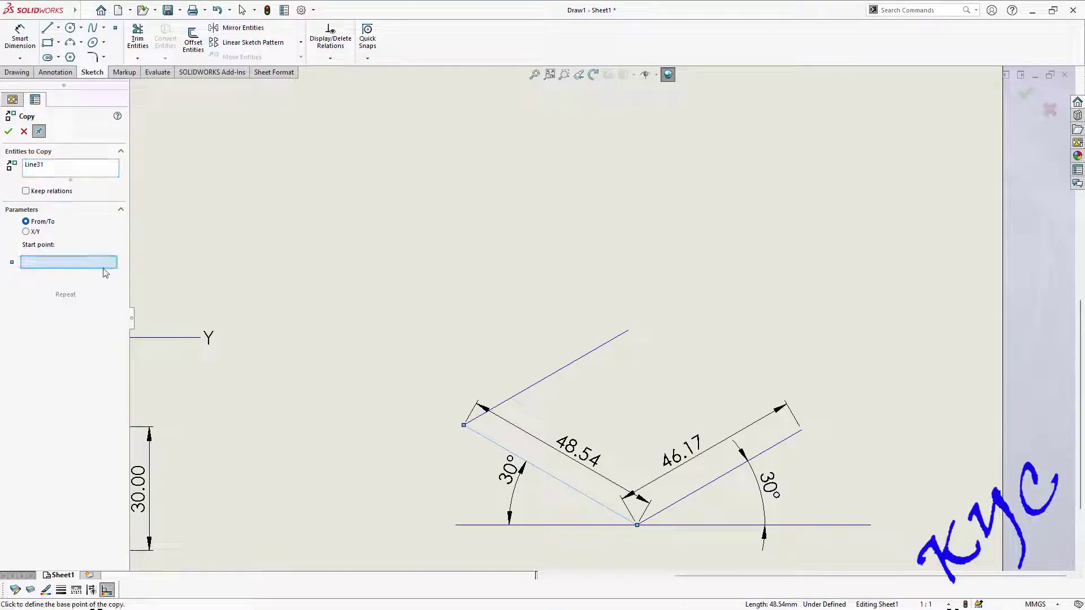
left_click(636, 526)
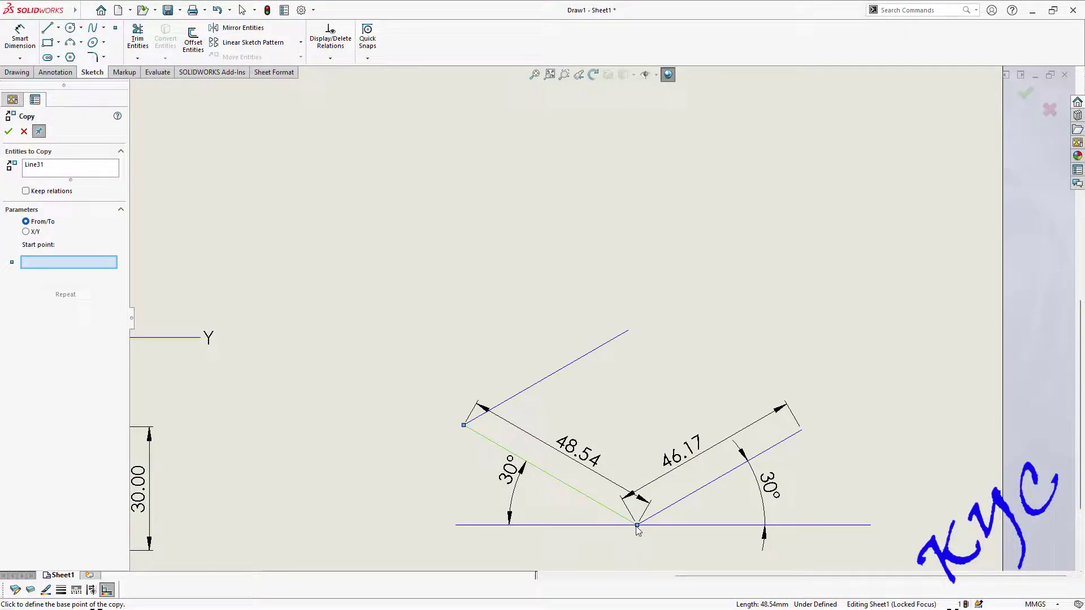
left_click(801, 430)
key("Escape")
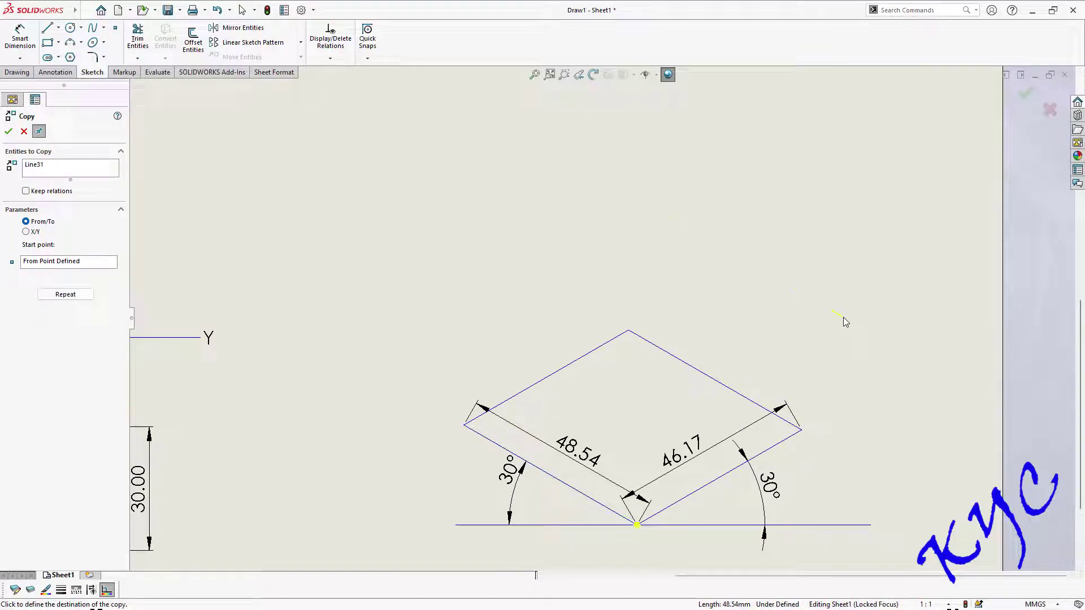
Draw the rhombus's two diagonals, side-to-side and top-to-bottom.
left_click(49, 33)
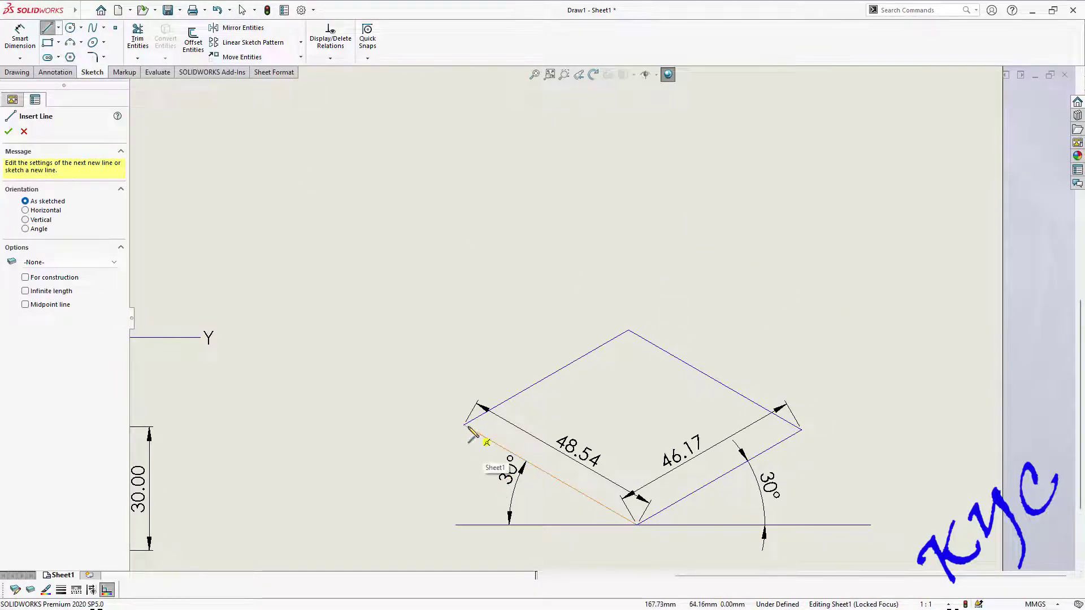
mouse_move(464, 426)
left_mouse_down()
mouse_move(881, 417)
mouse_move(801, 430)
left_mouse_up()
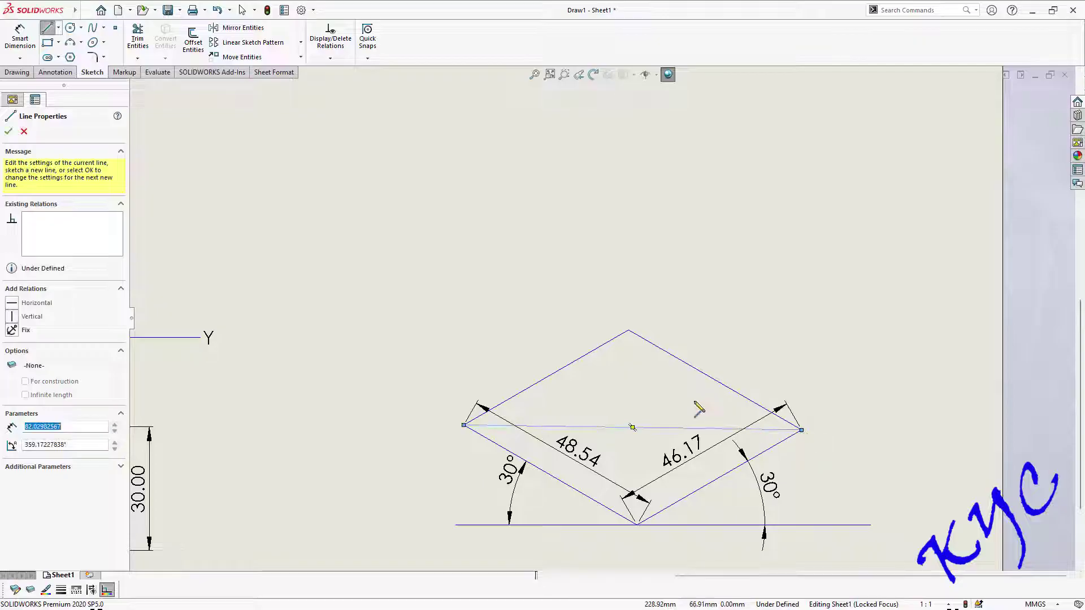
left_click_drag(628, 330, 637, 525)
key("Escape")
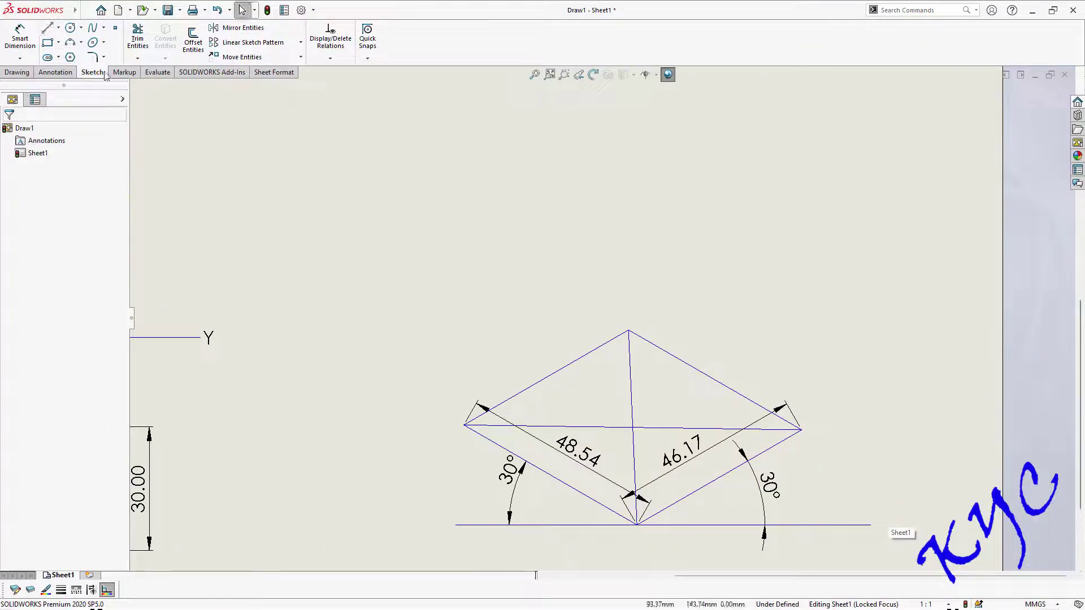
scroll(320, 361, "up", 5)
scroll(320, 362, "down", 2)
Add a reference-only 9.27 dimension from vertex d to the top view's box corner.
left_click(20, 38)
left_click(321, 399)
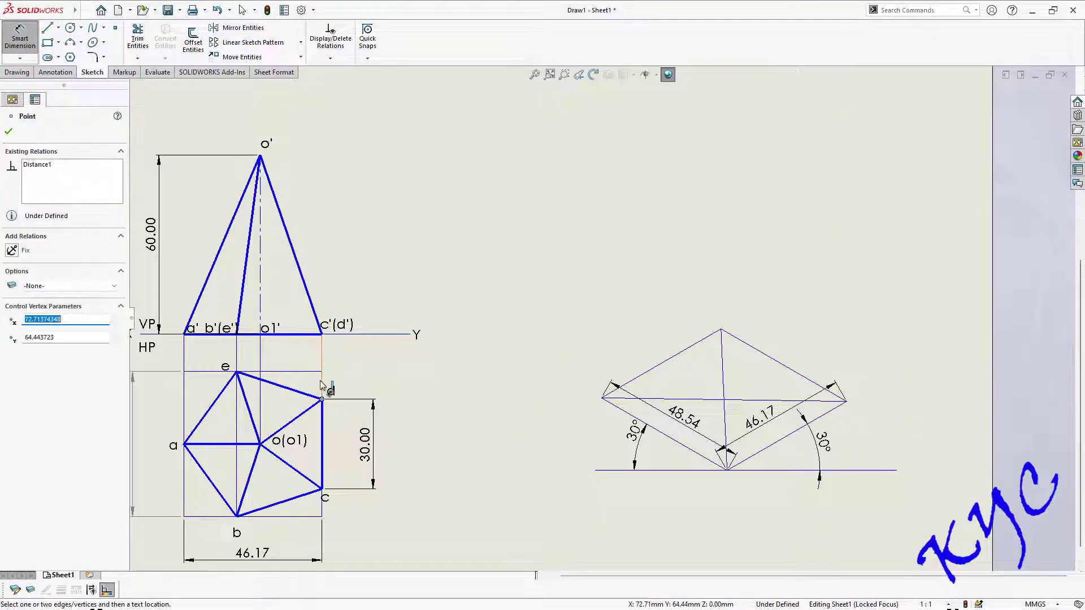
left_click(322, 371)
left_click(366, 389)
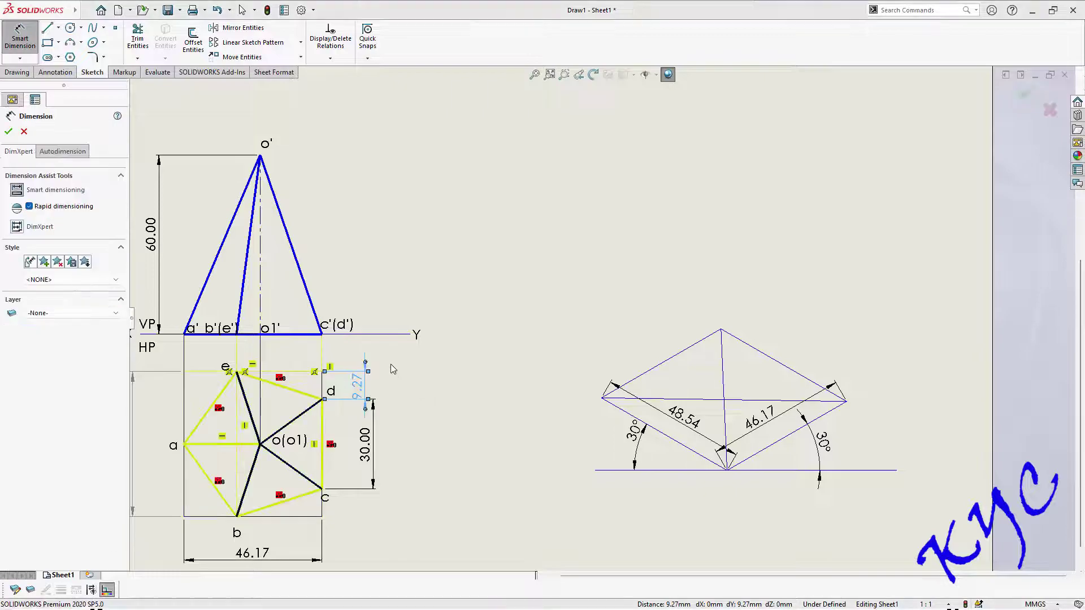
left_click(396, 208)
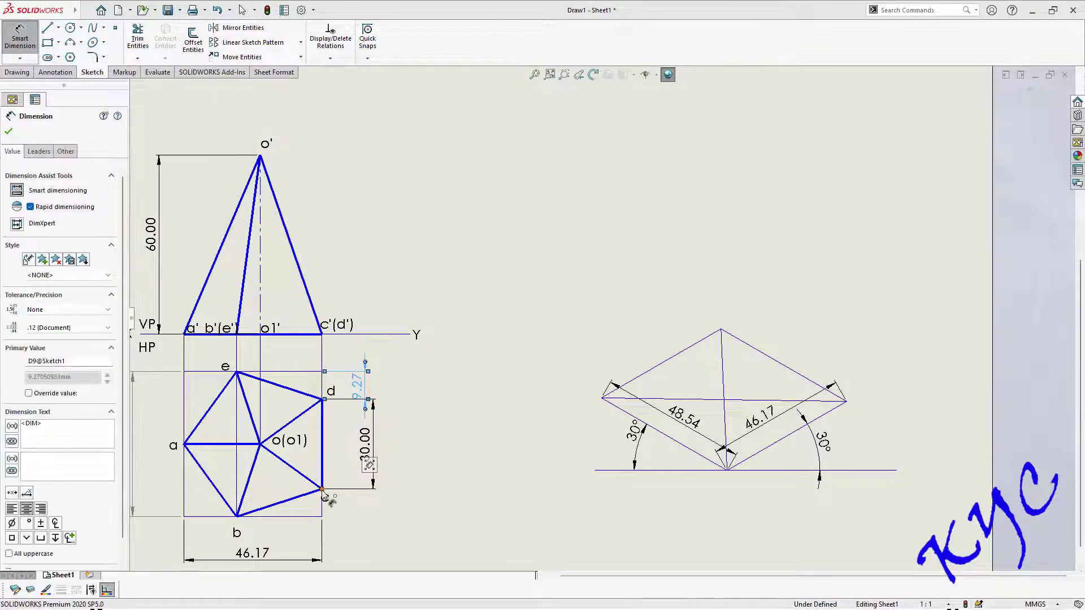
scroll(1009, 397, "down", 3)
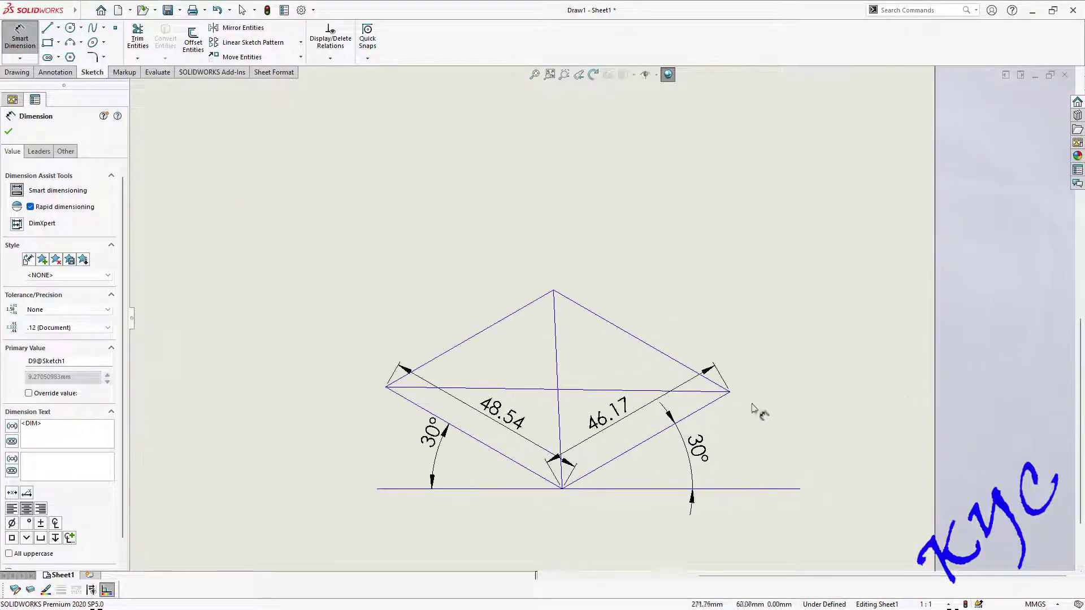
Draw a short segment from the rhombus's top vertex along the upper-right edge, sized 9.27.
left_click(48, 30)
left_click(522, 264)
left_click(561, 286)
key("Escape")
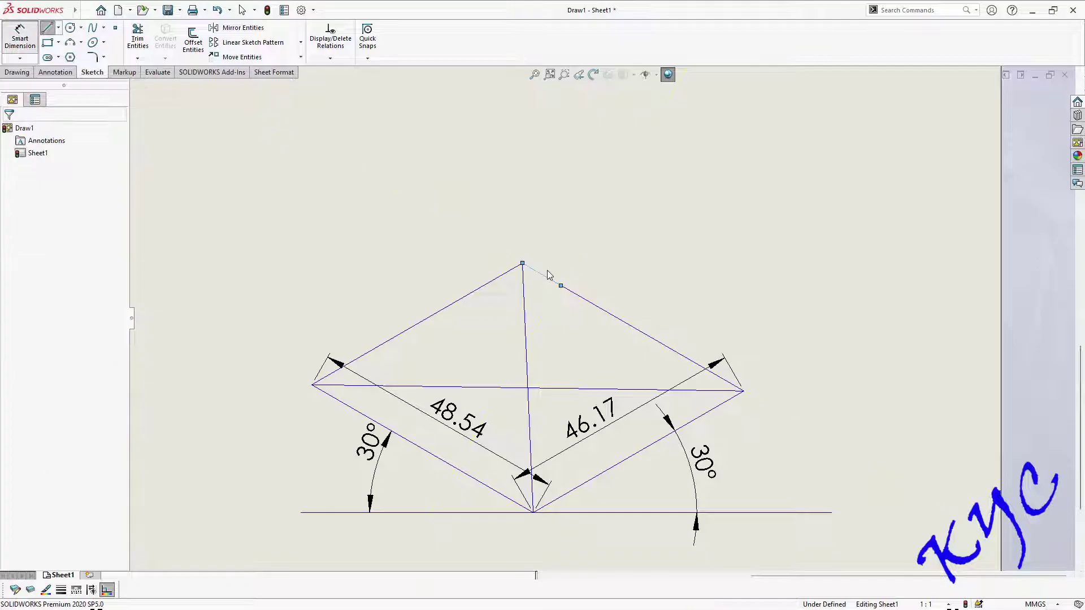
key("d")
left_click(560, 286)
left_click(558, 284)
left_click(564, 280)
type("9.27")
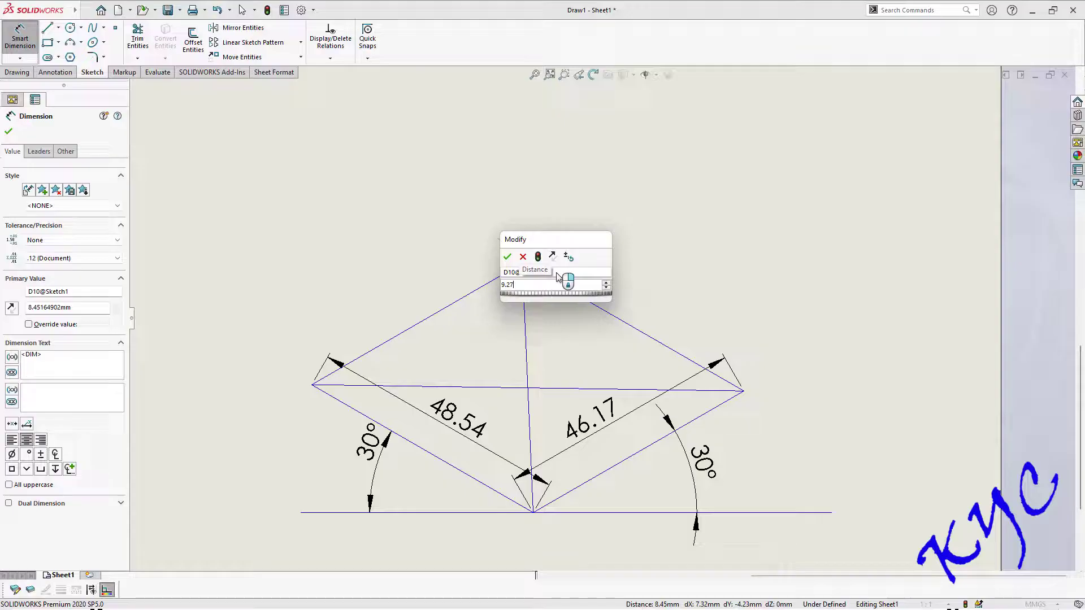
key("Return")
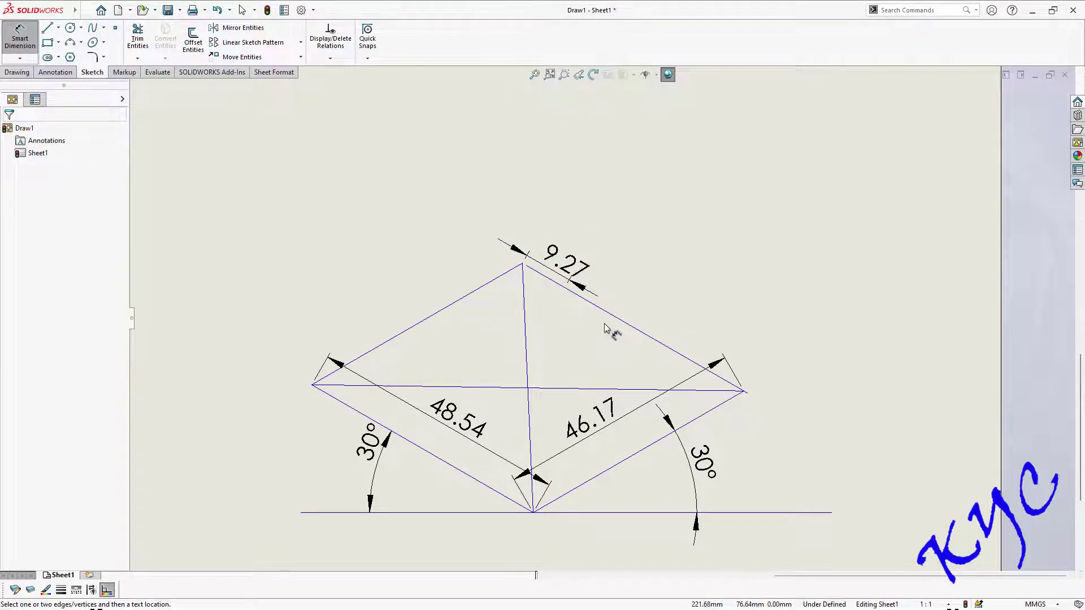
scroll(559, 238, "down", 3)
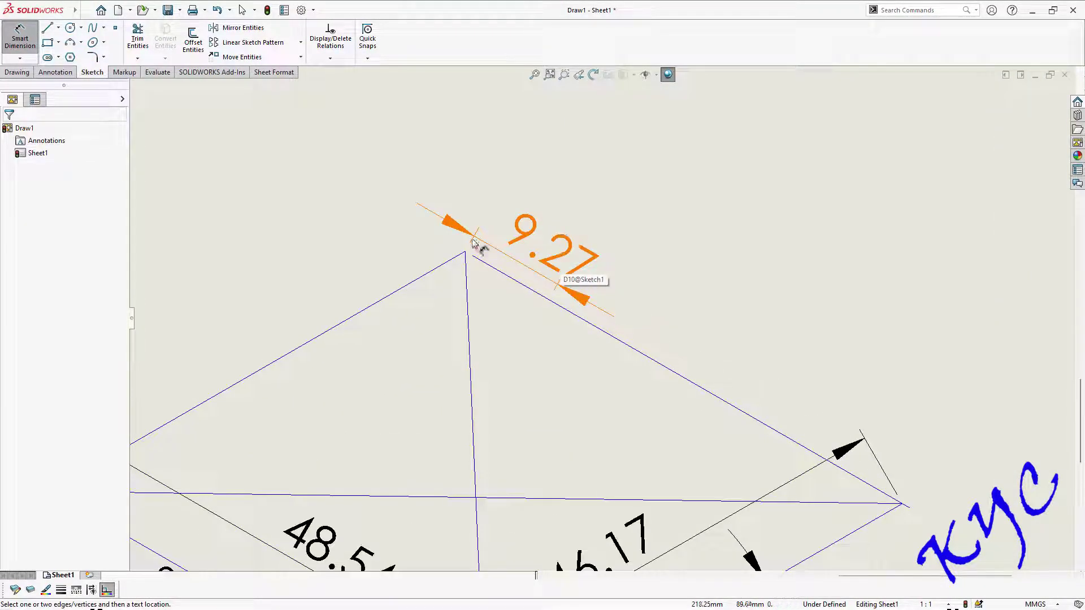
key("Escape")
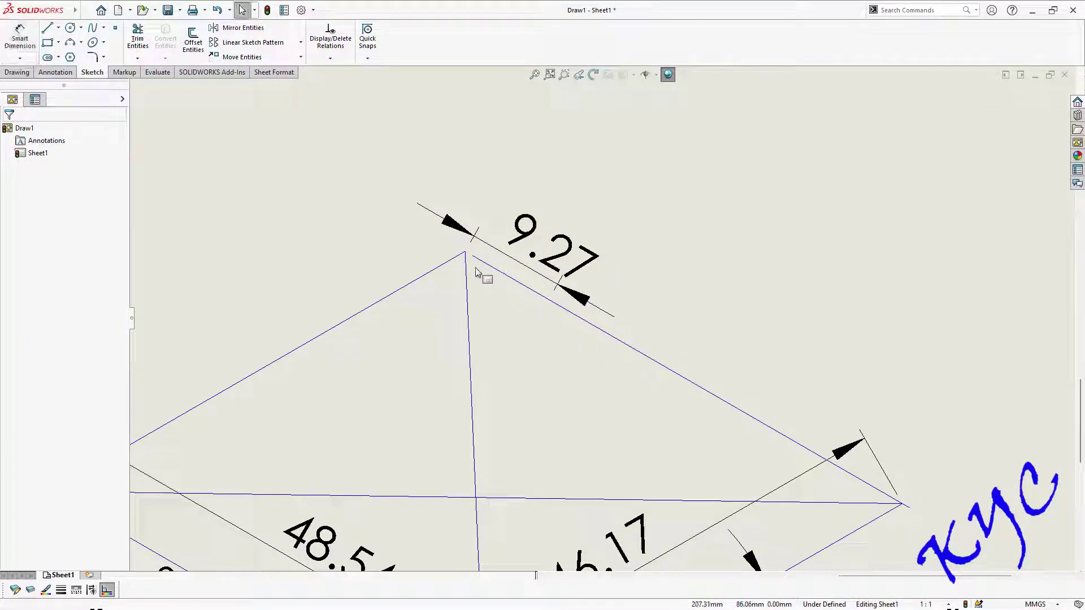
left_click(470, 258)
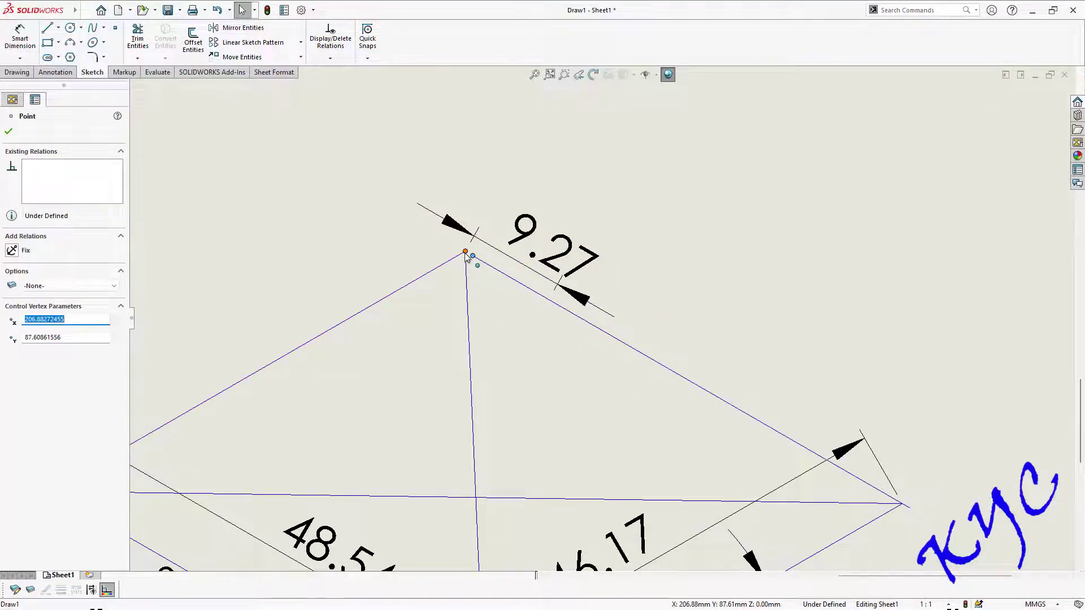
left_click(465, 252, "ctrl")
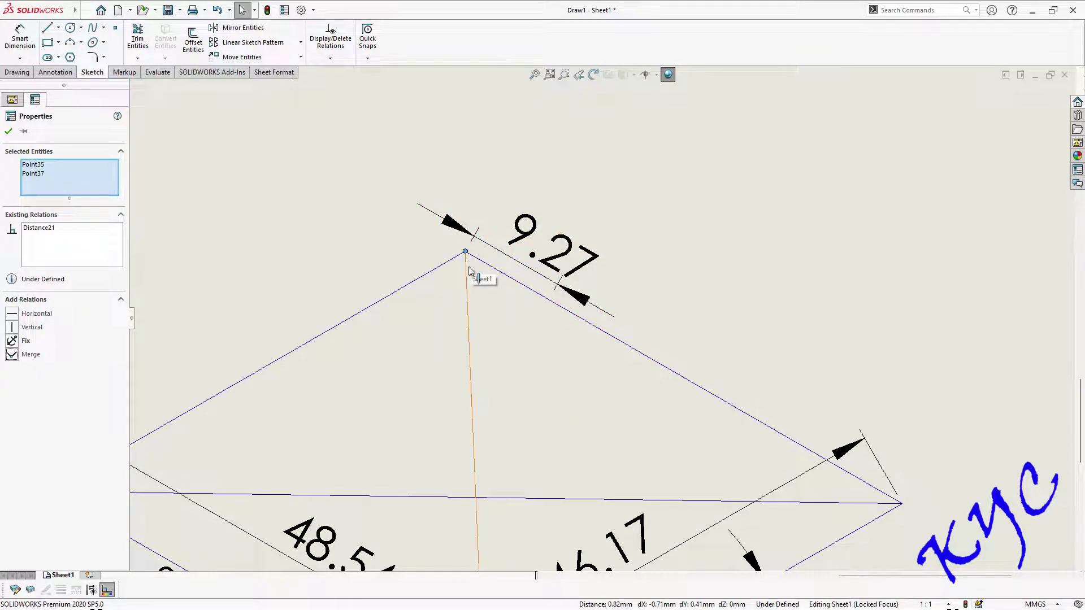
key("f")
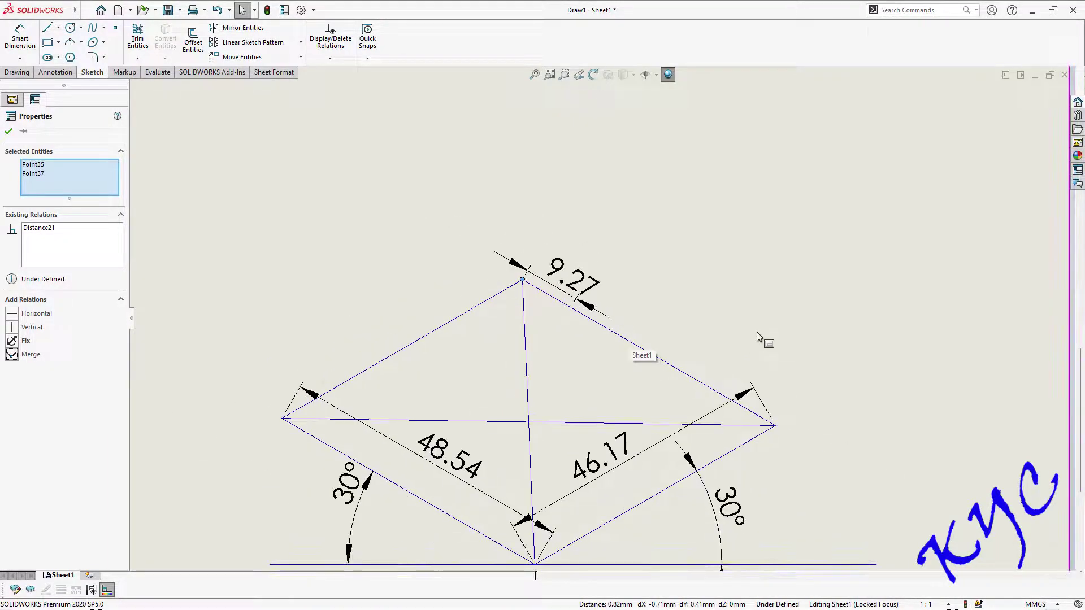
scroll(542, 370, "up", 4)
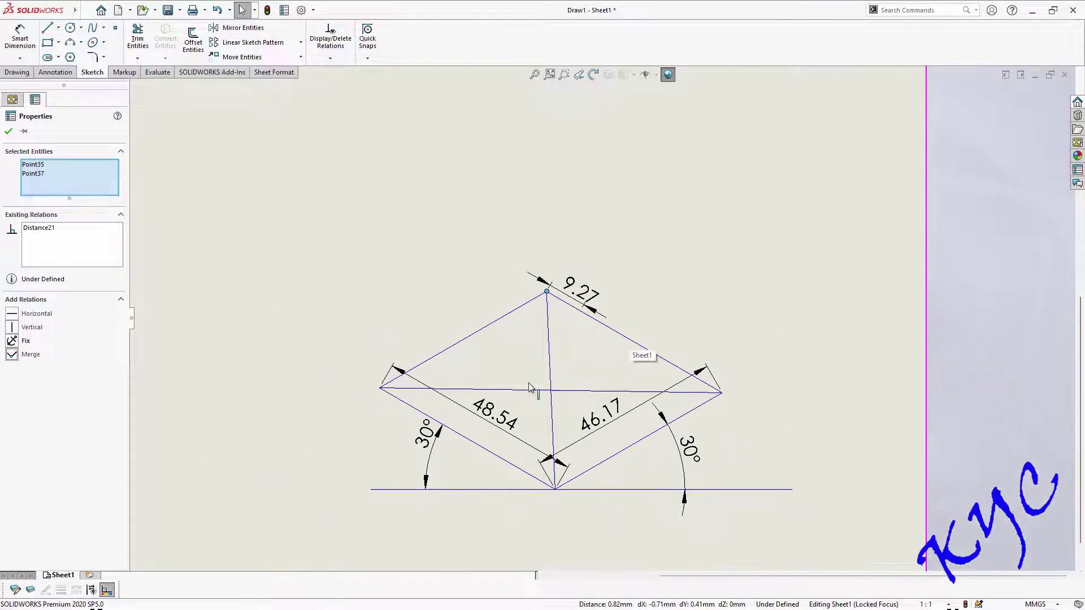
scroll(333, 383, "down", 2)
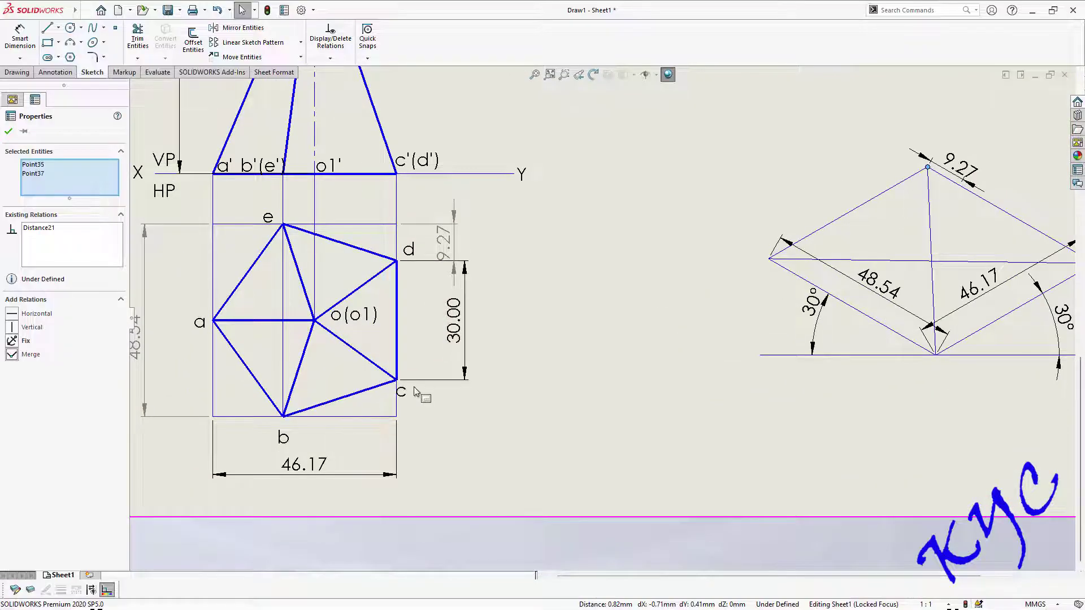
scroll(406, 425, "up", 2)
scroll(886, 250, "down", 5)
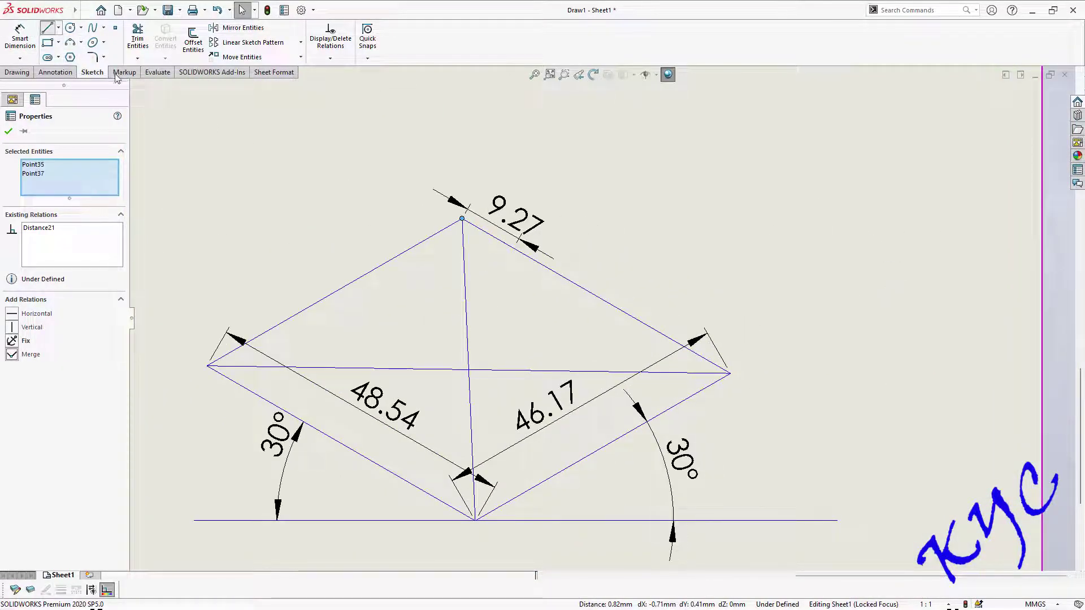
Draw a short segment from the diamond's right vertex and dimension it 9.27 long.
left_click(48, 31)
left_click(730, 373)
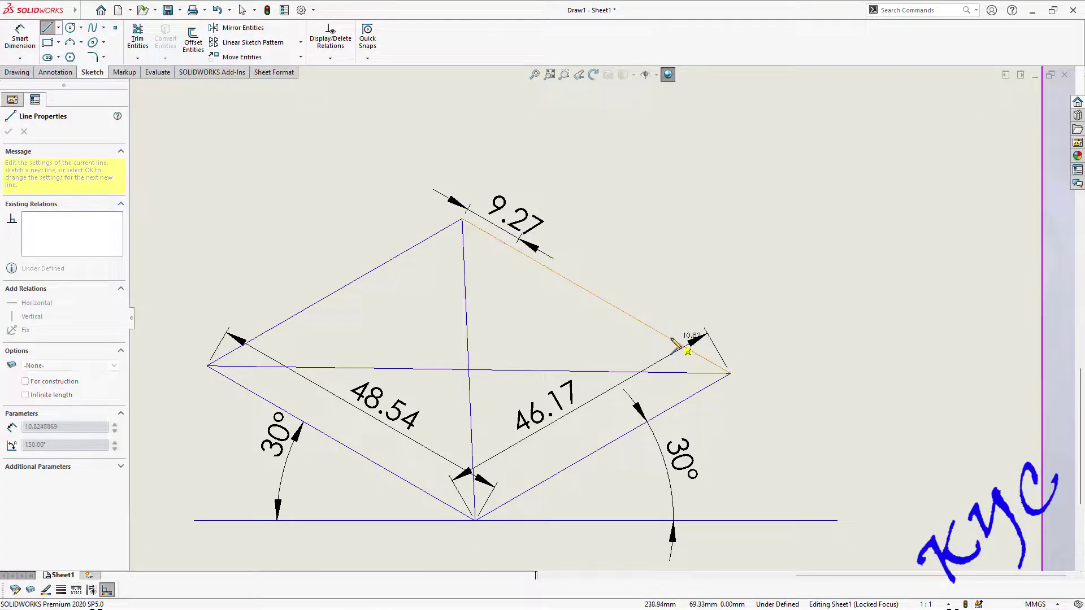
left_click(20, 36)
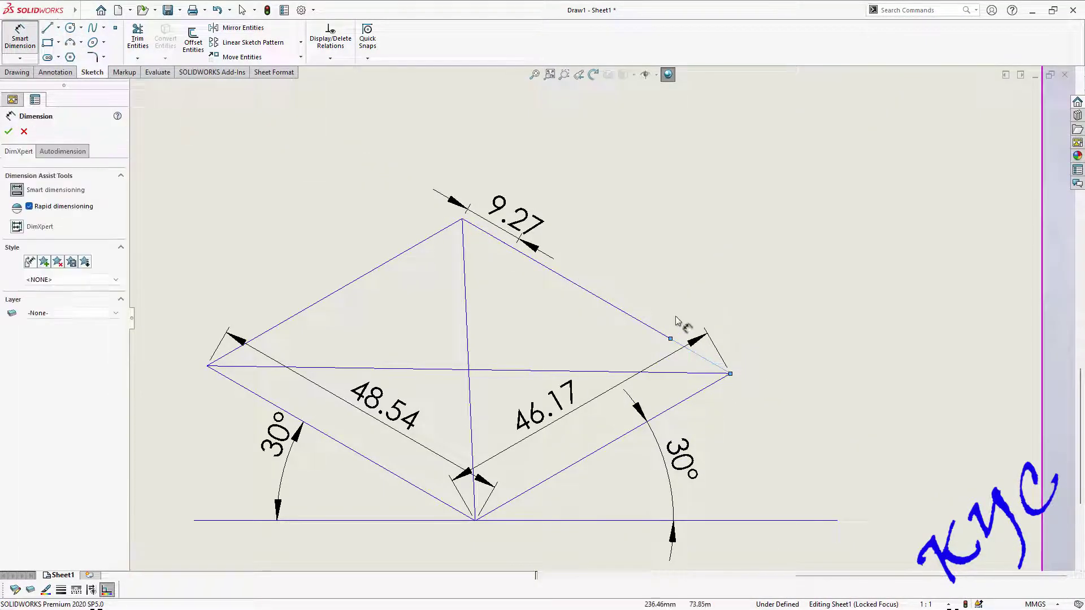
left_click(731, 373)
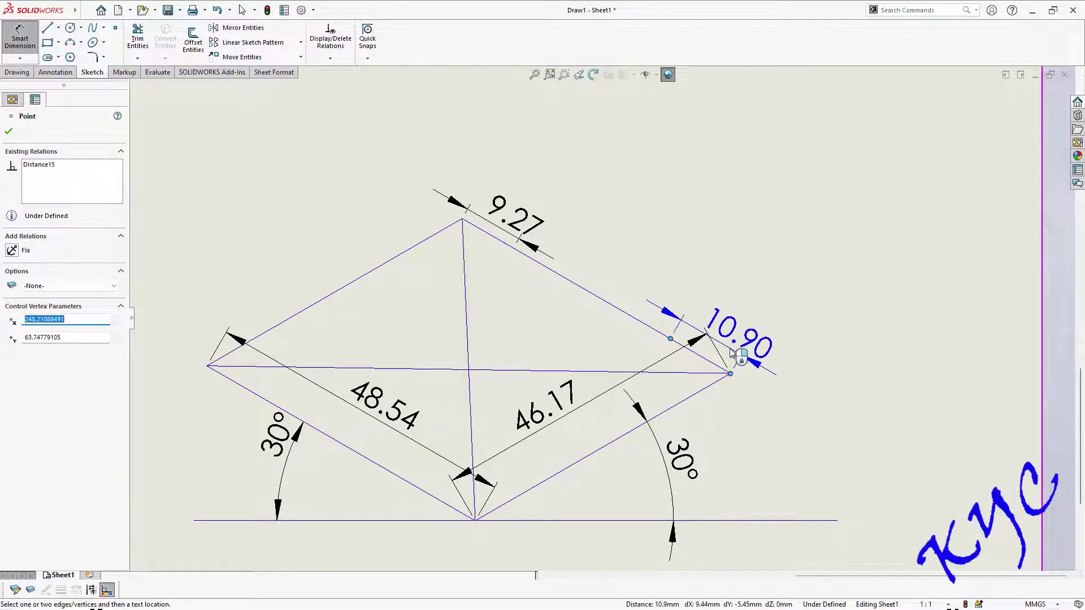
left_click(730, 353)
type("9.27")
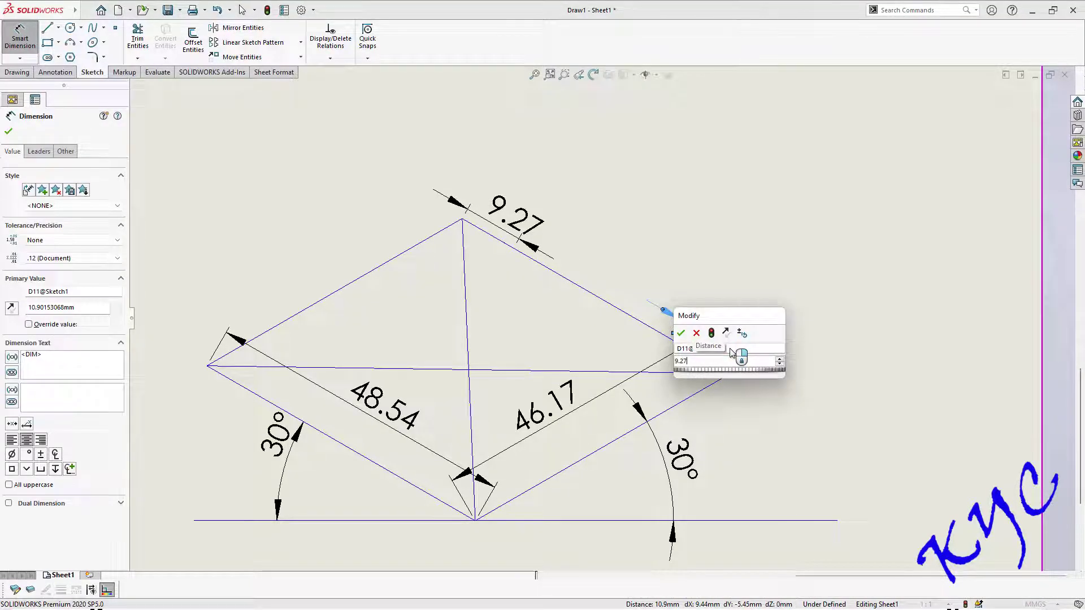
key("Return")
left_click(799, 456)
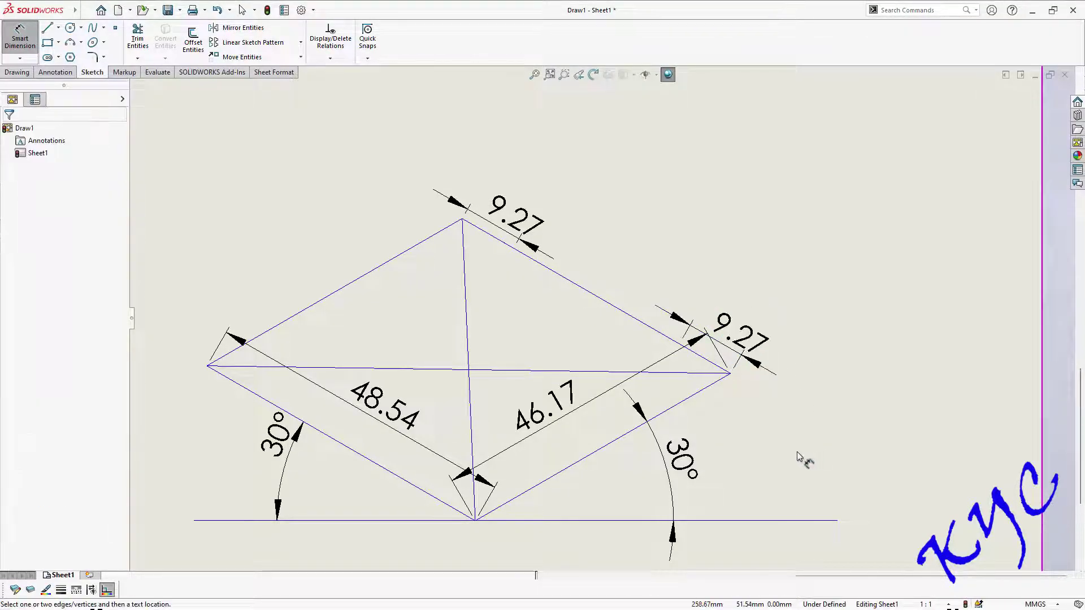
scroll(501, 241, "down", 5)
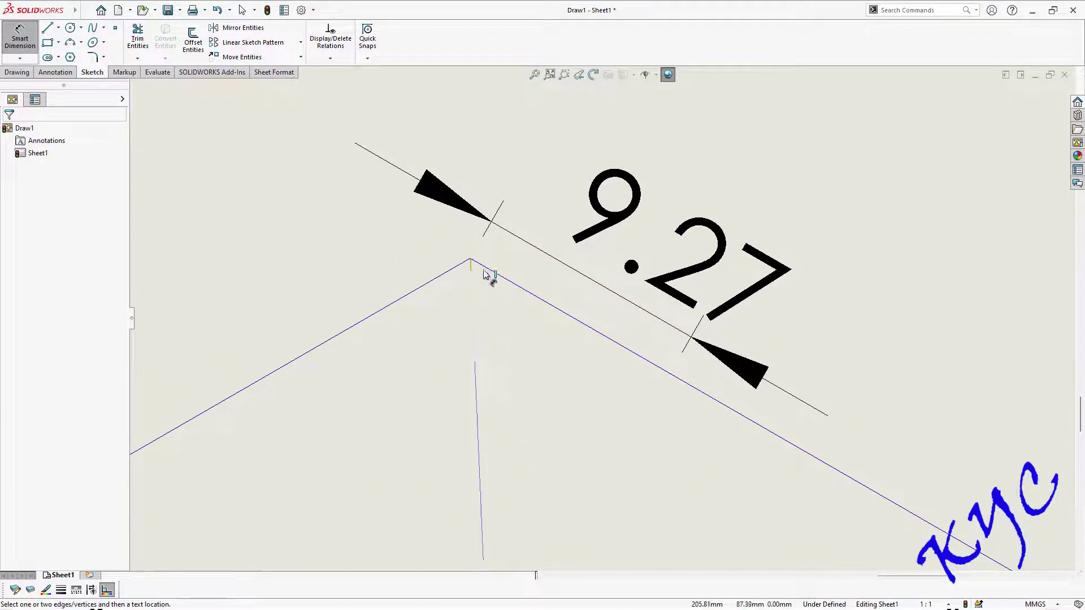
scroll(552, 274, "up", 5)
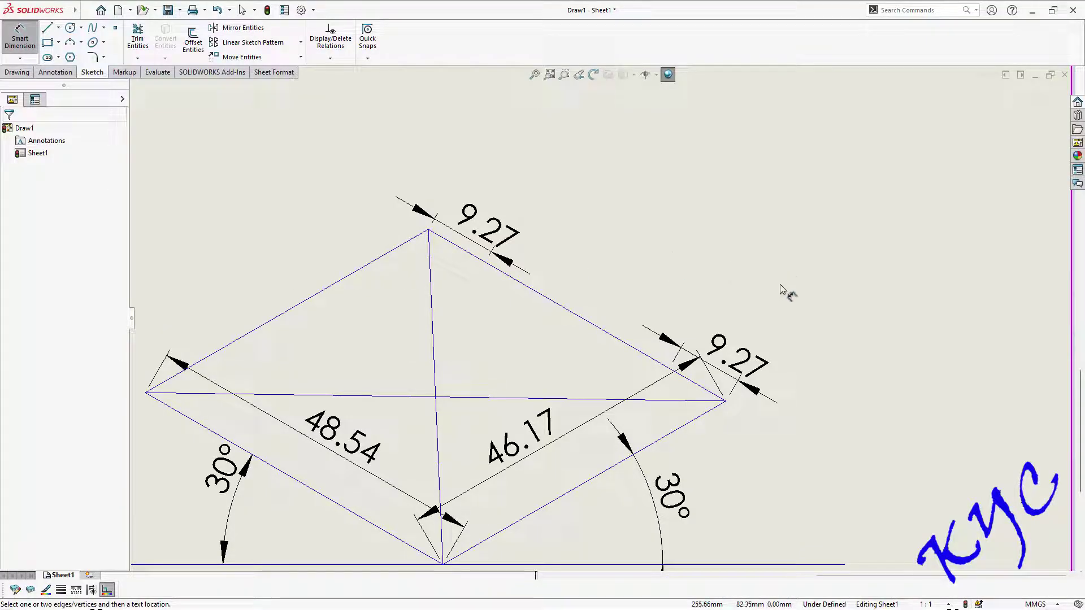
key("Escape")
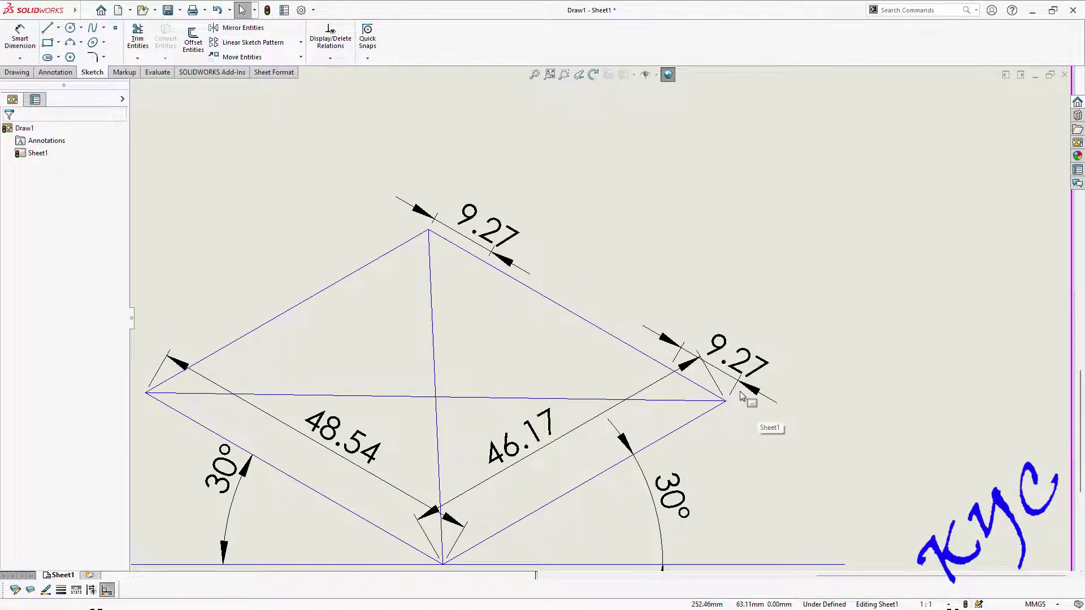
scroll(650, 404, "up", 2)
scroll(650, 404, "up", 3)
scroll(373, 325, "down", 5)
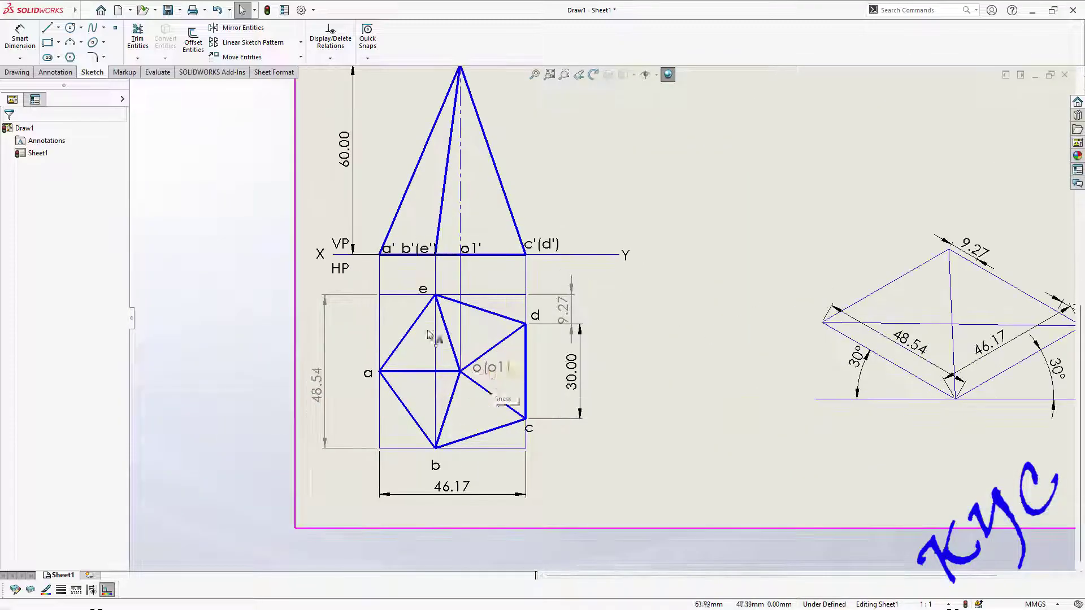
Add a reference 17.63 dimension from the top-view box's lower-left corner to vertex b.
left_click(17, 35)
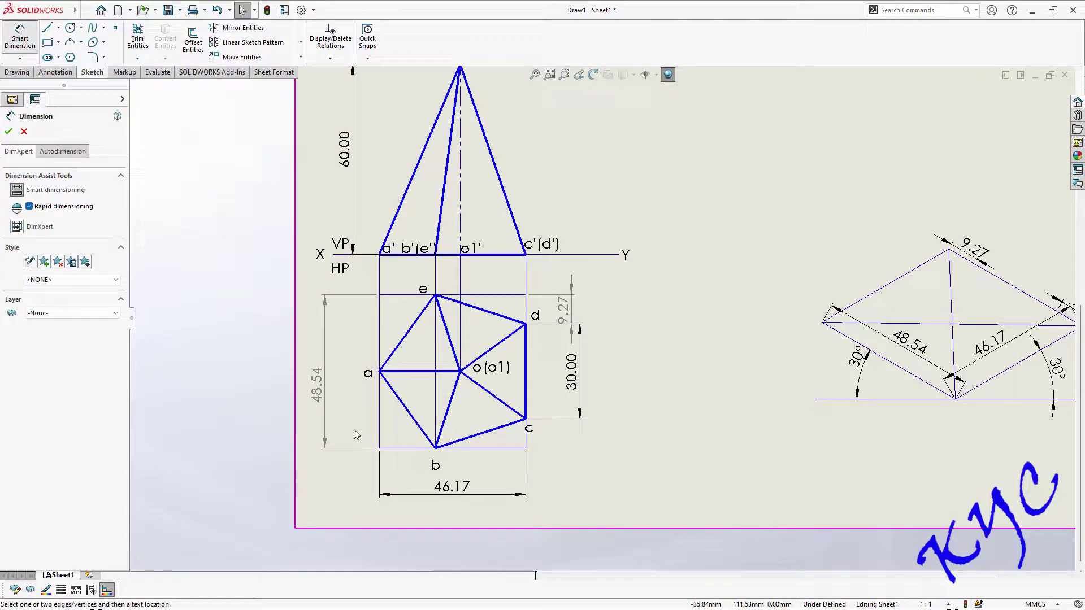
left_click(379, 448)
left_click(435, 448)
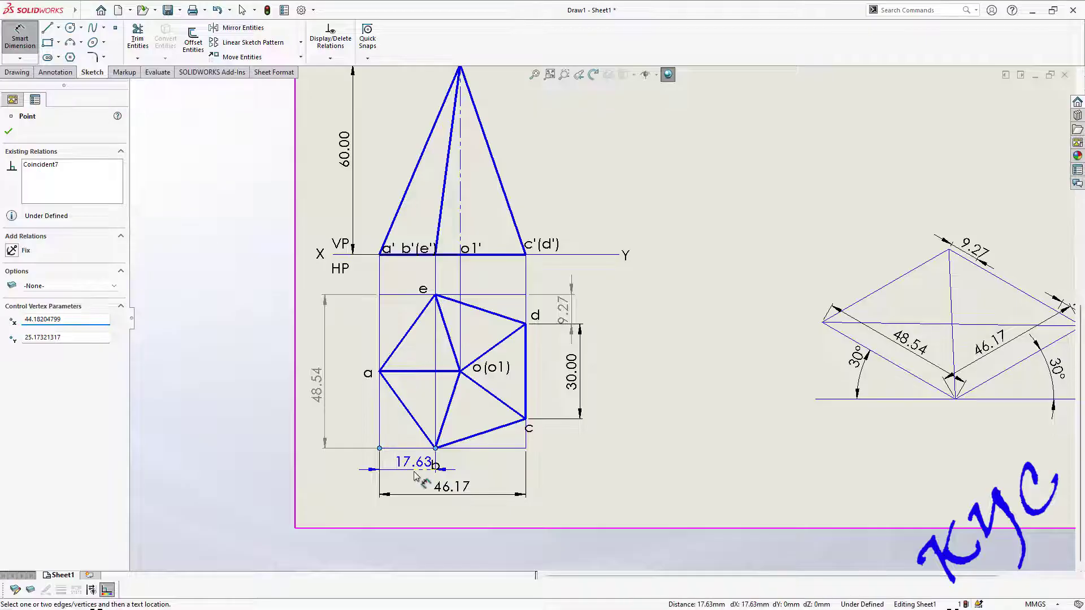
left_click(414, 476)
left_click(392, 206)
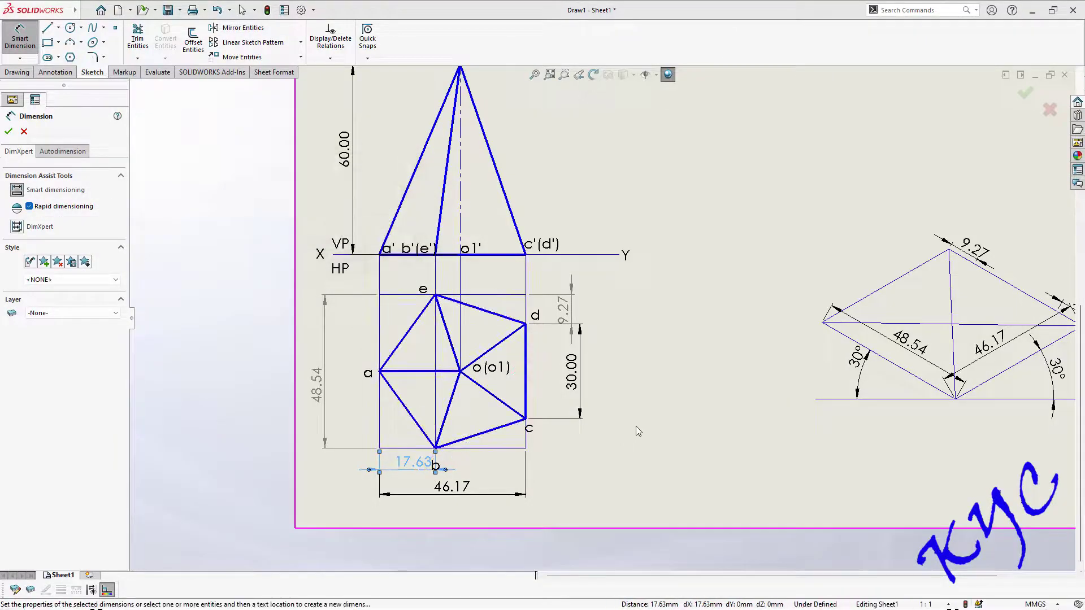
key("Escape")
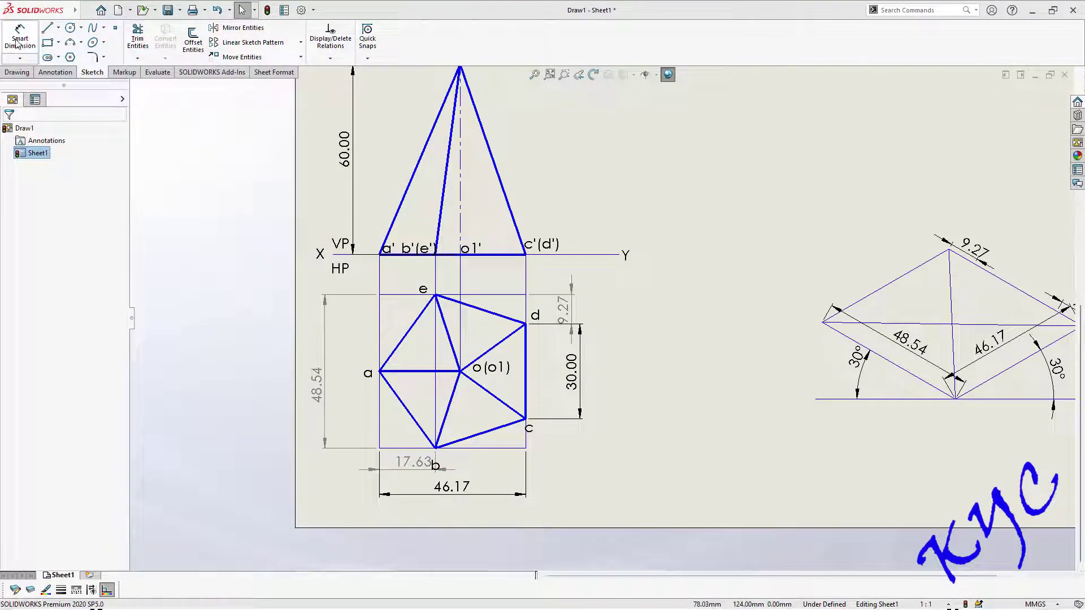
left_click(17, 43)
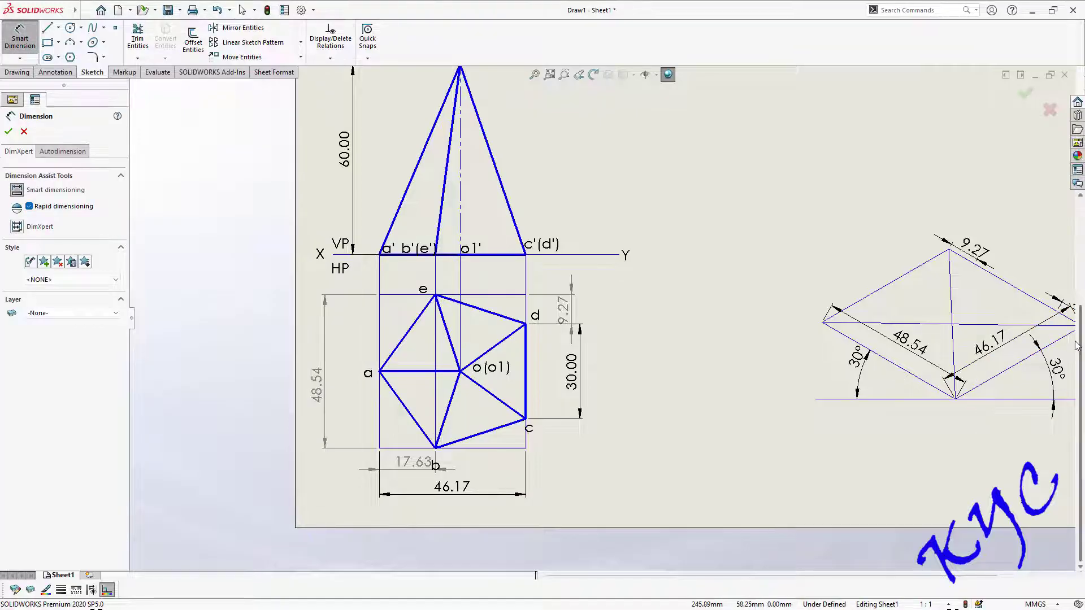
scroll(955, 407, "down", 3)
left_click(47, 28)
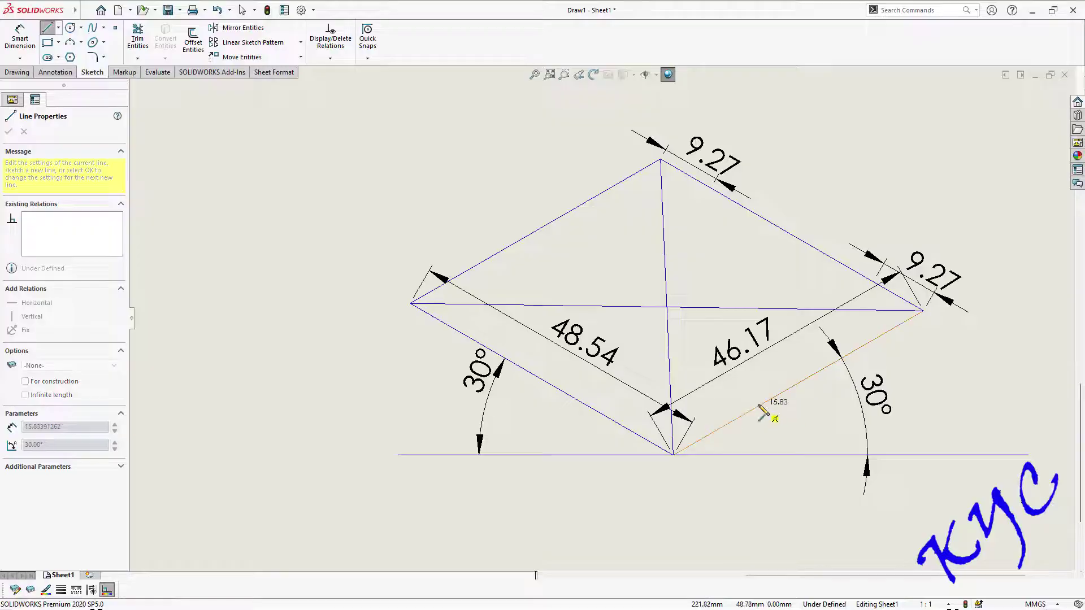
Finish the line chain at the right vertex and dimension the lower-right edge segment 17.63.
left_click(768, 400)
double_click(923, 310)
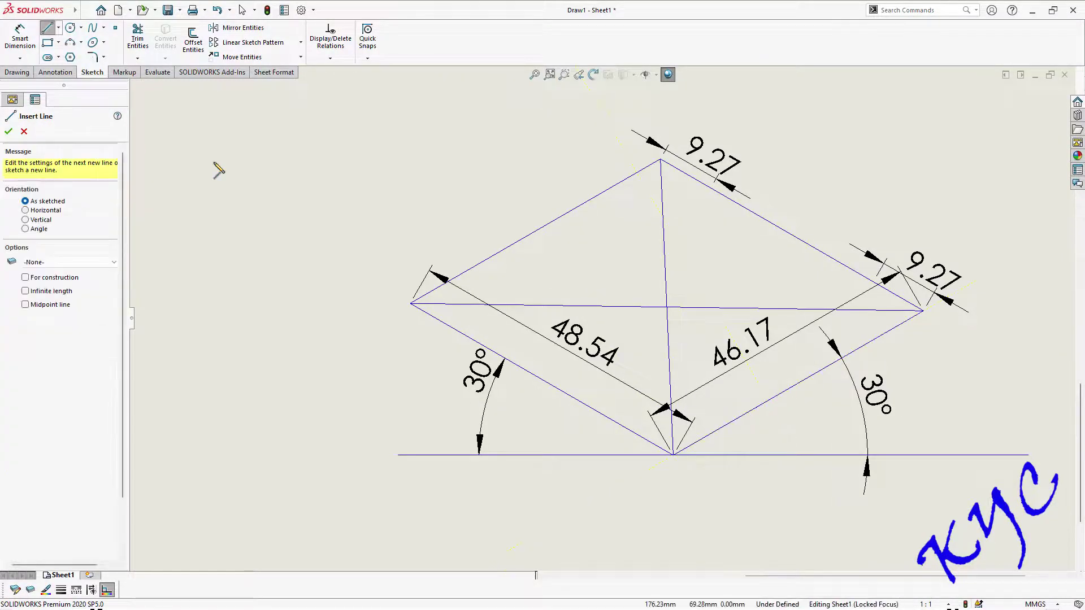
left_click(20, 37)
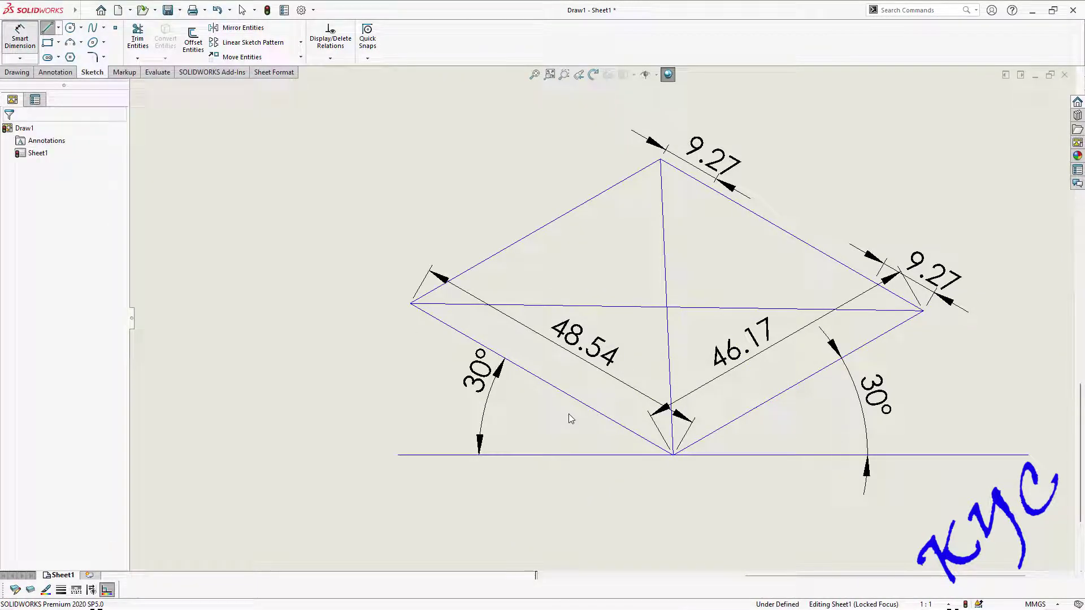
left_click(673, 455)
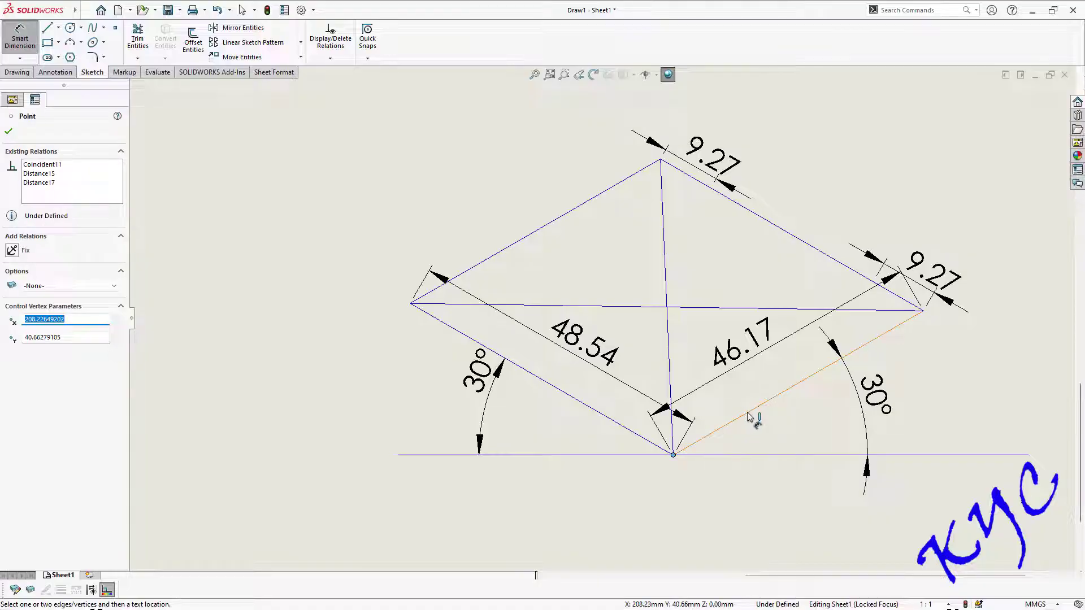
left_click(768, 400)
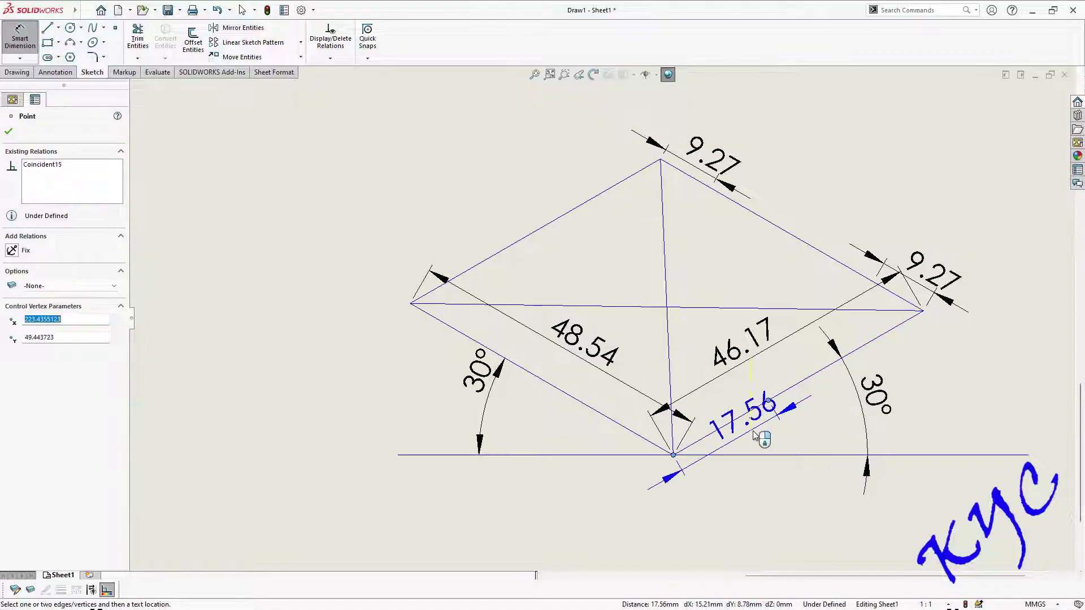
left_click(757, 435)
type("17.63")
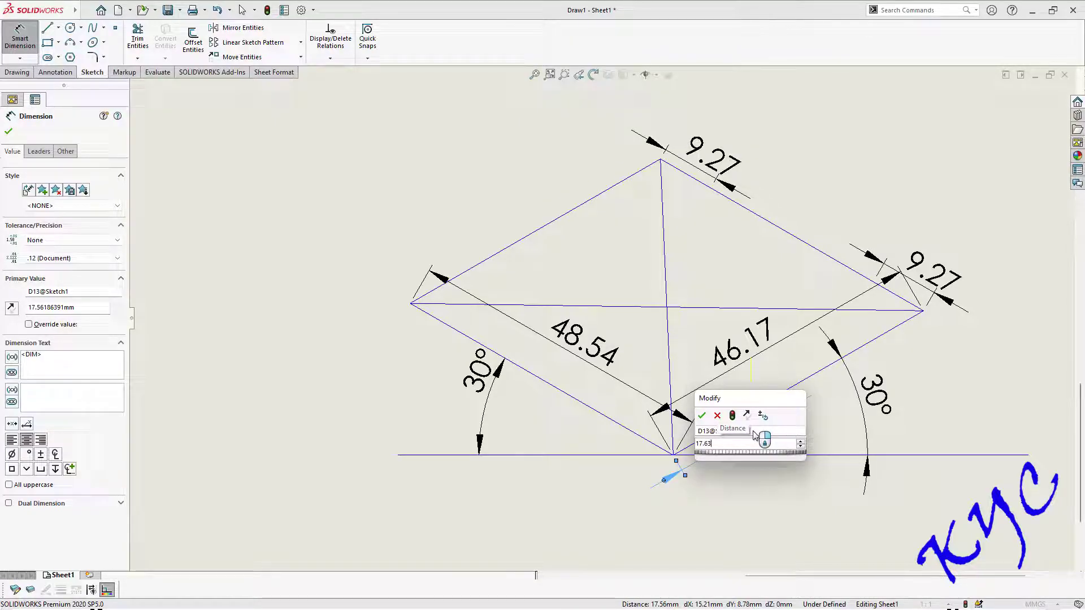
key("Return")
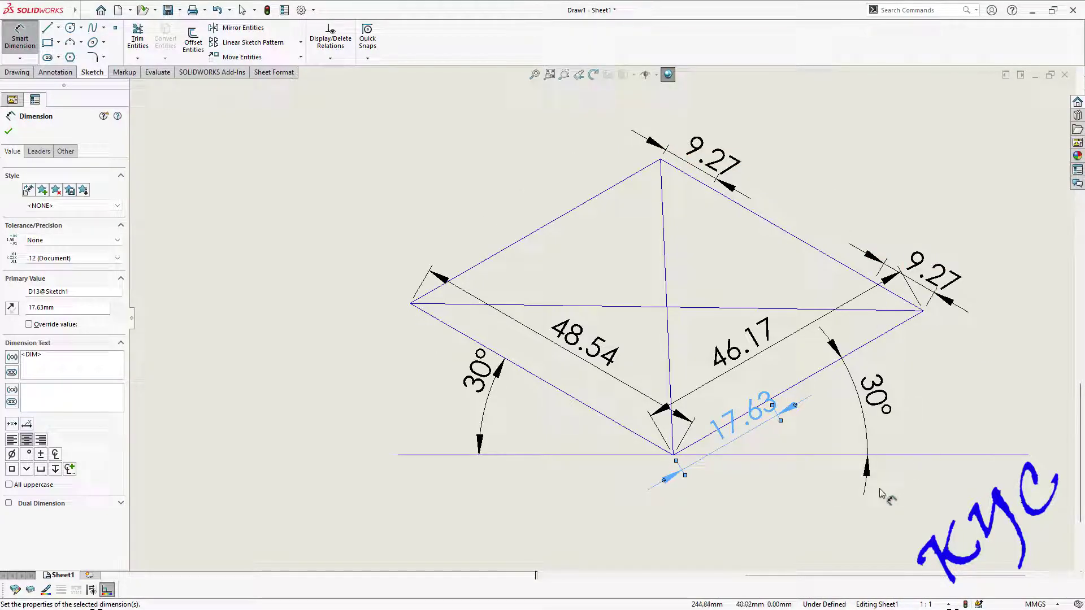
Drag the 17.63 dimension farther out from the lower-right edge.
left_click(799, 467)
left_click_drag(755, 443, 768, 484)
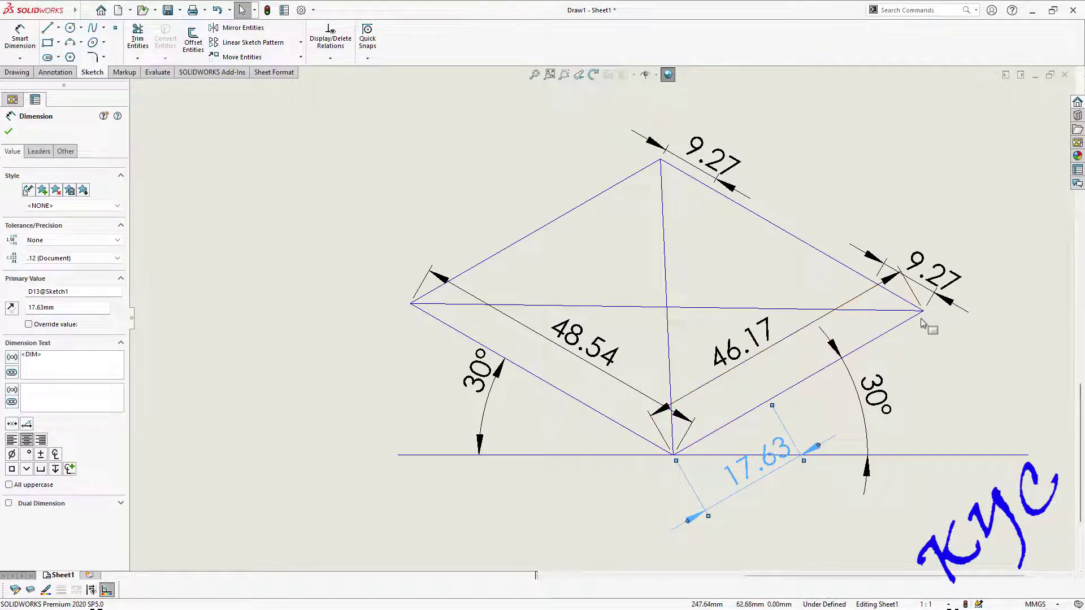
scroll(918, 351, "up", 3)
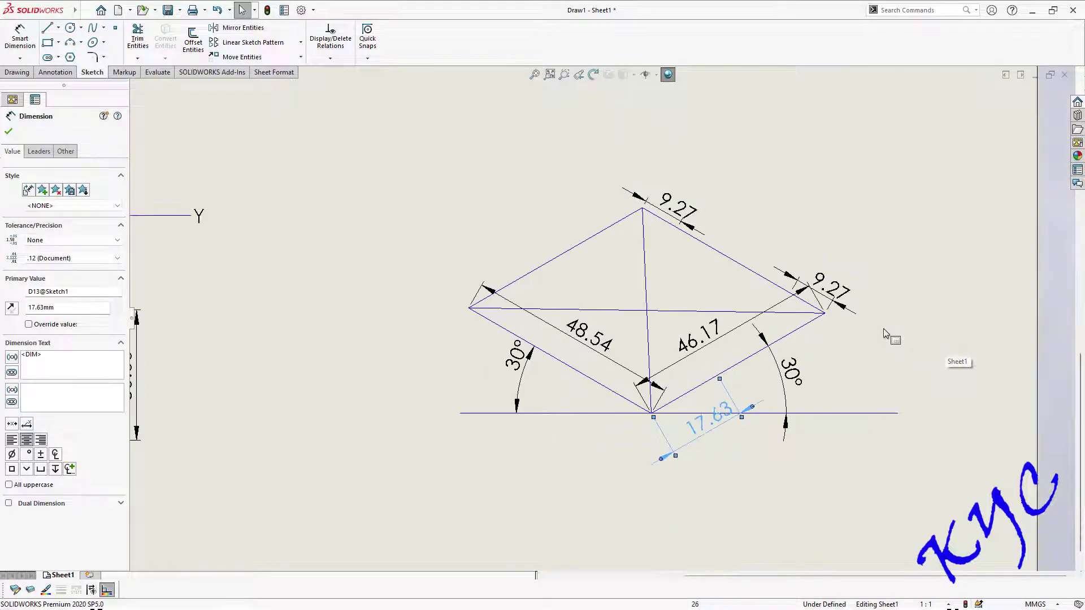
scroll(757, 225, "down", 2)
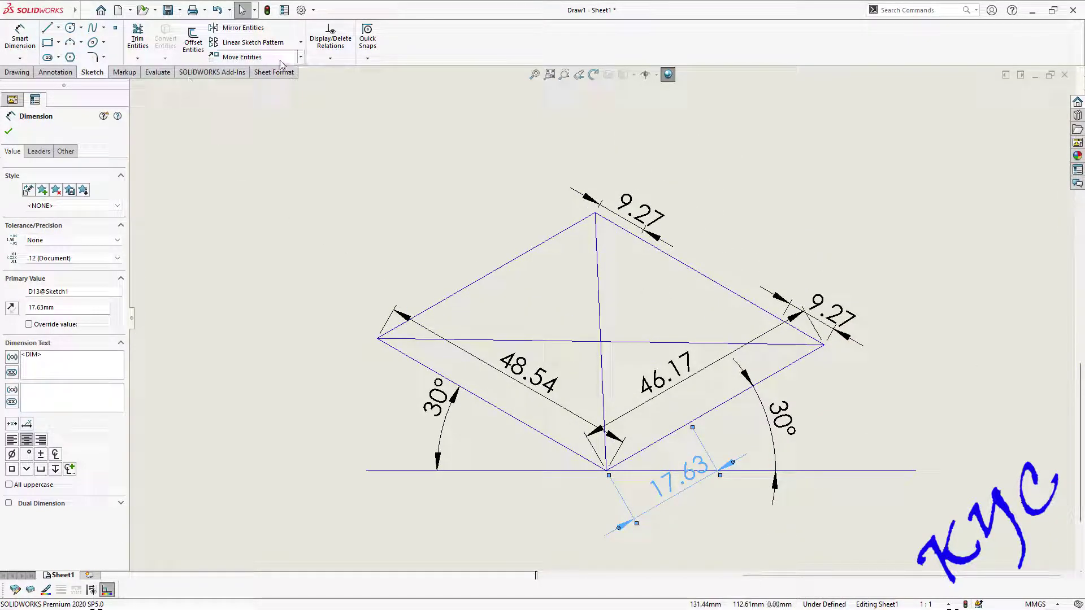
left_click(301, 58)
left_click(244, 85)
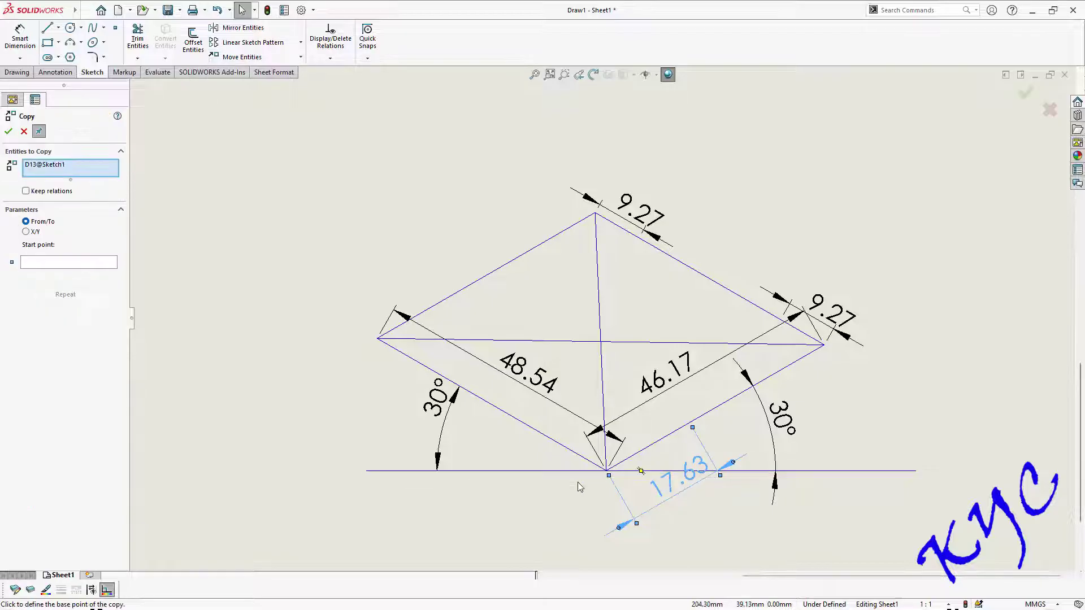
left_click(692, 427)
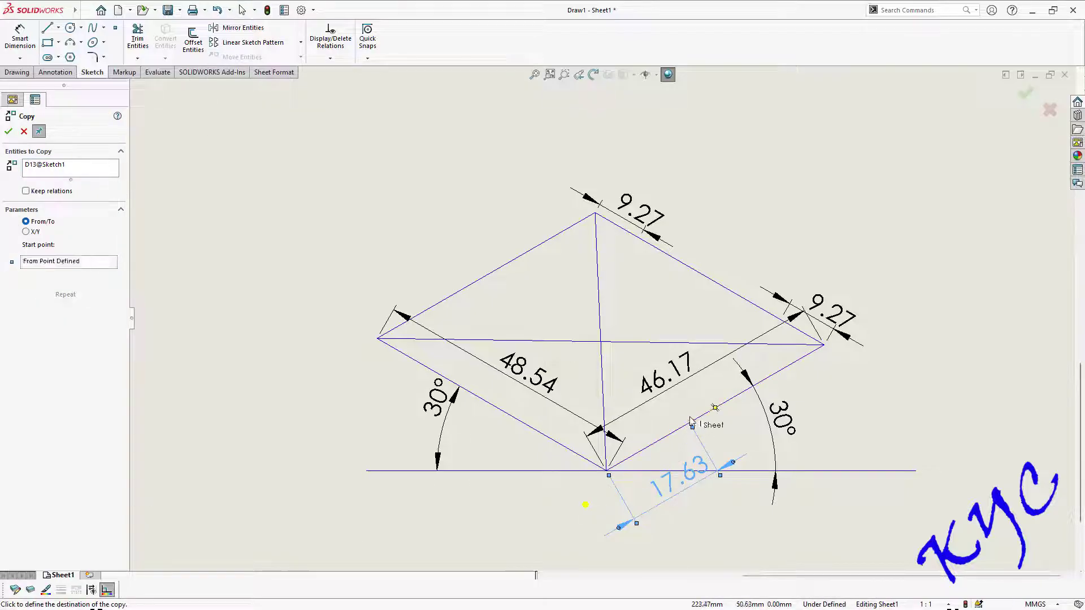
left_click(574, 457)
left_click_drag(577, 515, 743, 398)
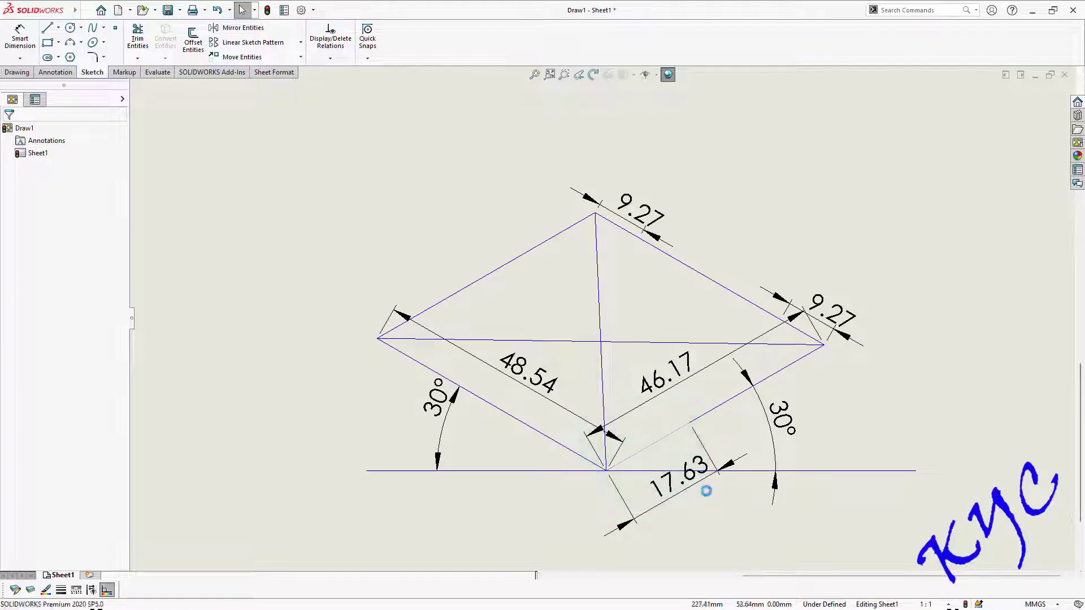
scroll(706, 463, "down", 5)
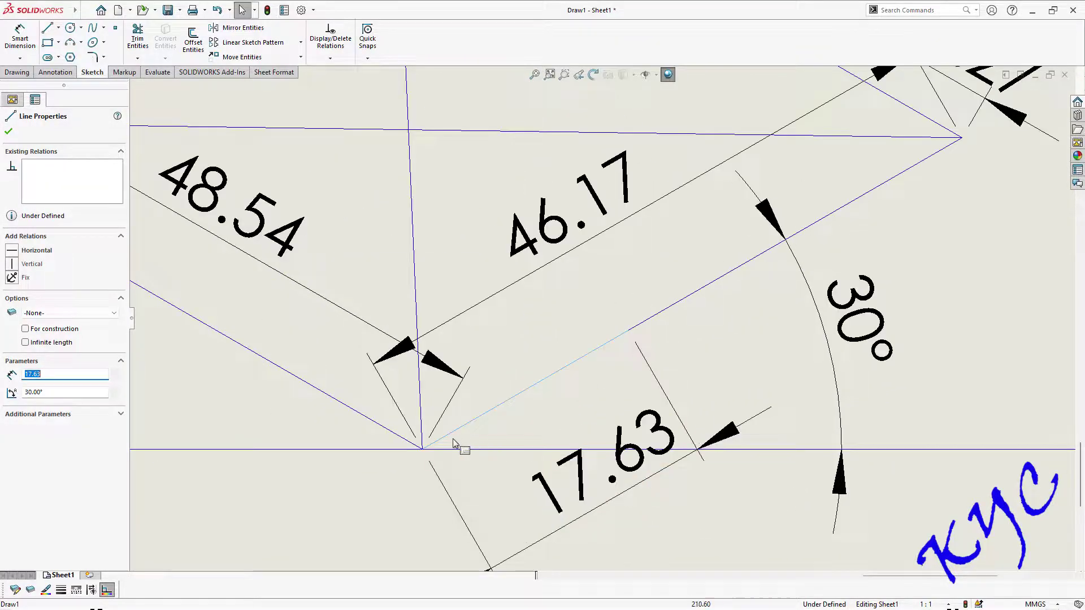
scroll(633, 336, "up", 5)
scroll(586, 180, "down", 2)
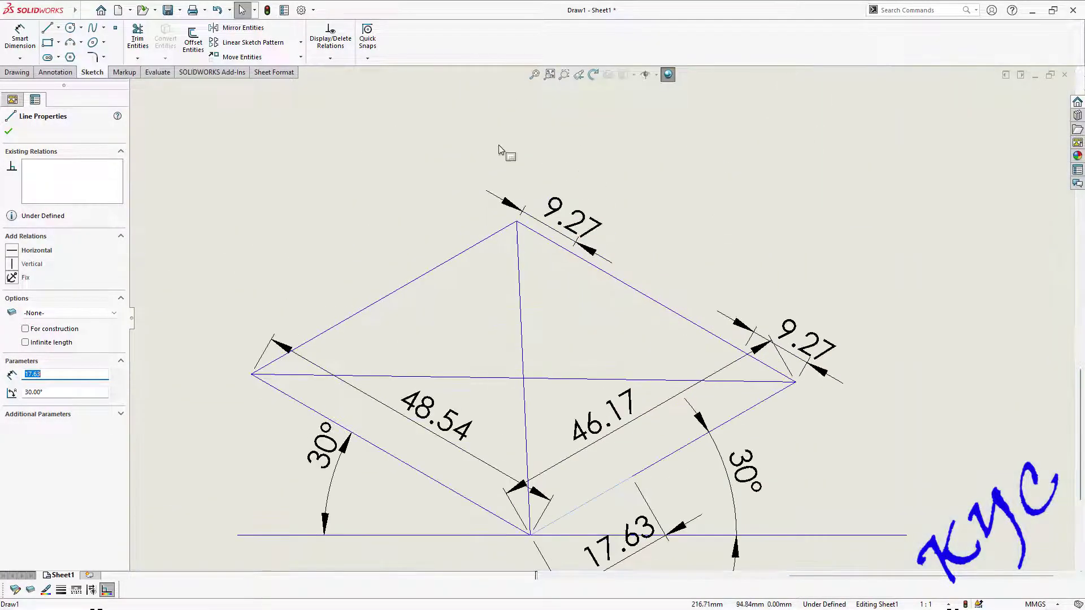
left_click(300, 56)
left_click(243, 86)
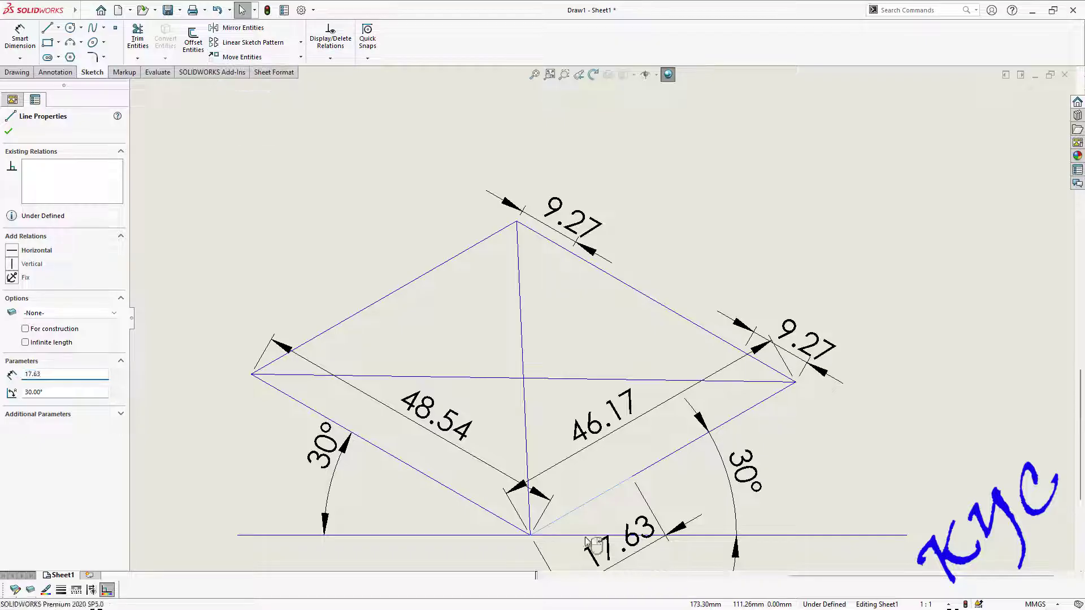
left_click(529, 534)
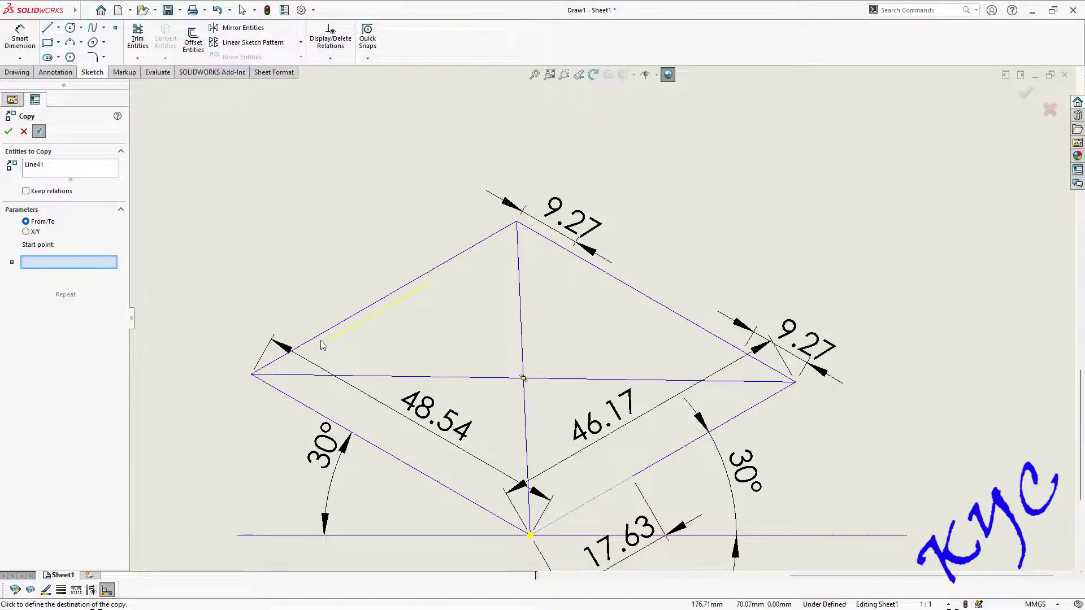
left_click(743, 353)
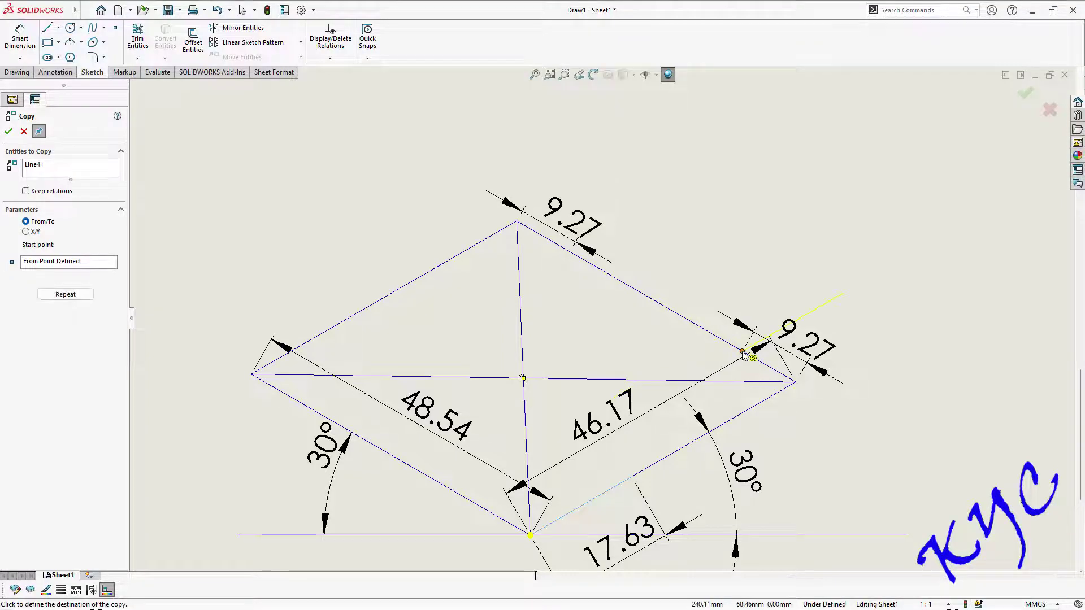
key("Escape")
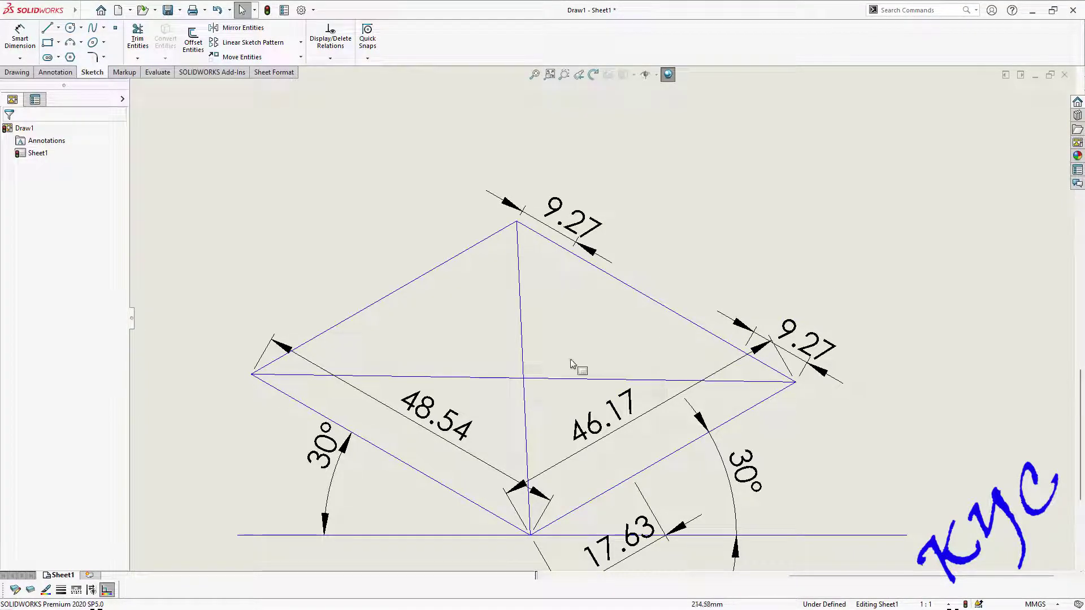
Join the marked rhombus-edge points with five lines, including the 30 mm upper-right edge.
left_click(48, 29)
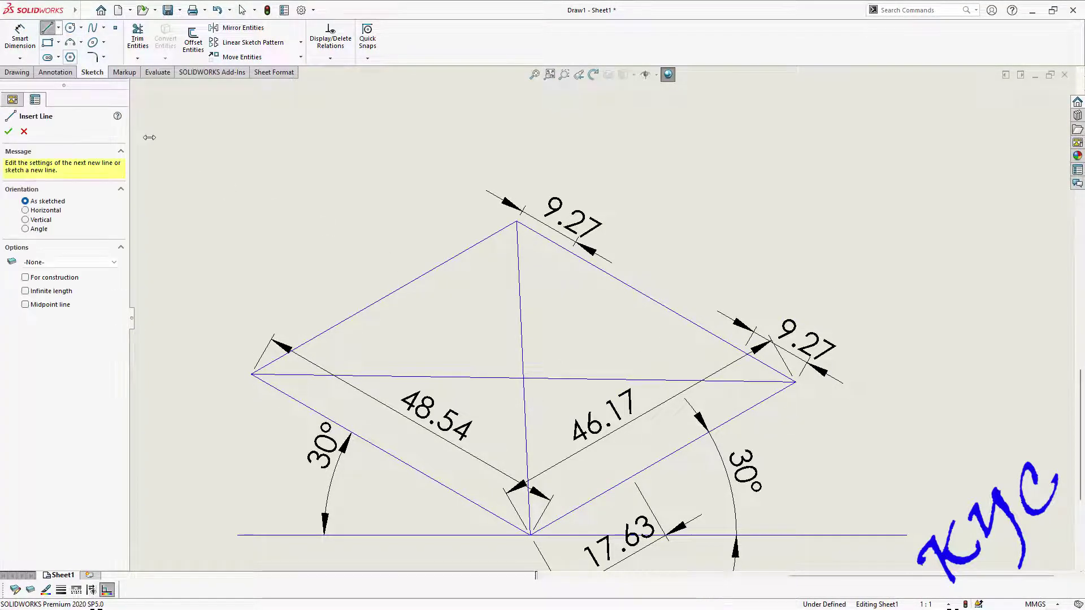
left_click(631, 477)
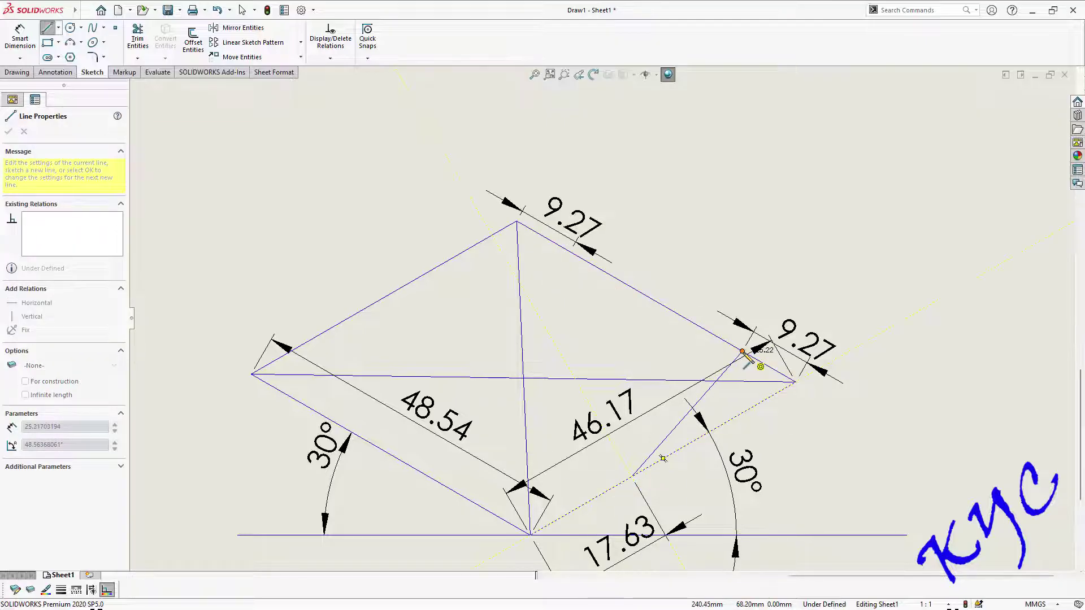
left_click(742, 351)
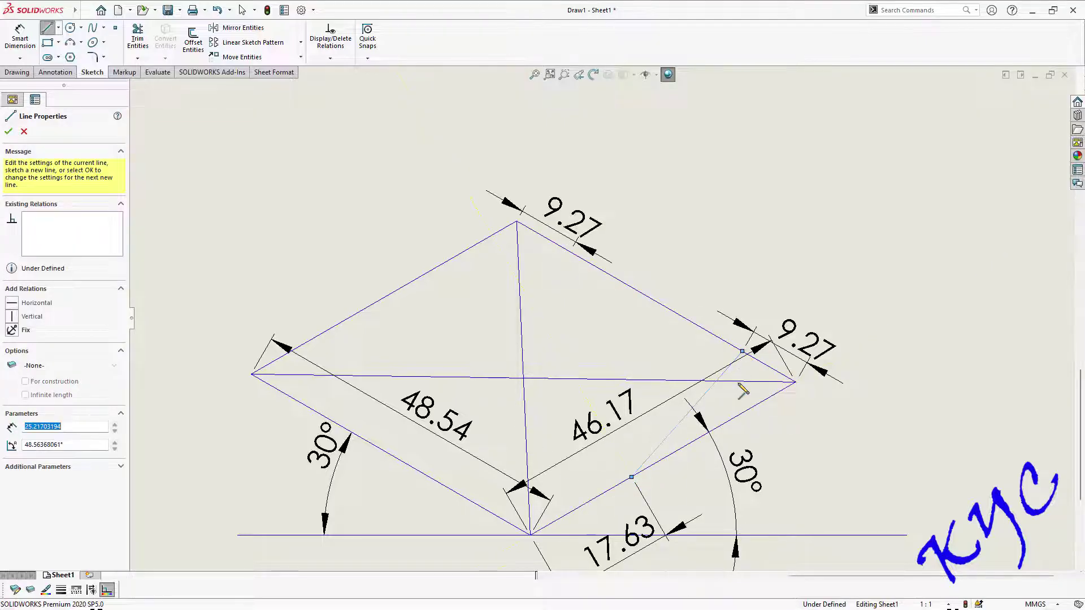
left_click(569, 253)
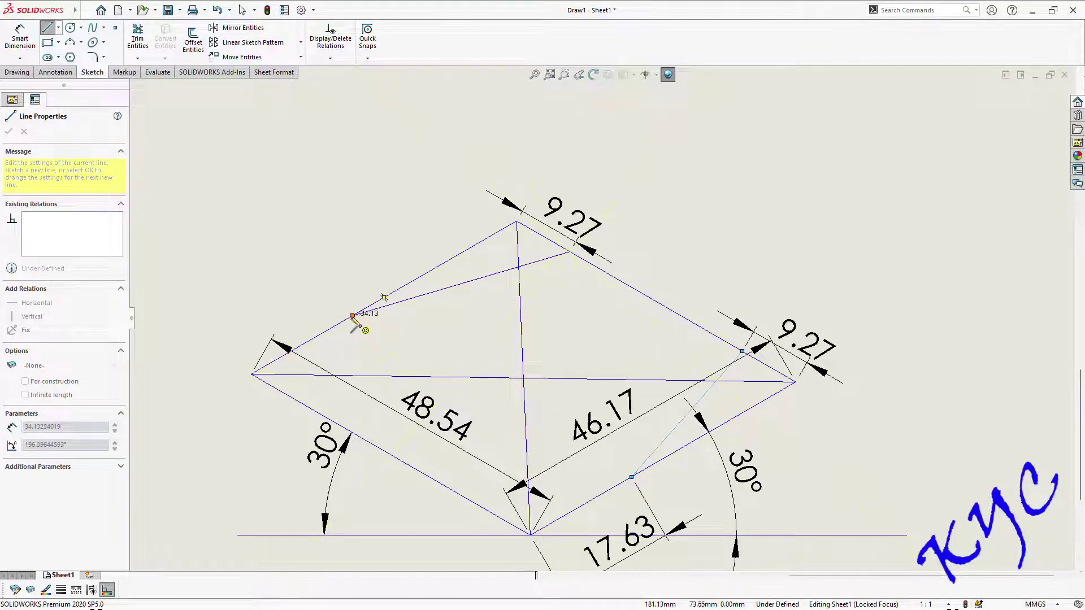
left_click(352, 315)
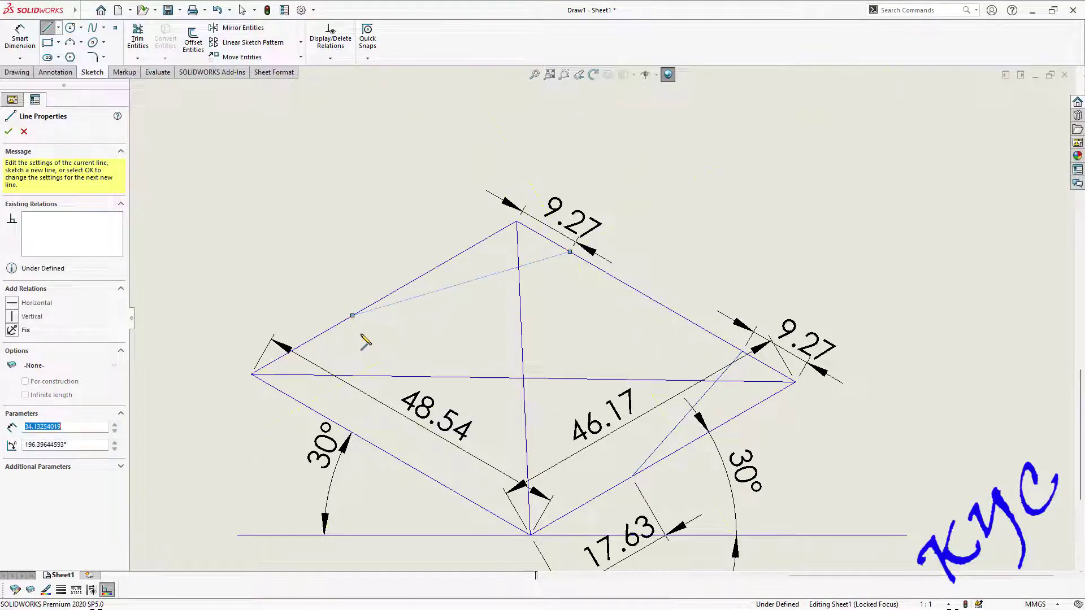
left_click(390, 454)
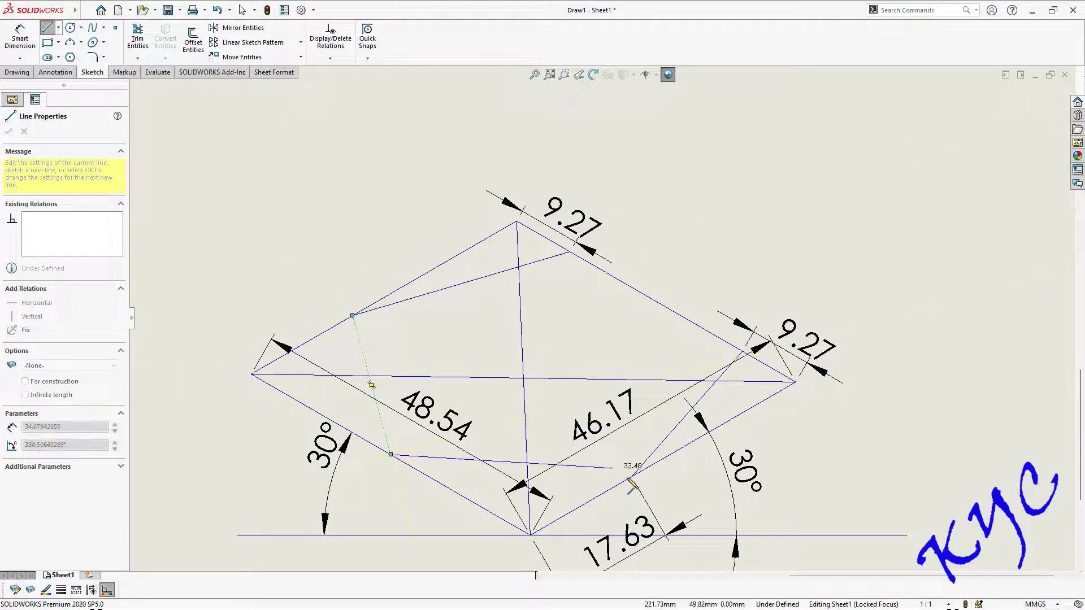
left_click(631, 477)
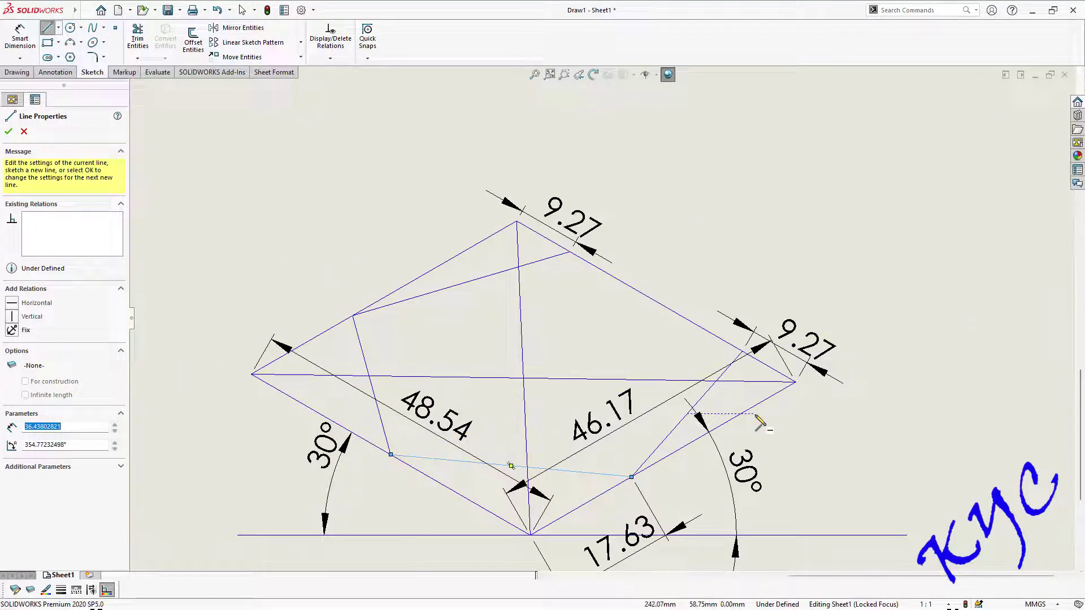
left_click(568, 252)
left_click(742, 351)
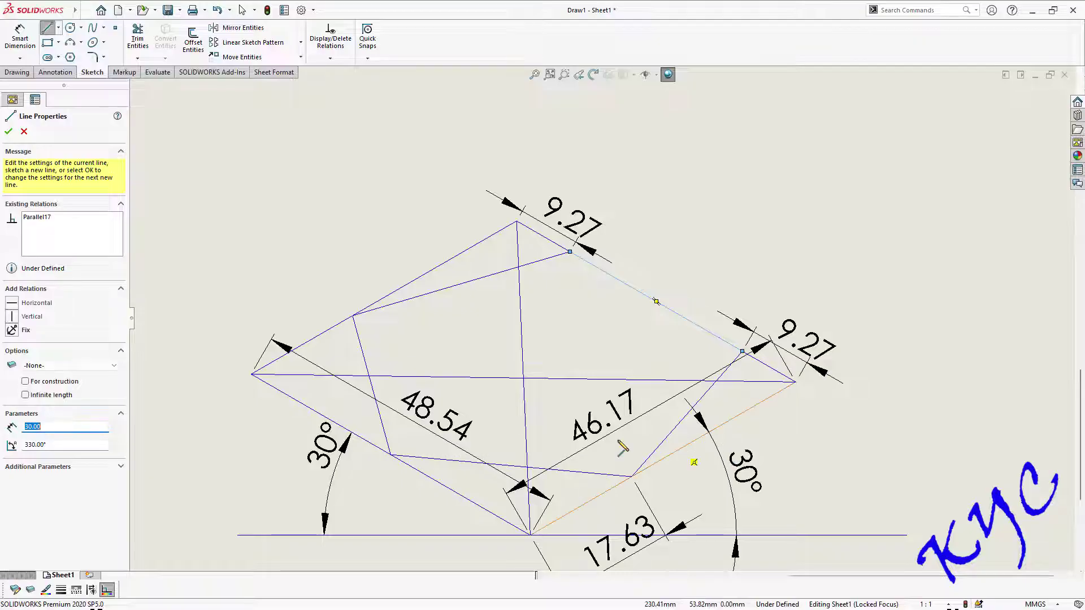
key("Escape")
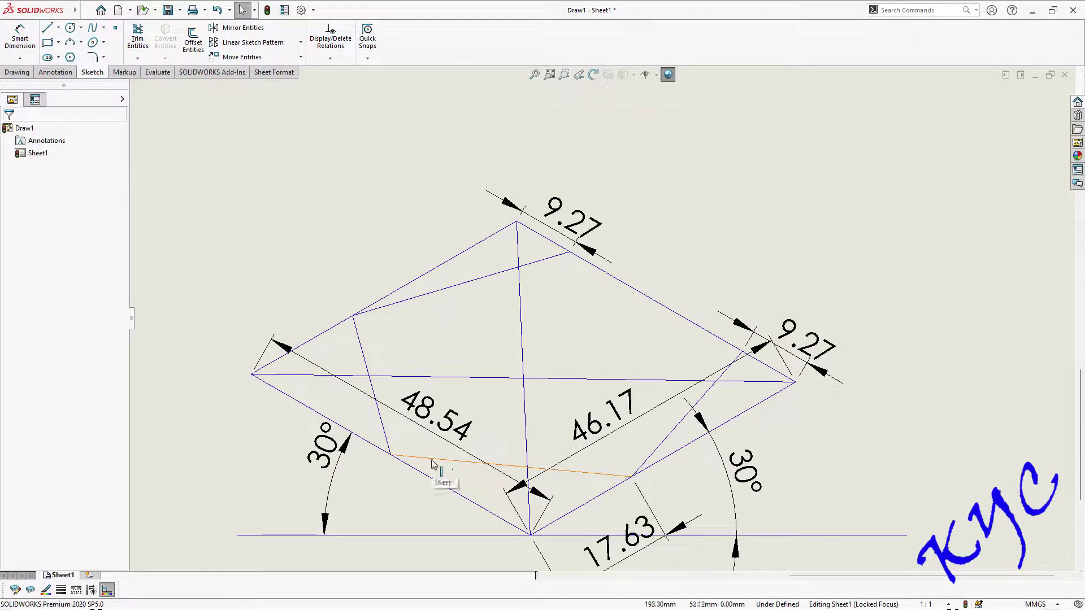
left_click(432, 461)
left_click(387, 440, "ctrl")
left_click(410, 305, "ctrl")
left_click(682, 424, "ctrl")
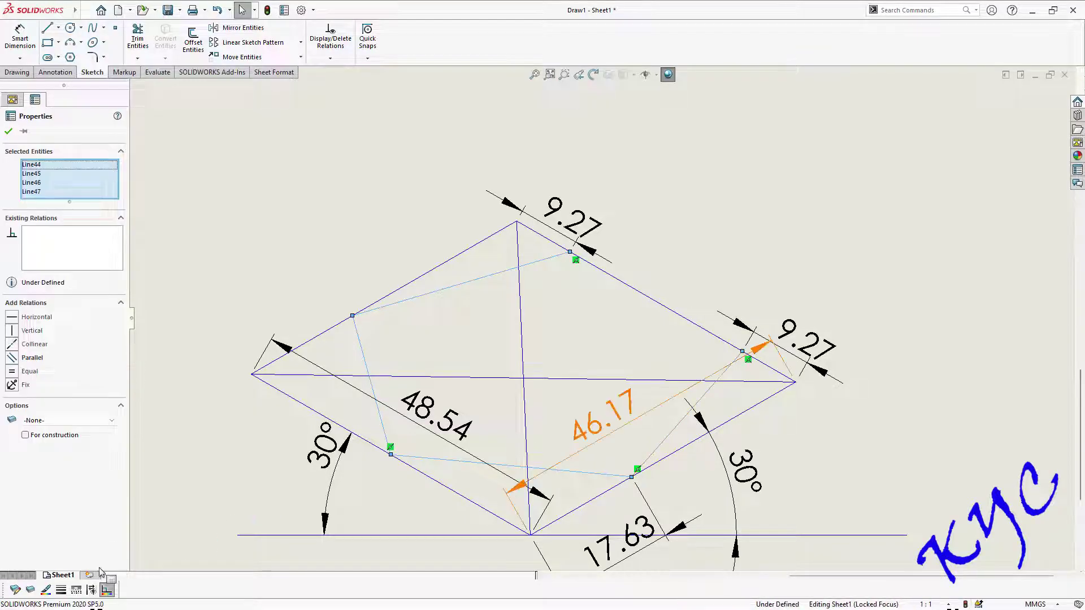
left_click(62, 589)
left_click(101, 537)
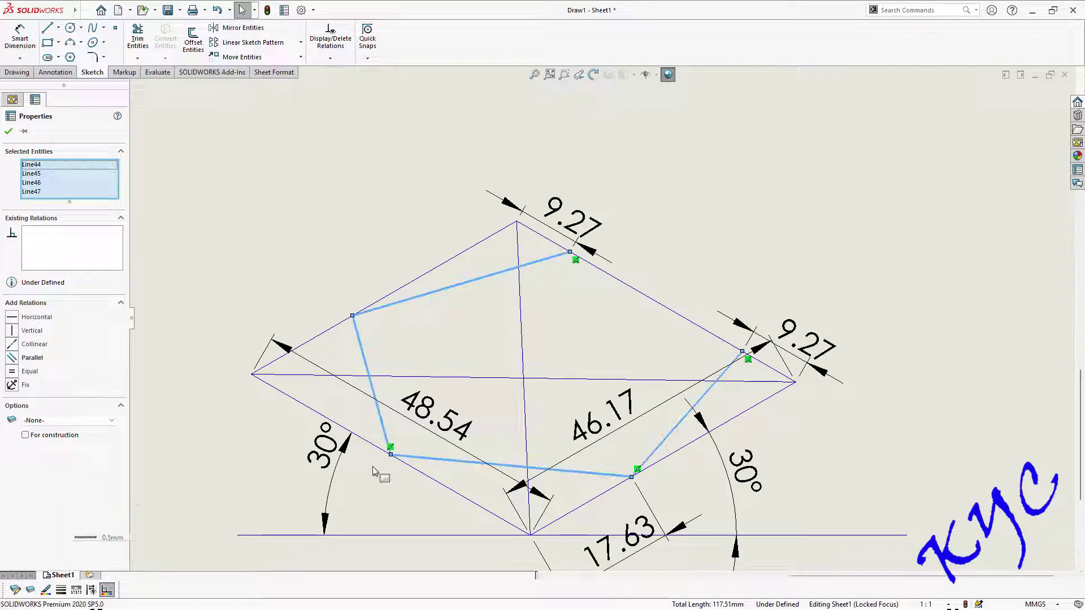
left_click(714, 275)
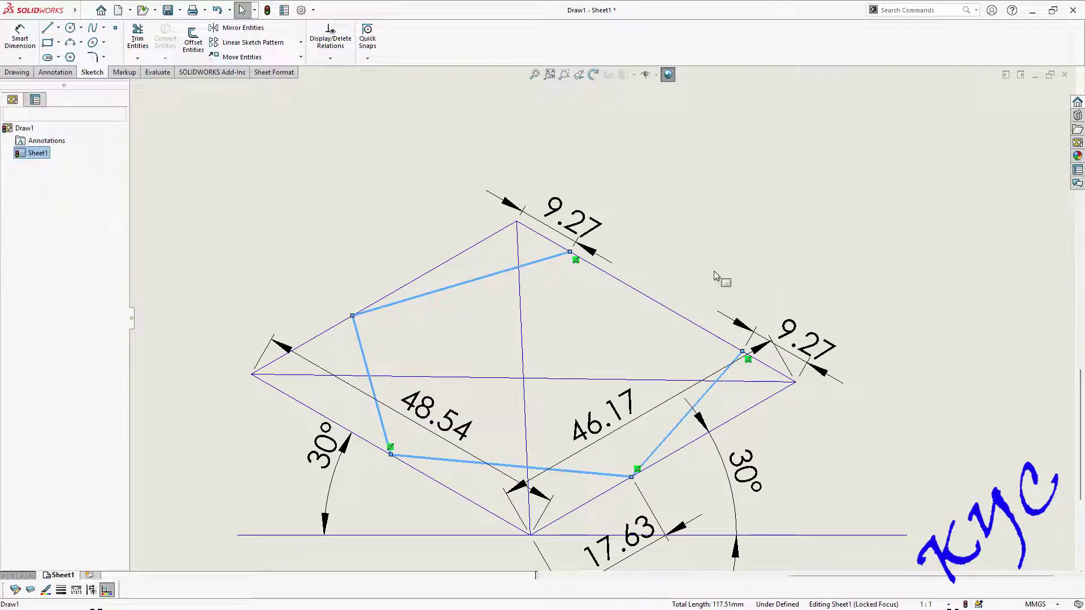
right_click(653, 306)
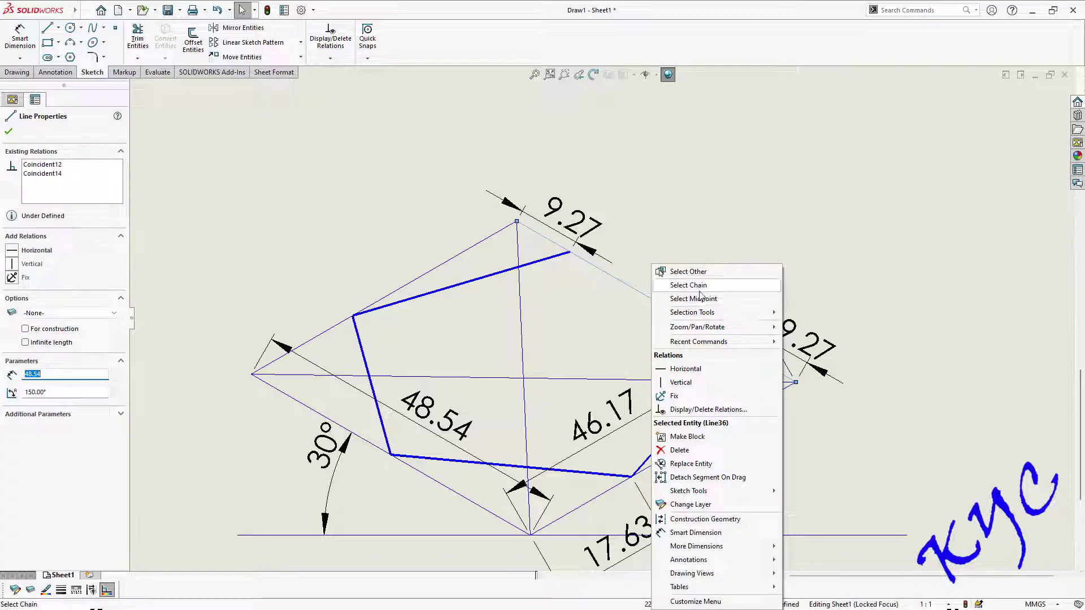
left_click(688, 271)
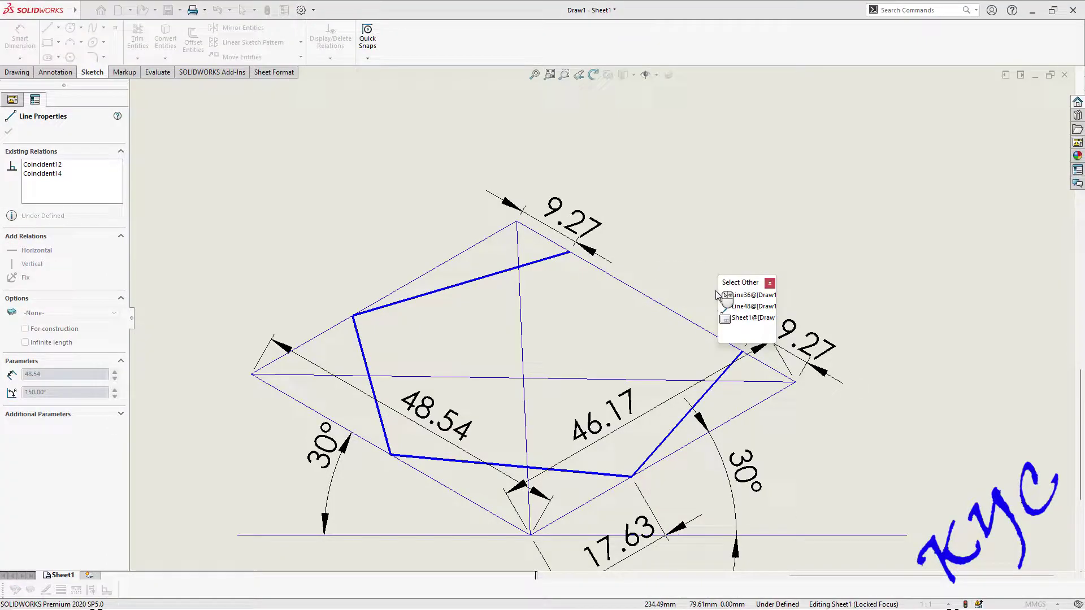
left_click(751, 308)
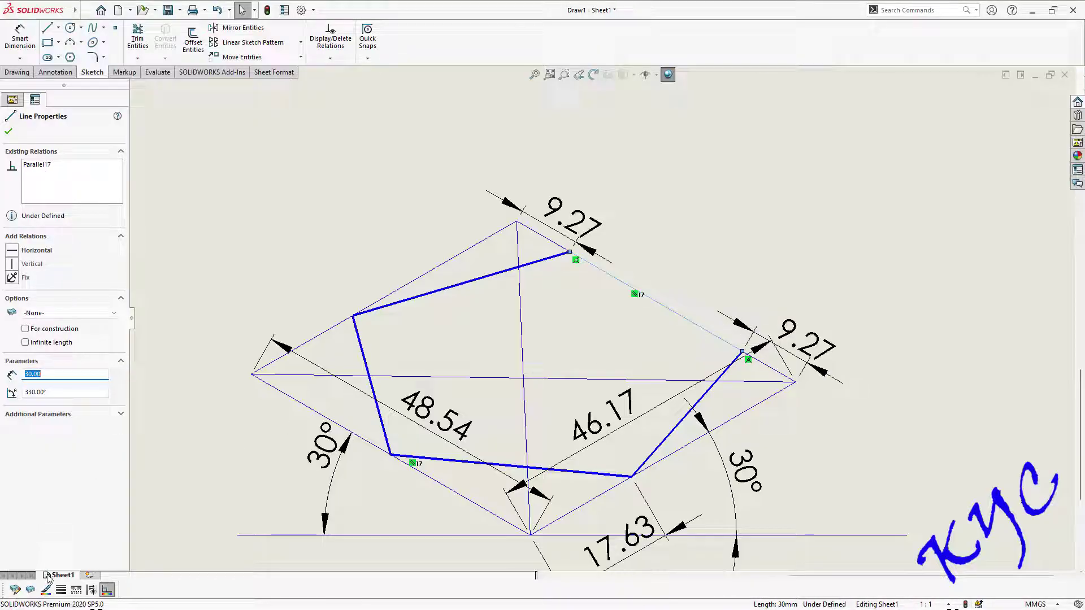
left_click(61, 589)
left_click(113, 542)
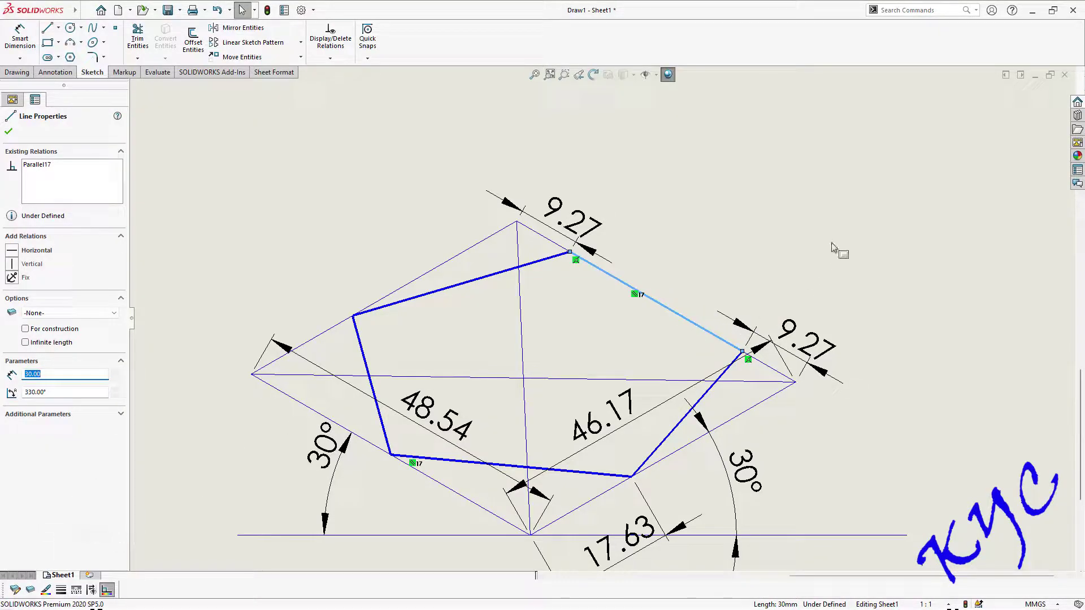
left_click(836, 244)
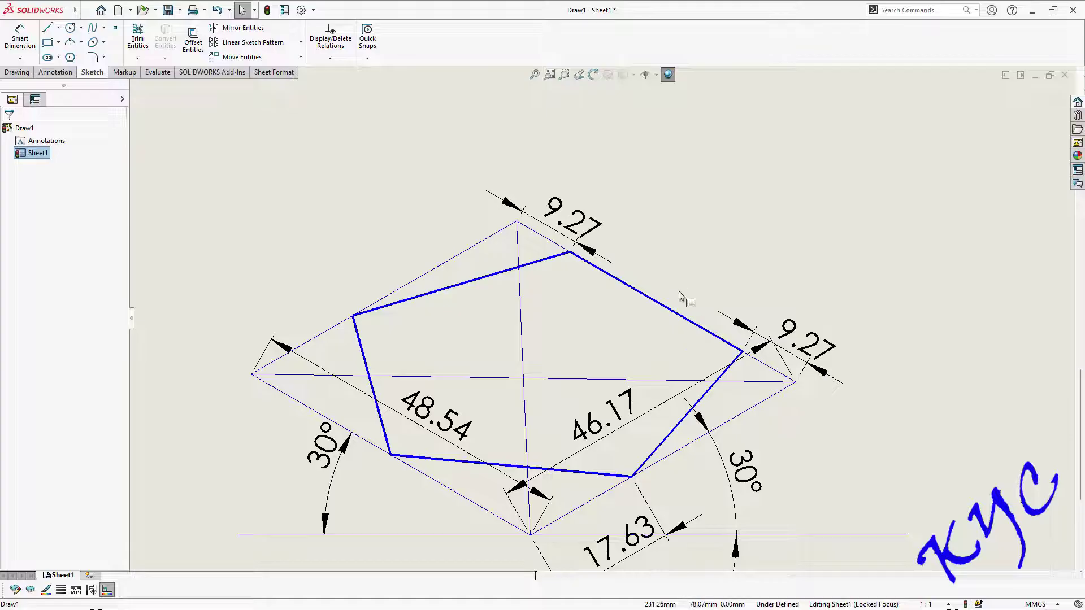
left_click(745, 416)
right_click(745, 419)
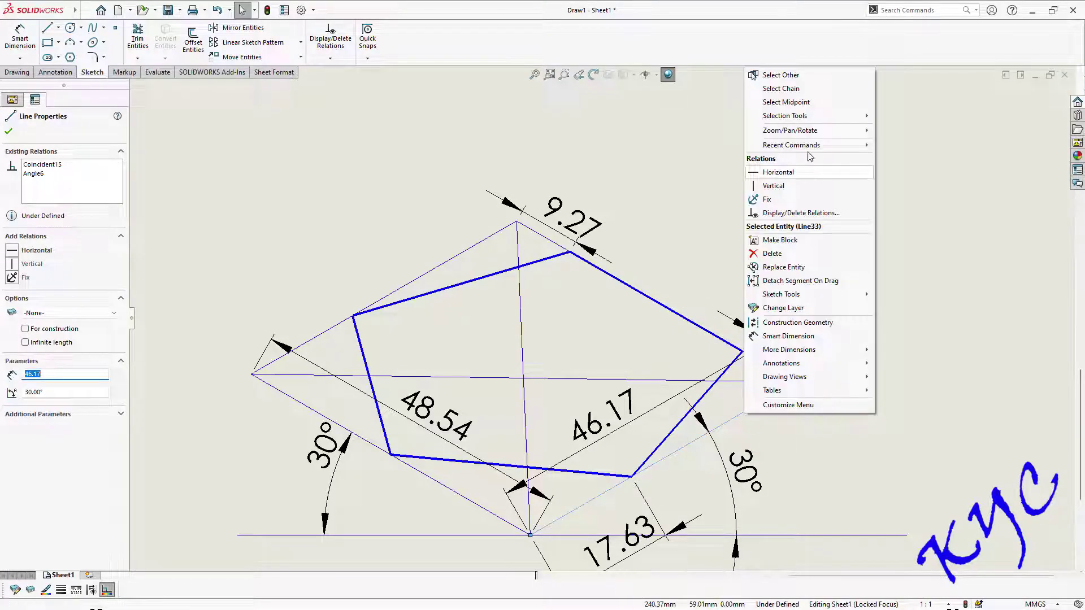
left_click(824, 83)
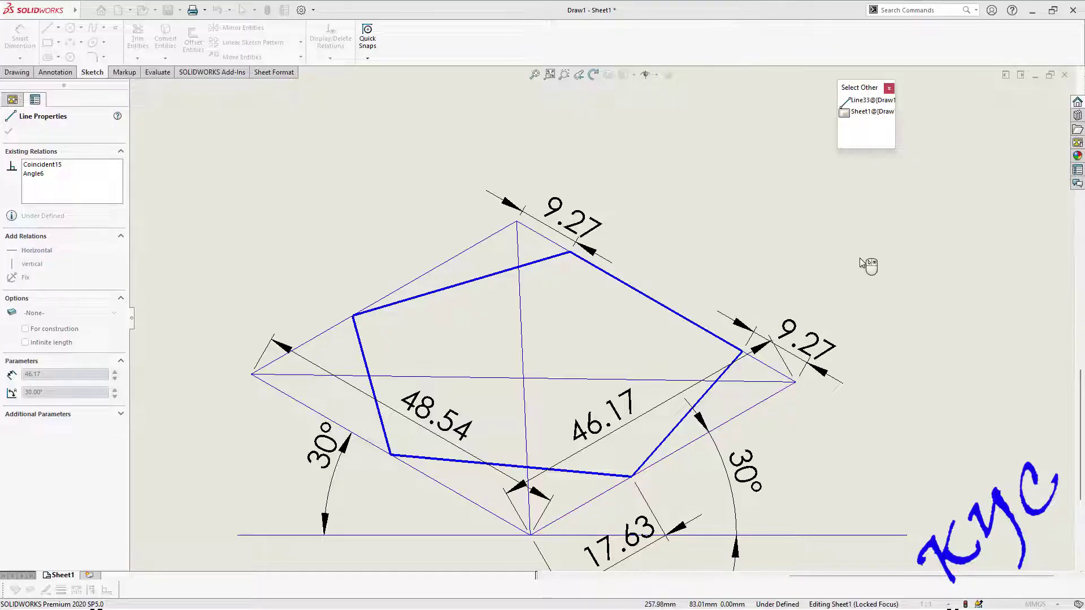
left_click(645, 298)
right_click(645, 299)
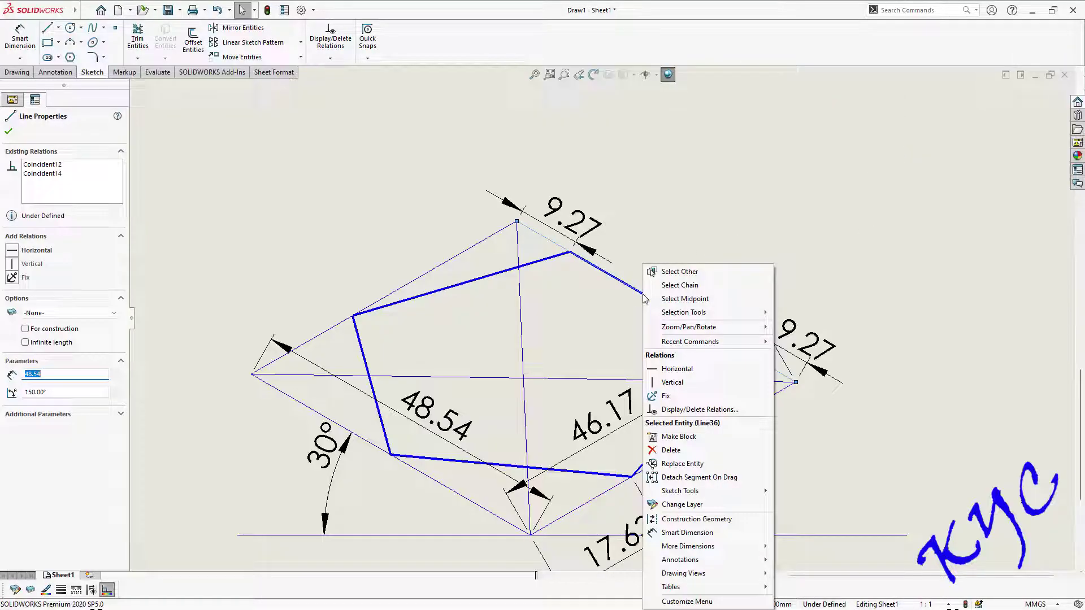
left_click(717, 271)
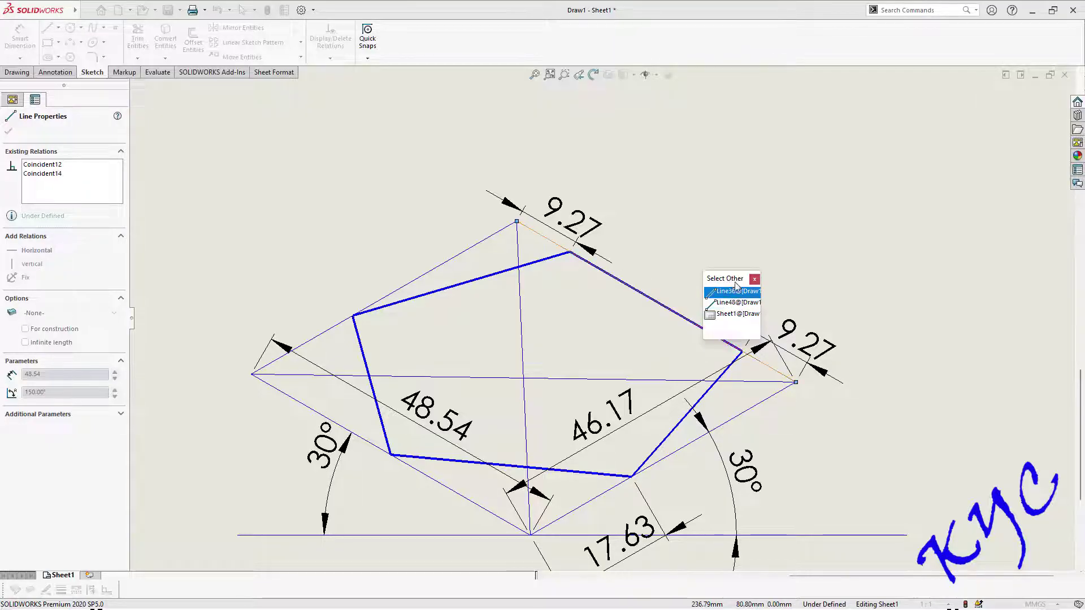
left_click(866, 272)
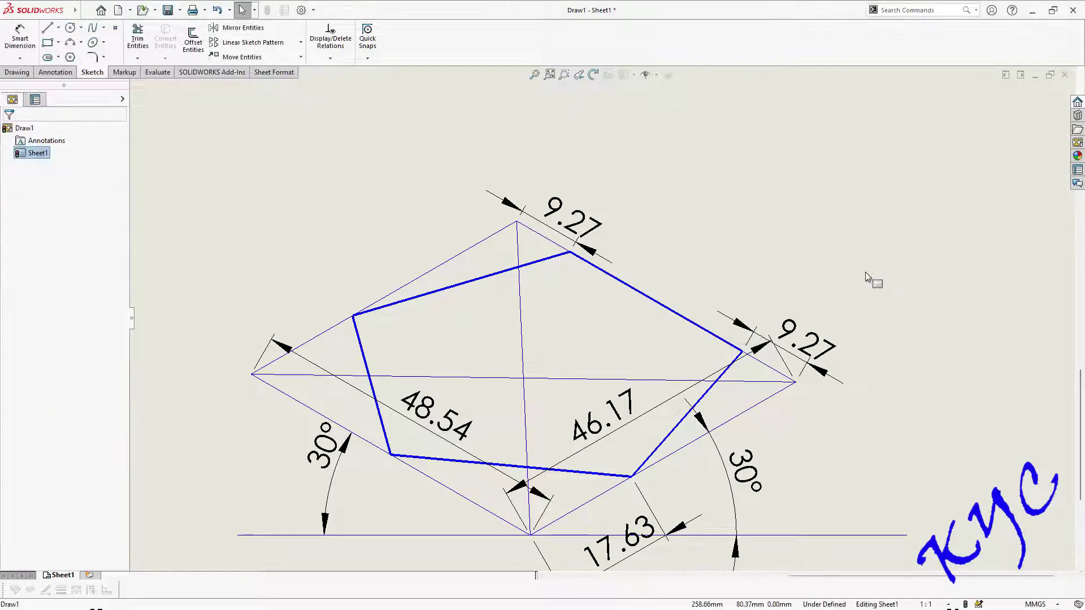
Delete the horizontal and vertical guide lines, then start a line at the pentagon's lower-left vertex.
scroll(682, 255, "up", 3)
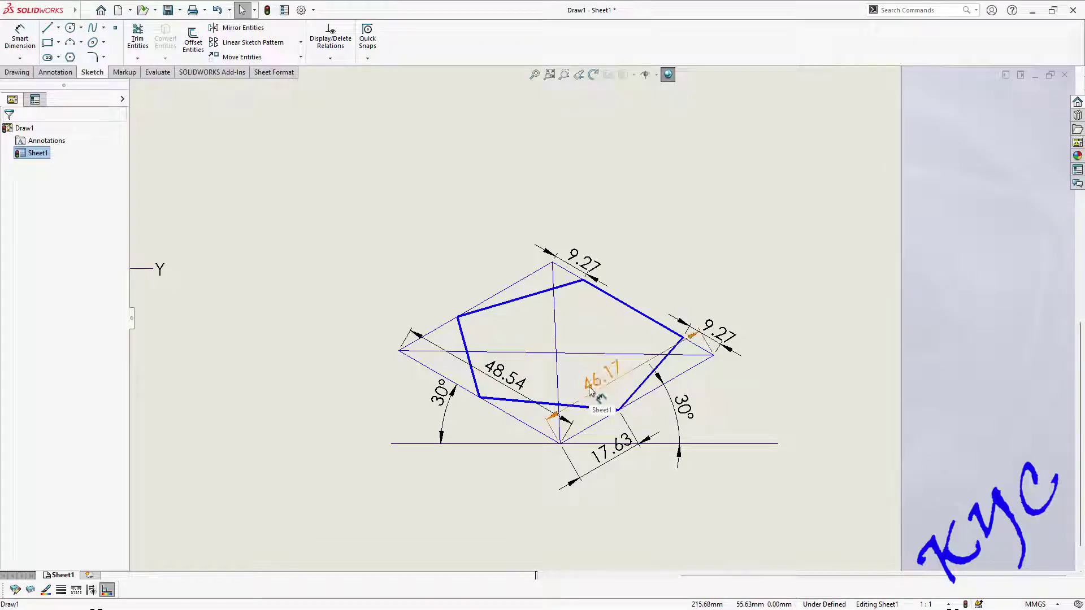
scroll(598, 338, "down", 2)
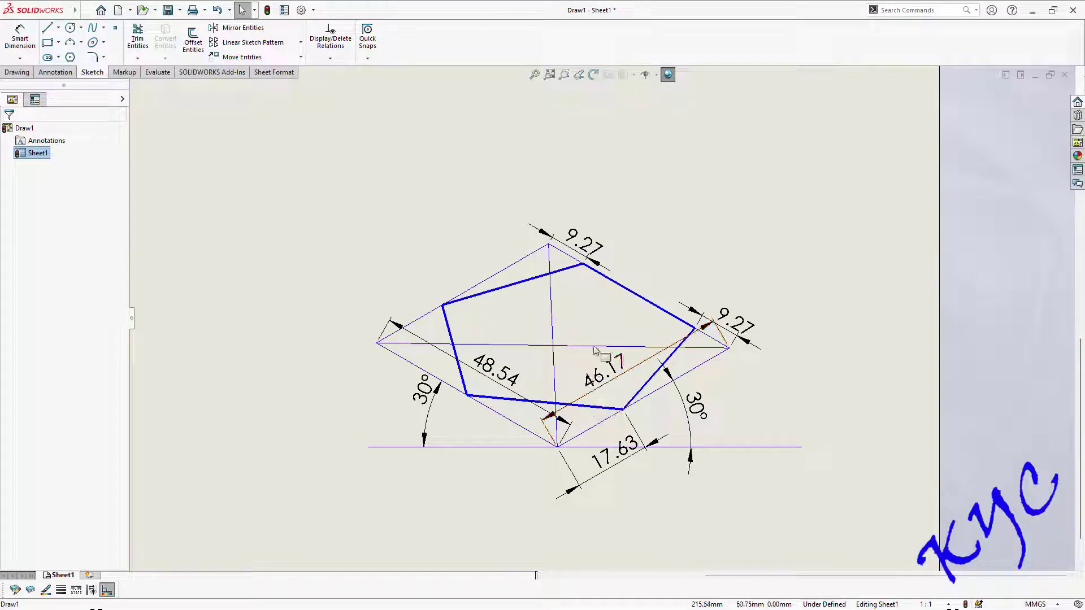
left_click(563, 349)
left_click(556, 366)
left_click(557, 365)
key("Delete")
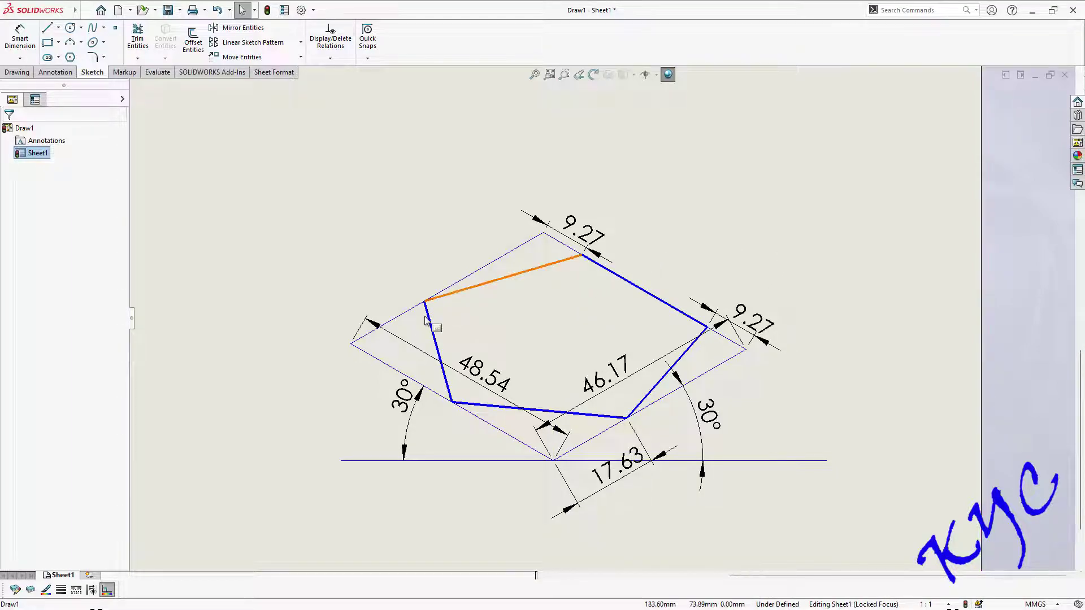
left_click(49, 30)
left_click(452, 403)
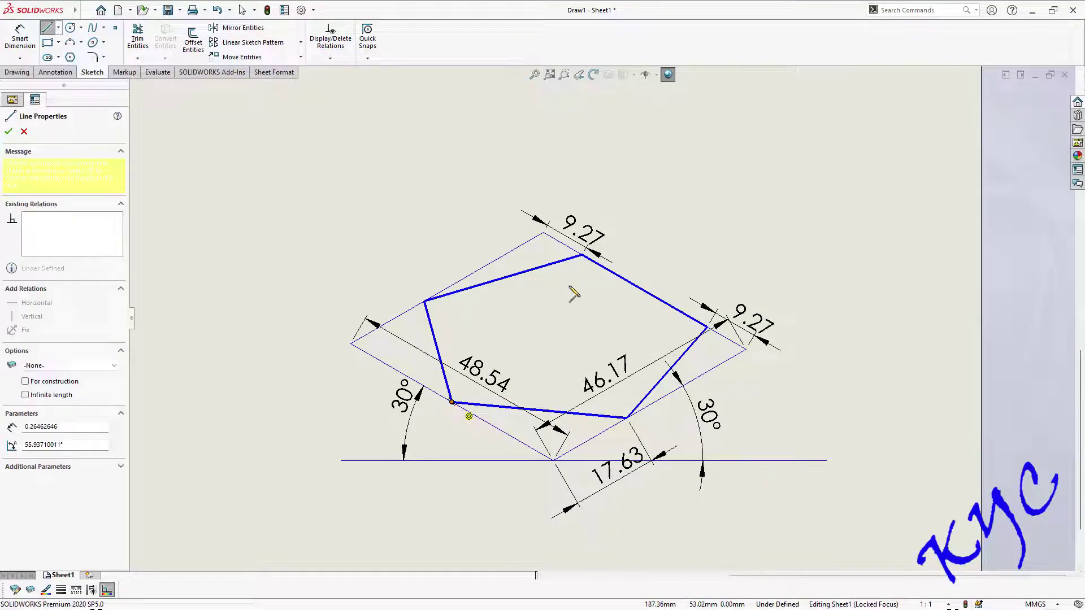
Draw two lines from the lower pentagon vertices to the opposite edges, crossing at the centre.
left_click(645, 292)
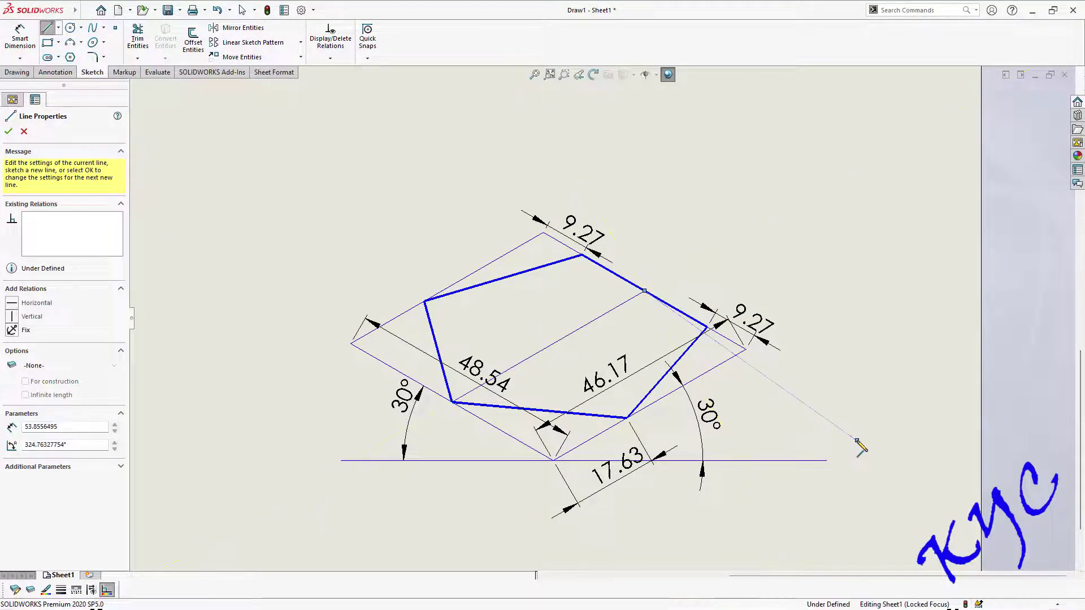
key("Escape")
left_click(627, 419)
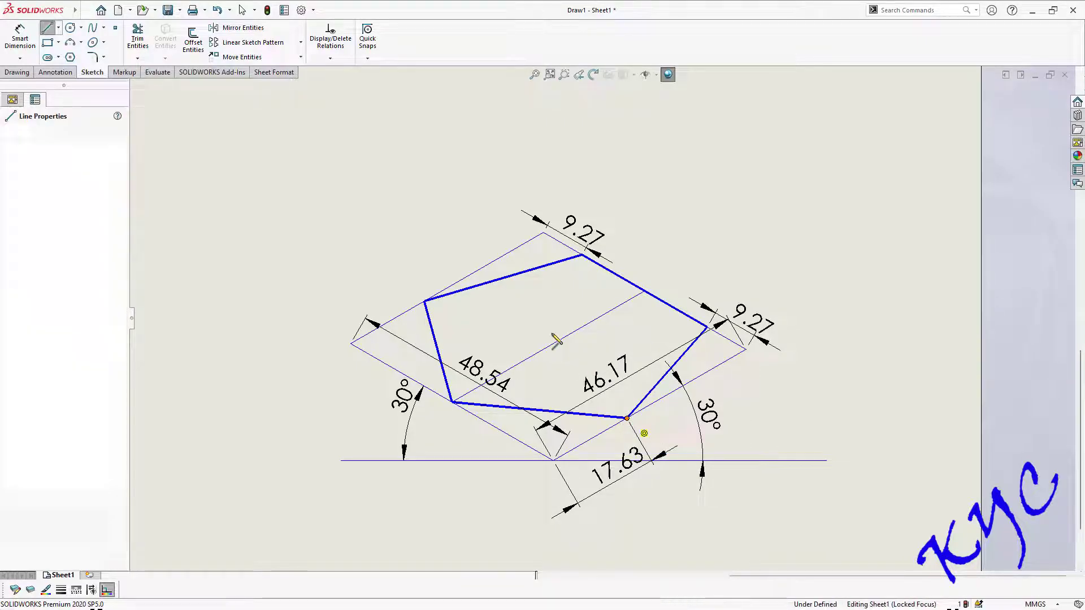
left_click(502, 278)
left_click(627, 418)
key("Escape")
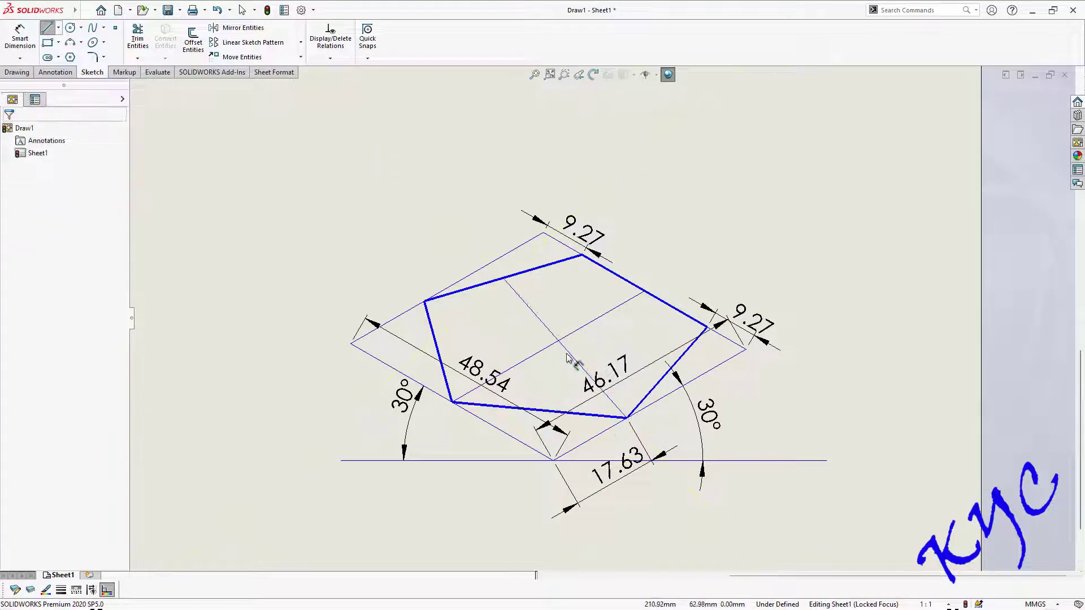
Draw a vertical line rising upward from the base's centre point.
scroll(565, 339, "up", 2)
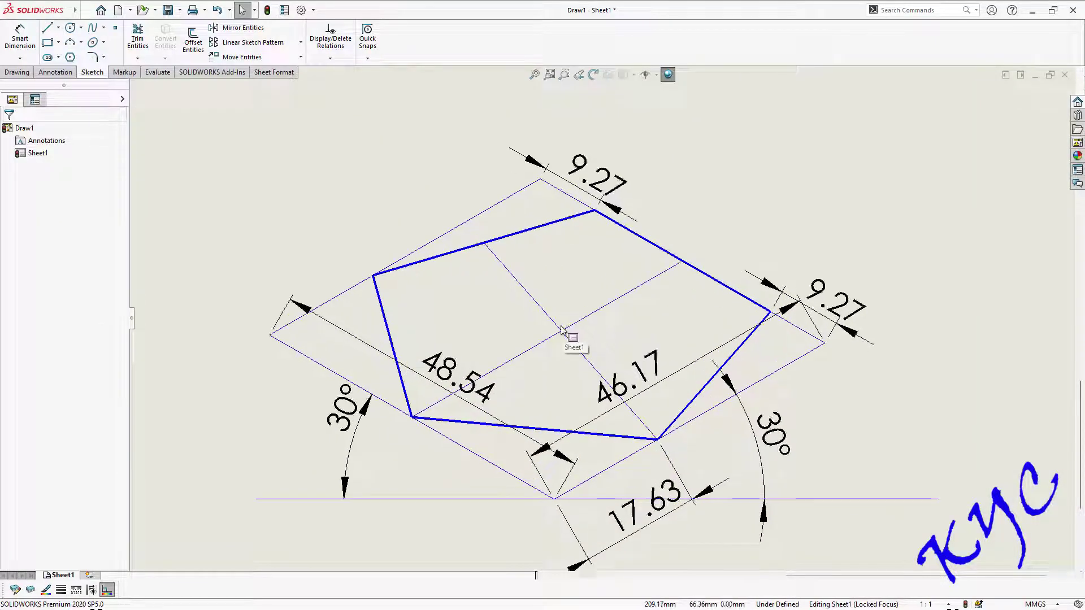
left_click(48, 28)
scroll(587, 319, "down", 2)
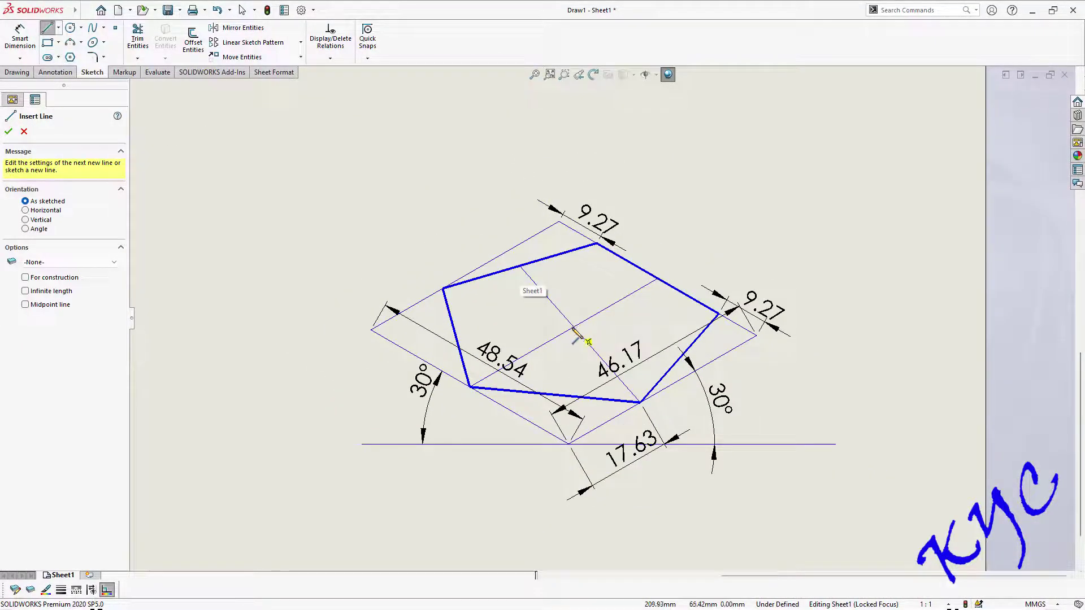
left_click(574, 328)
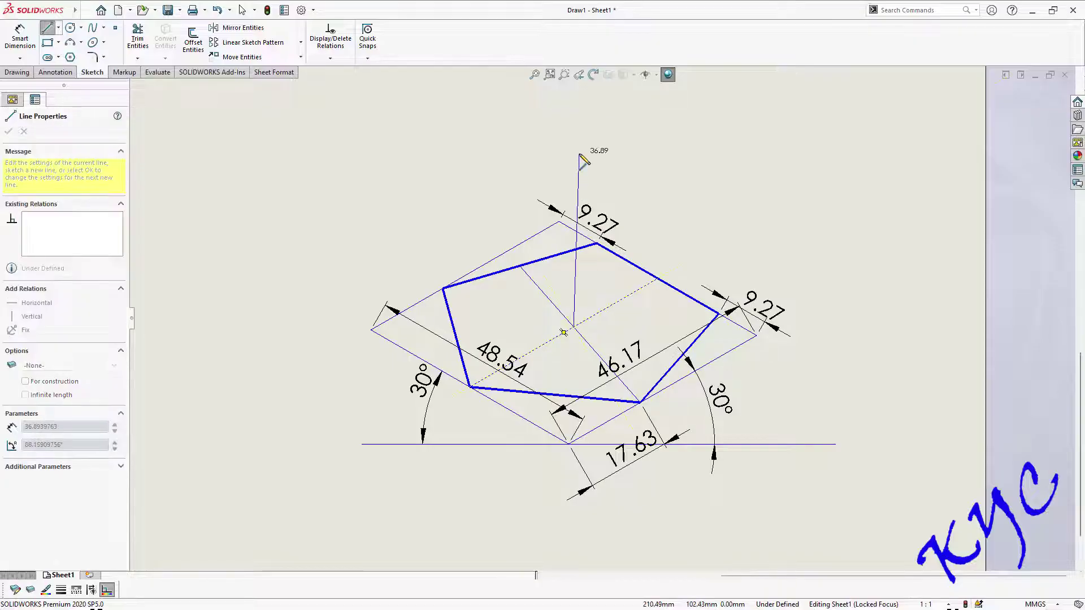
scroll(588, 170, "down", 2)
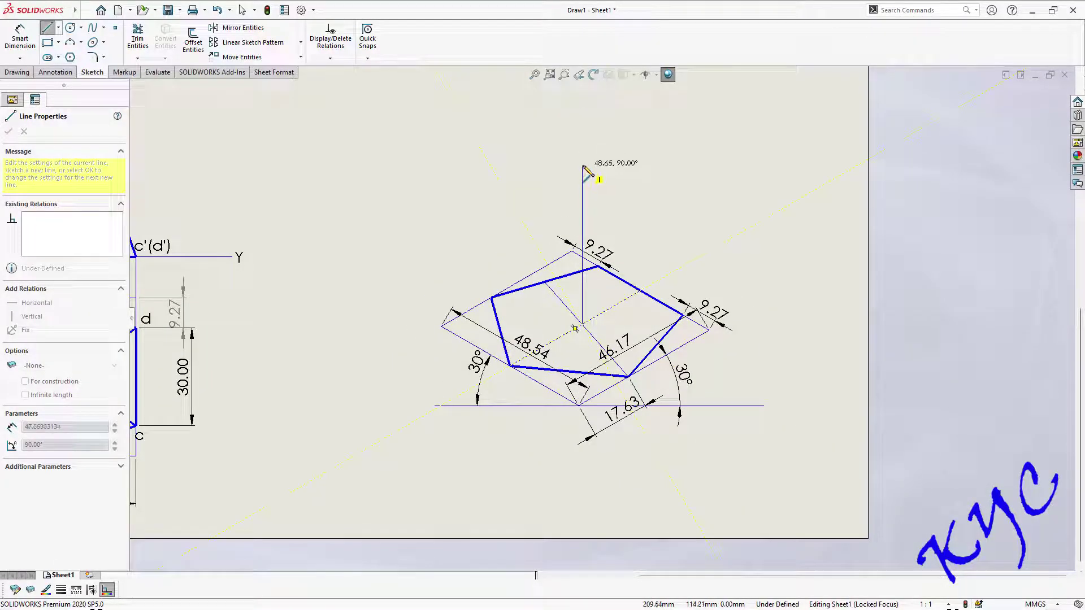
left_click(583, 164)
Dimension the vertical axis line to a height of 60.00.
left_click(20, 36)
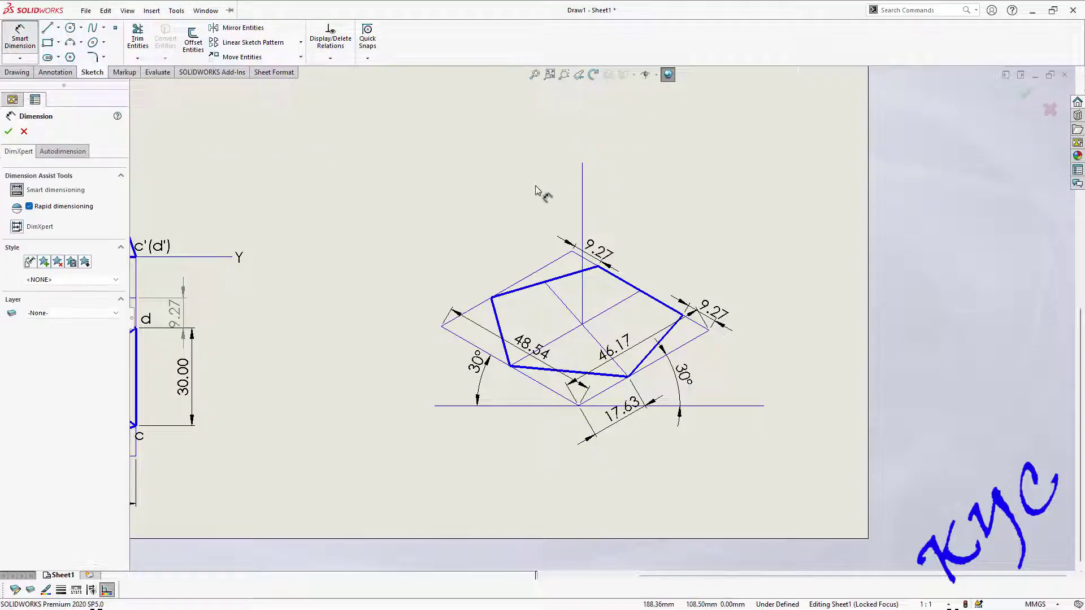
left_click(584, 202)
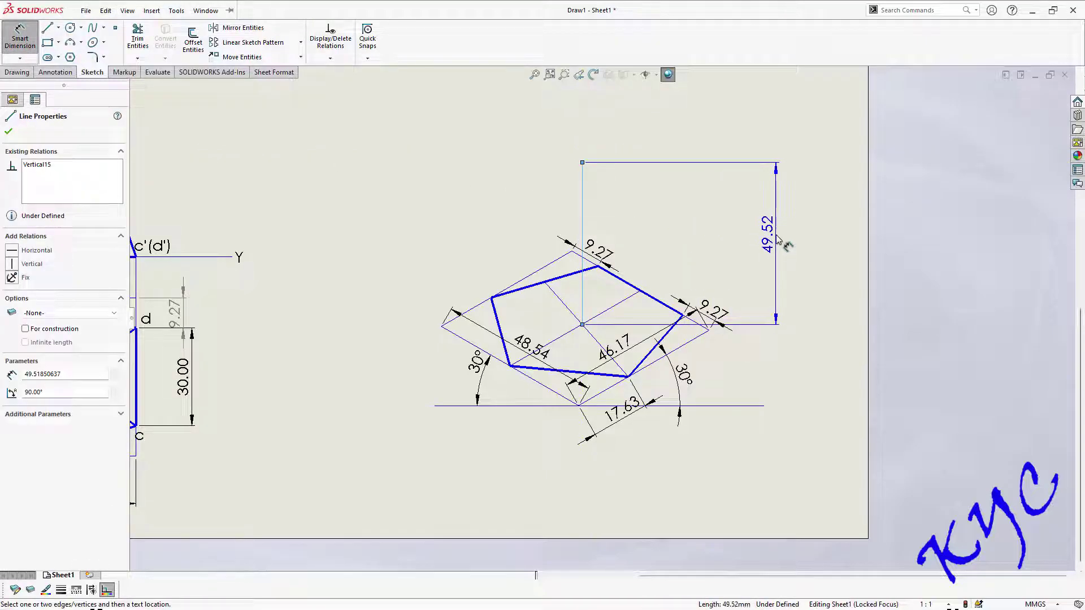
left_click(777, 238)
key("Return")
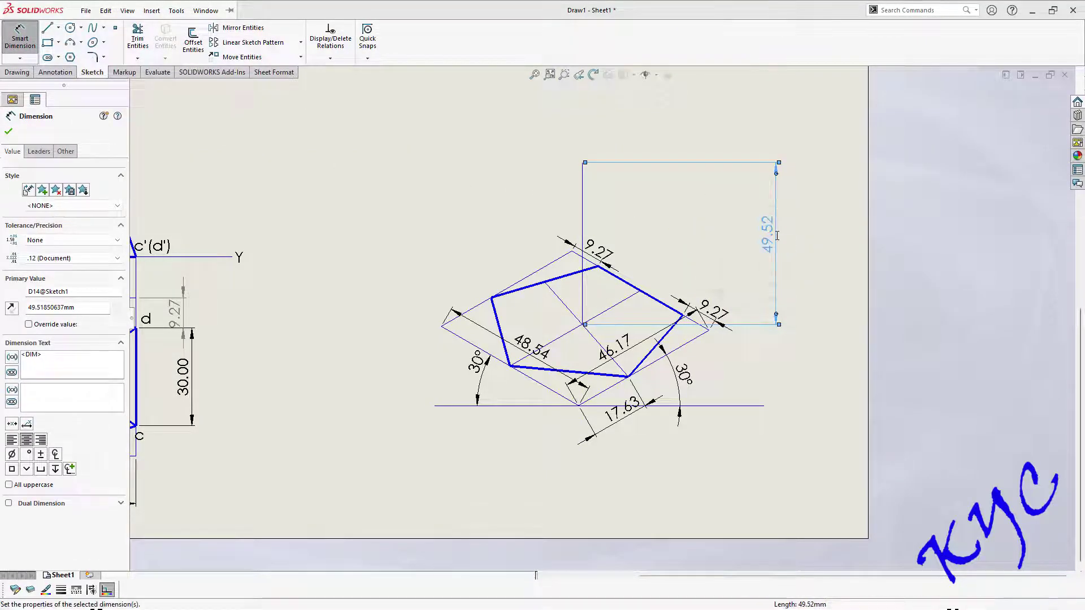
key("f")
scroll(642, 239, "down", 2)
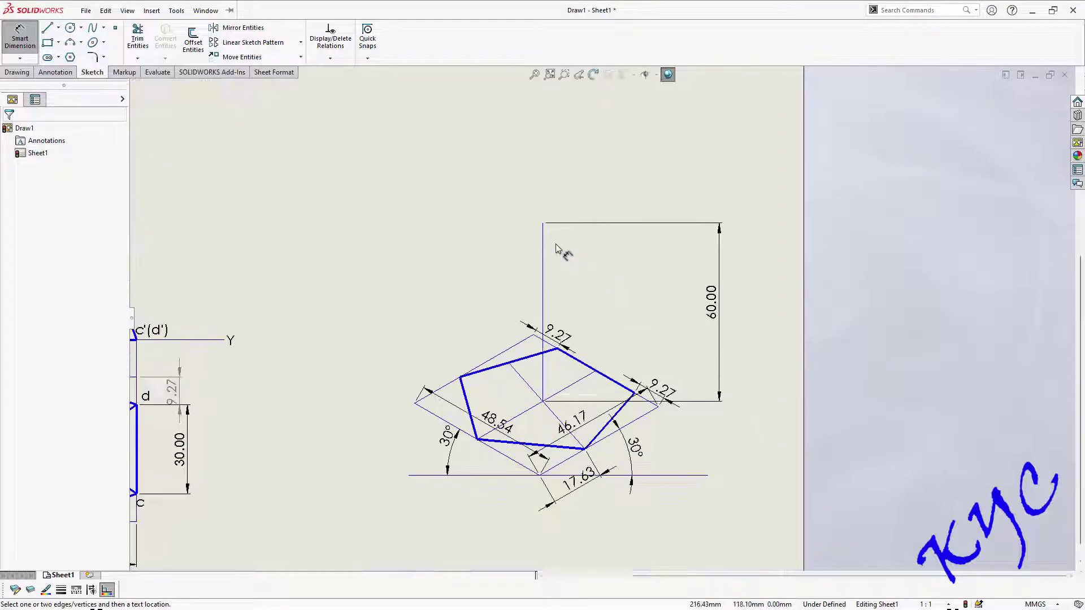
scroll(675, 310, "down", 1)
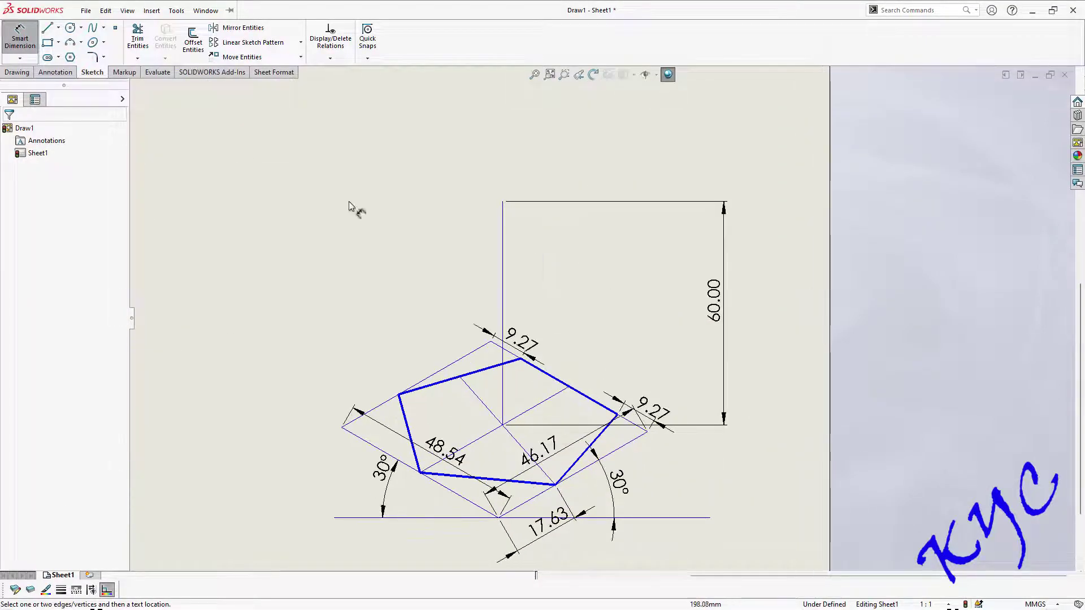
Draw lines from the apex to all five pentagon vertices.
left_click(50, 31)
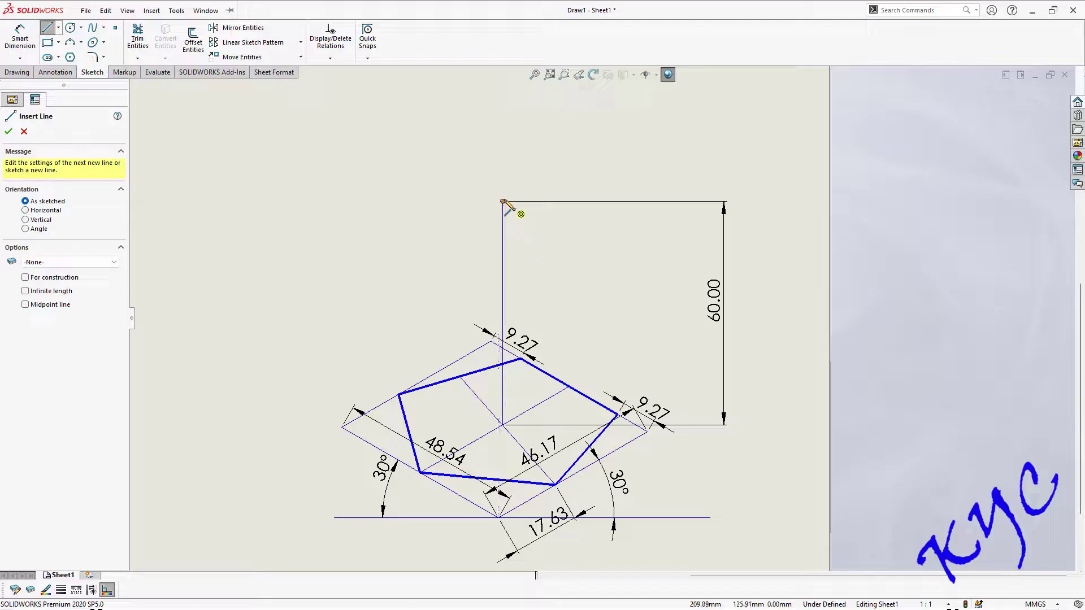
left_click_drag(503, 201, 399, 395)
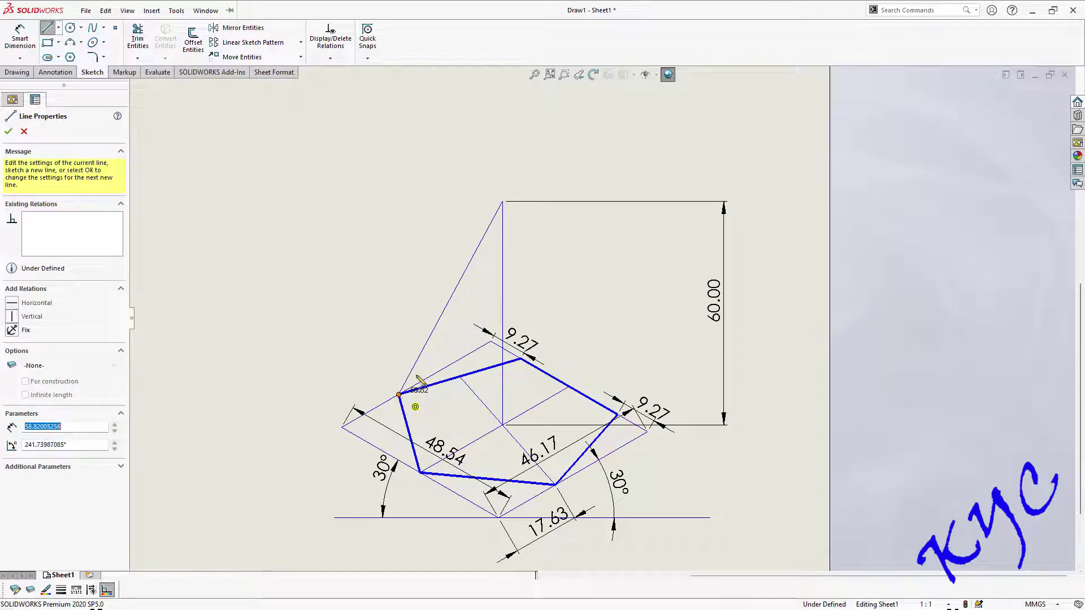
left_click_drag(503, 202, 520, 359)
left_click_drag(503, 201, 421, 473)
left_click_drag(502, 201, 555, 485)
mouse_move(503, 202)
left_mouse_down()
mouse_move(574, 315)
mouse_move(617, 416)
left_mouse_up()
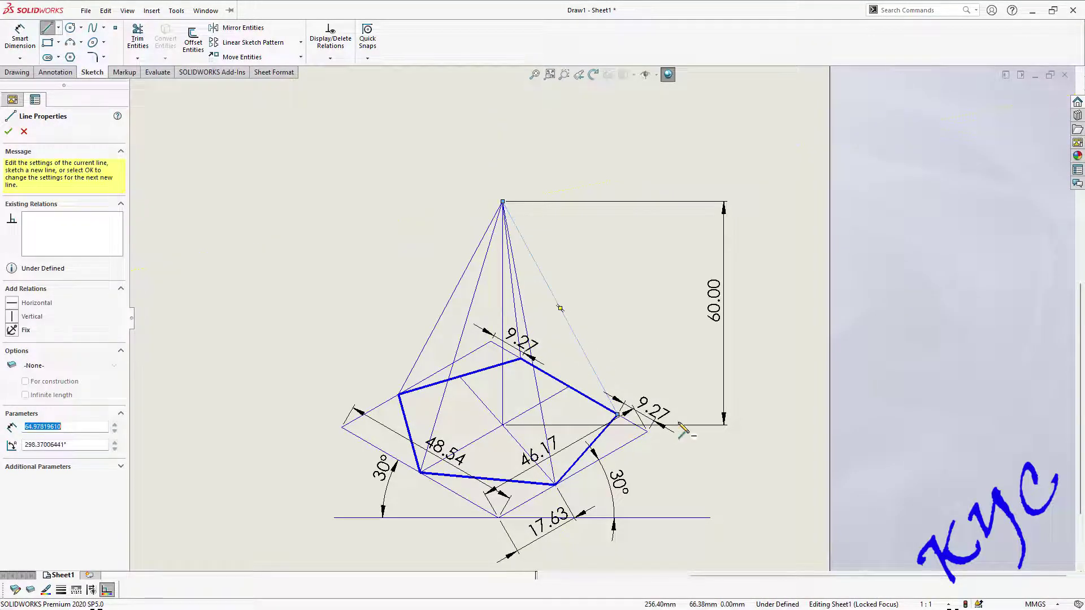
key("Escape")
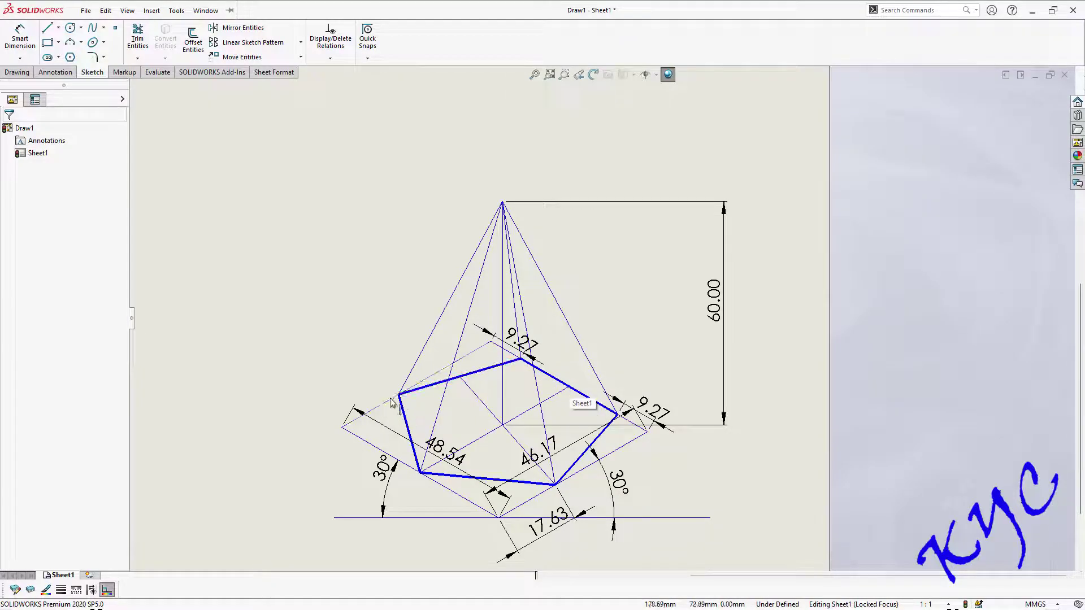
Make the two outer apex edges, to the left and right vertices, bold.
left_click(429, 339)
left_click(581, 339, "ctrl")
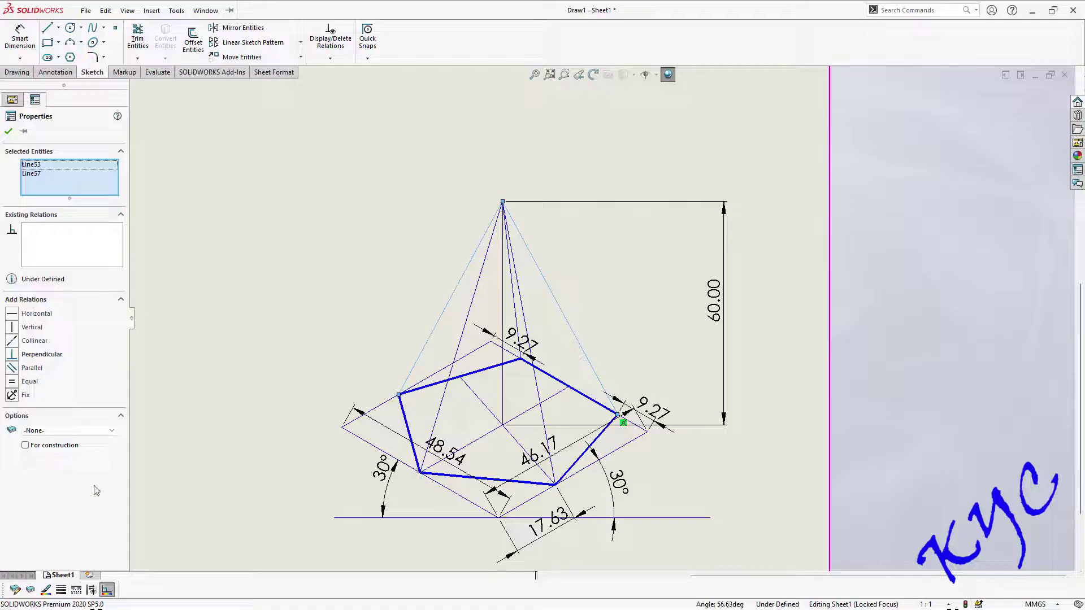
left_click(61, 590)
left_click(108, 546)
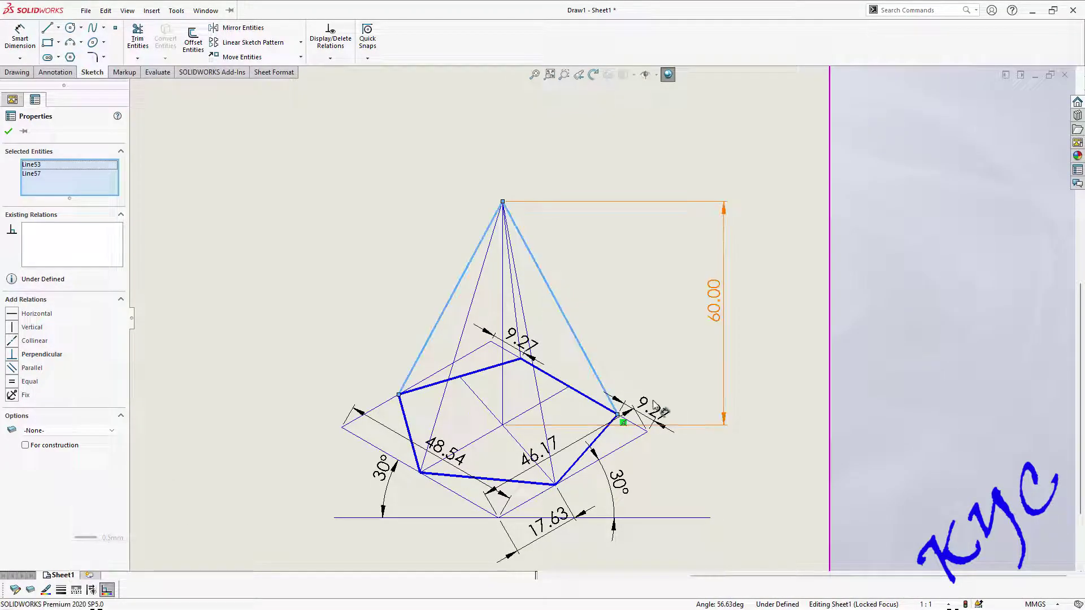
left_click(806, 430)
Set the pentagon's hidden upper-left base edge to 0.18mm thin.
left_click(481, 378)
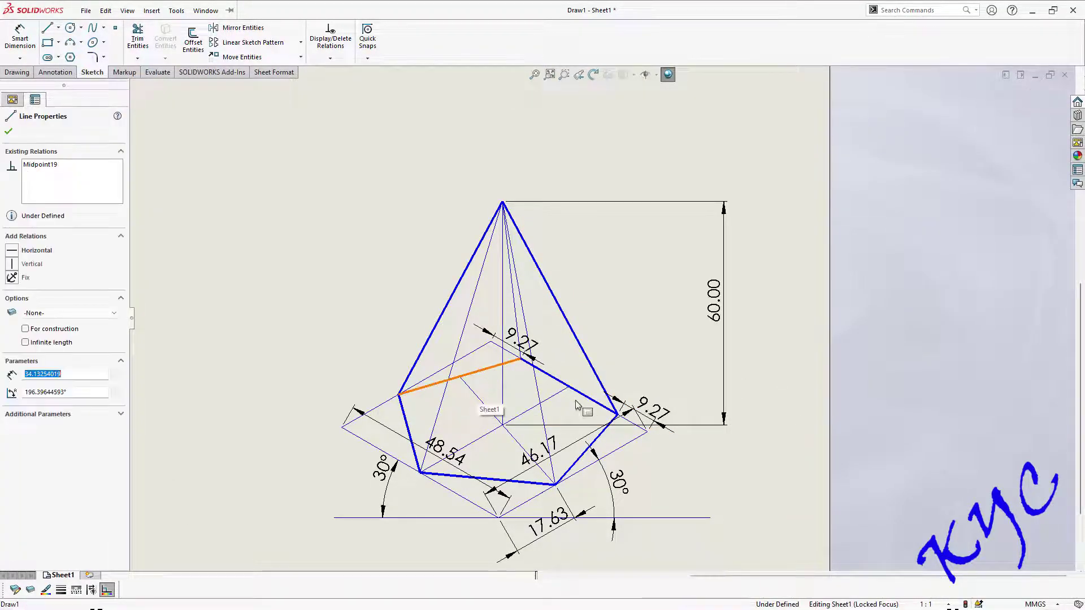
left_click(61, 590)
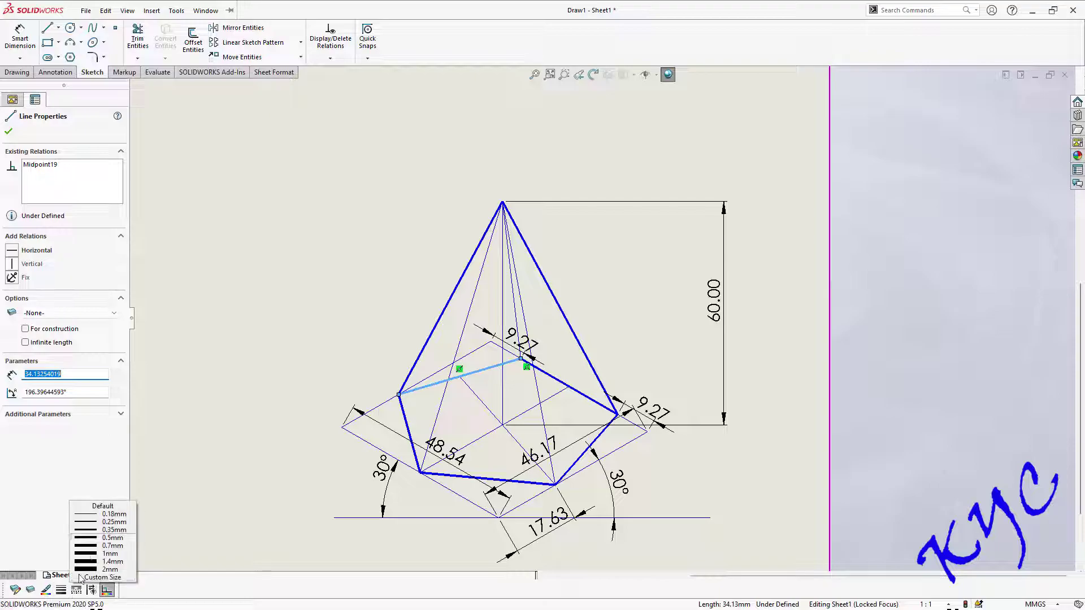
left_click(115, 514)
left_click(686, 435)
Pick the overlapping hidden base line behind the pyramid and make it 0.18mm thin.
scroll(551, 398, "down", 2)
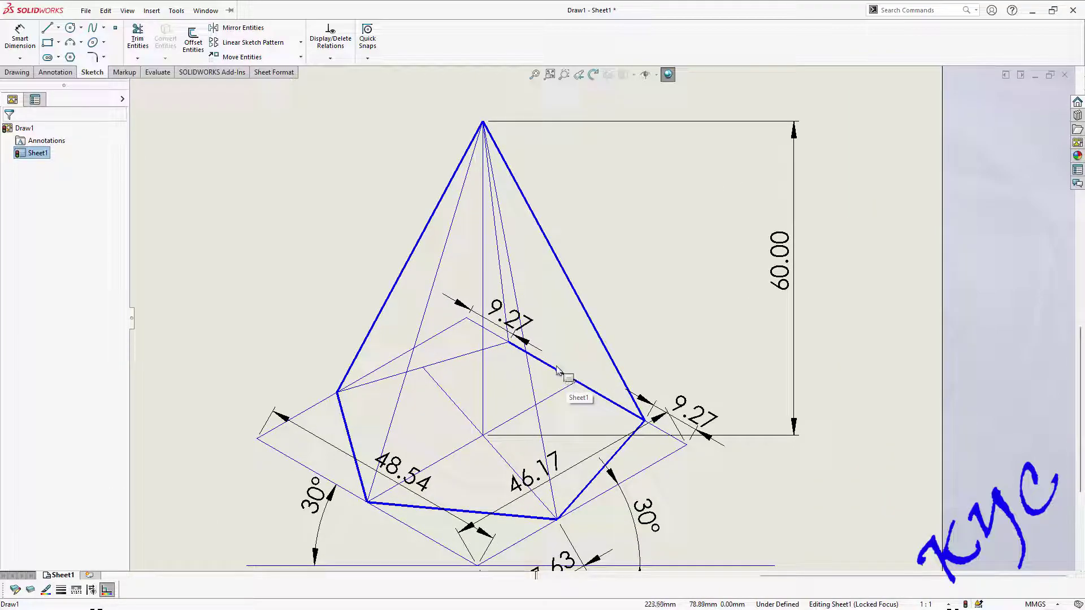
left_click(555, 372)
right_click(555, 372)
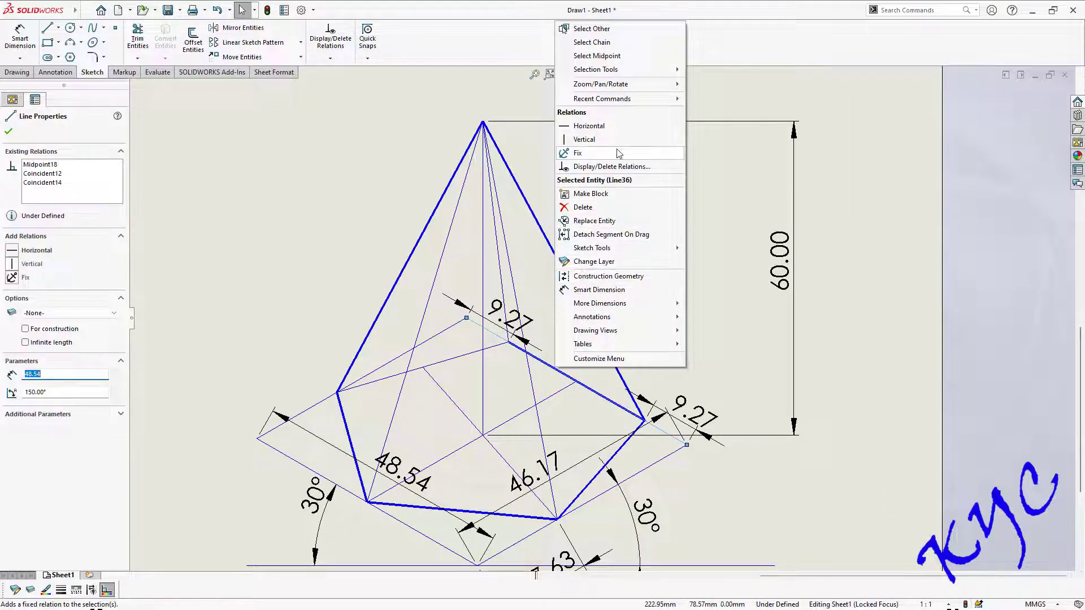
left_click(599, 29)
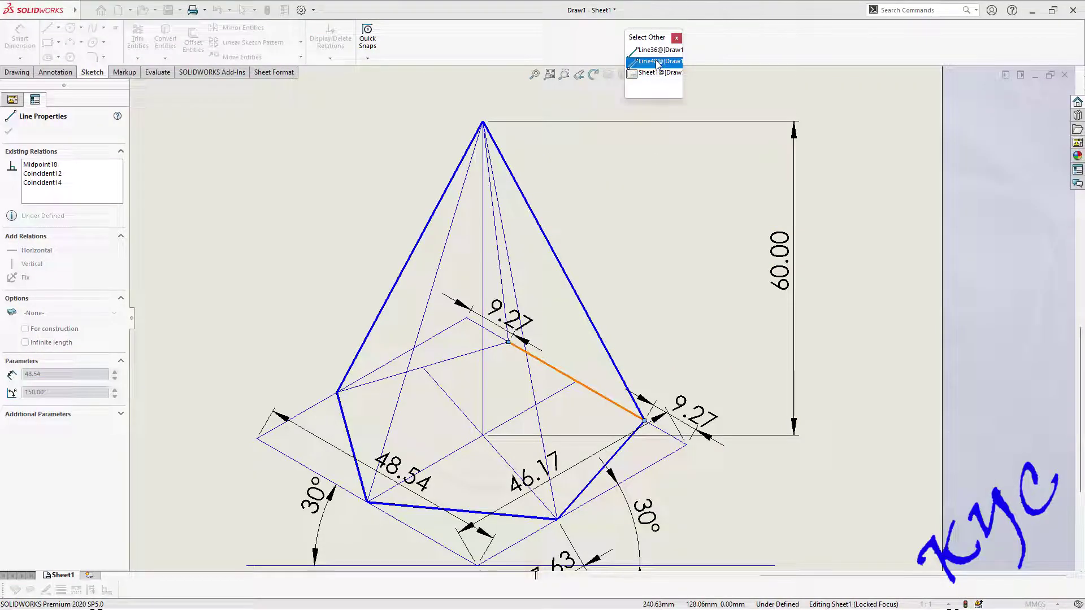
left_click(653, 66)
left_click(47, 590)
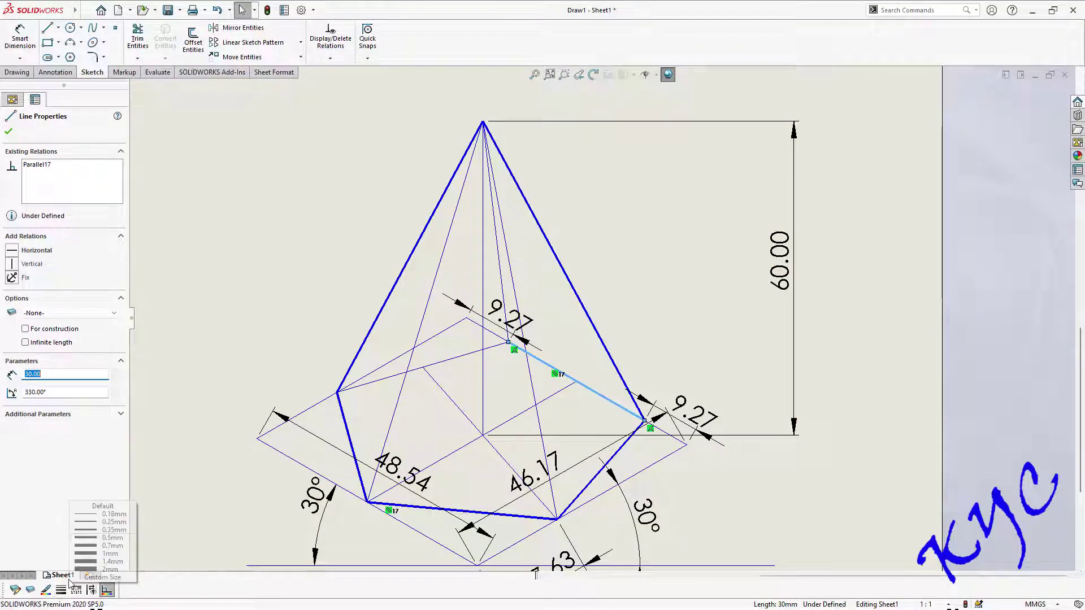
left_click(93, 514)
left_click(839, 495)
Make the two front slant edges, apex to lower-left and lower-right vertices, 0.5mm bold.
scroll(581, 339, "up", 3)
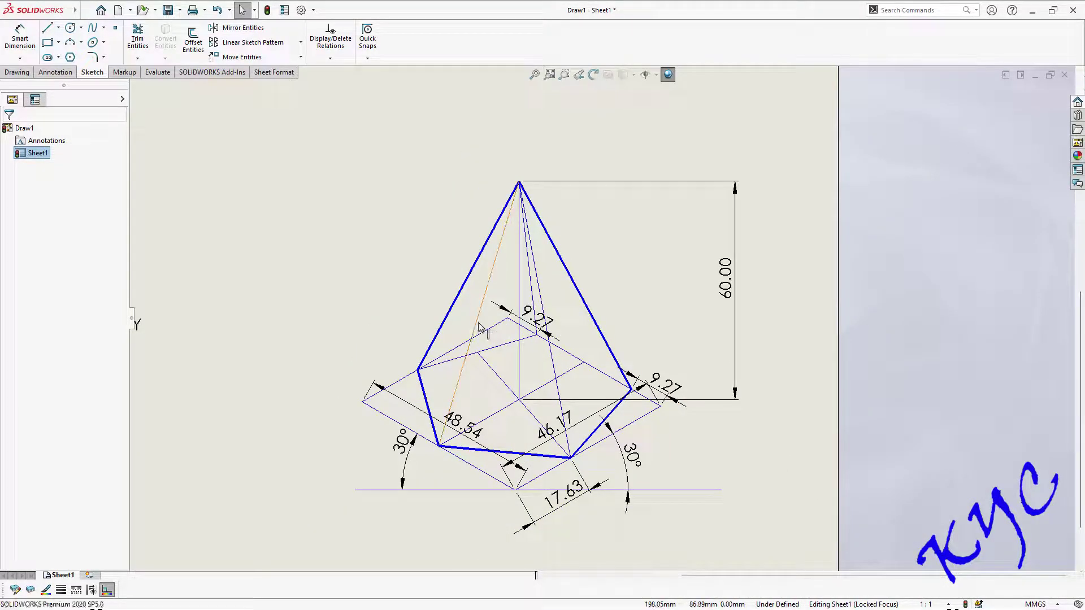
left_click(477, 320)
left_click(563, 418, "ctrl")
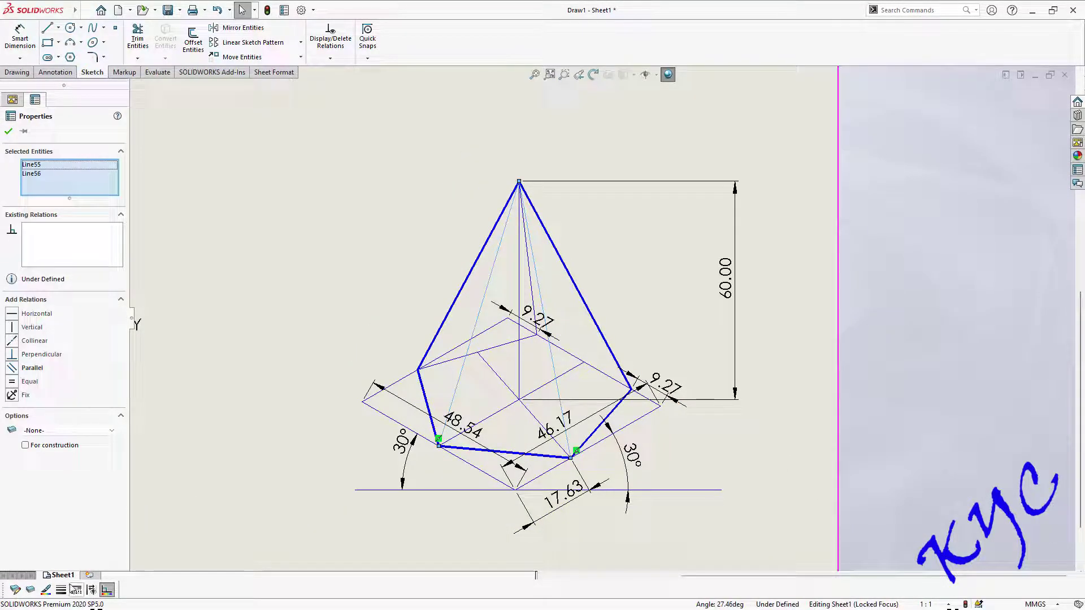
left_click(48, 590)
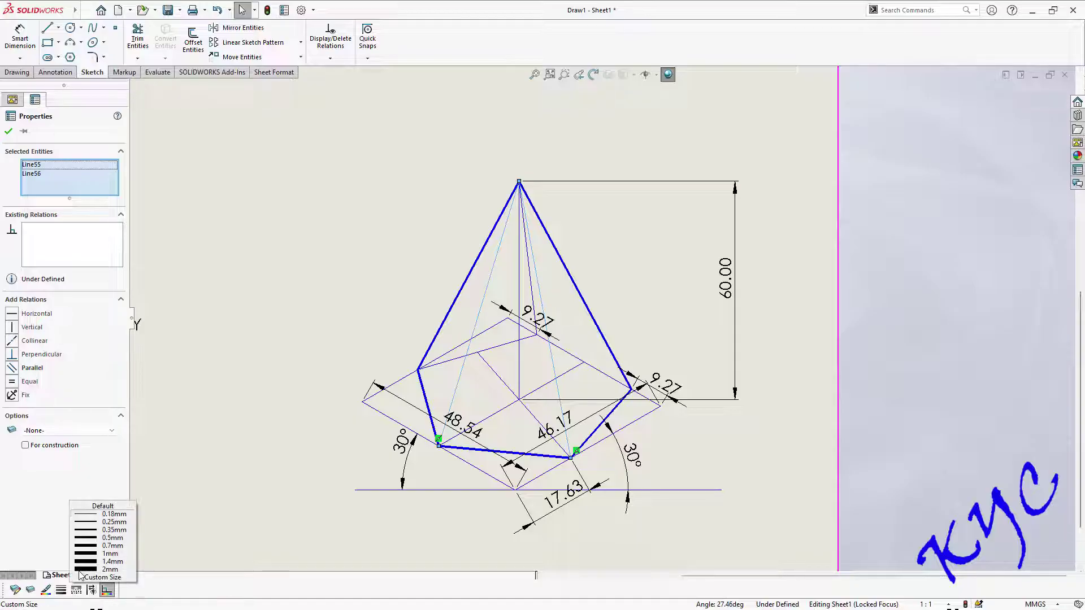
left_click(120, 516)
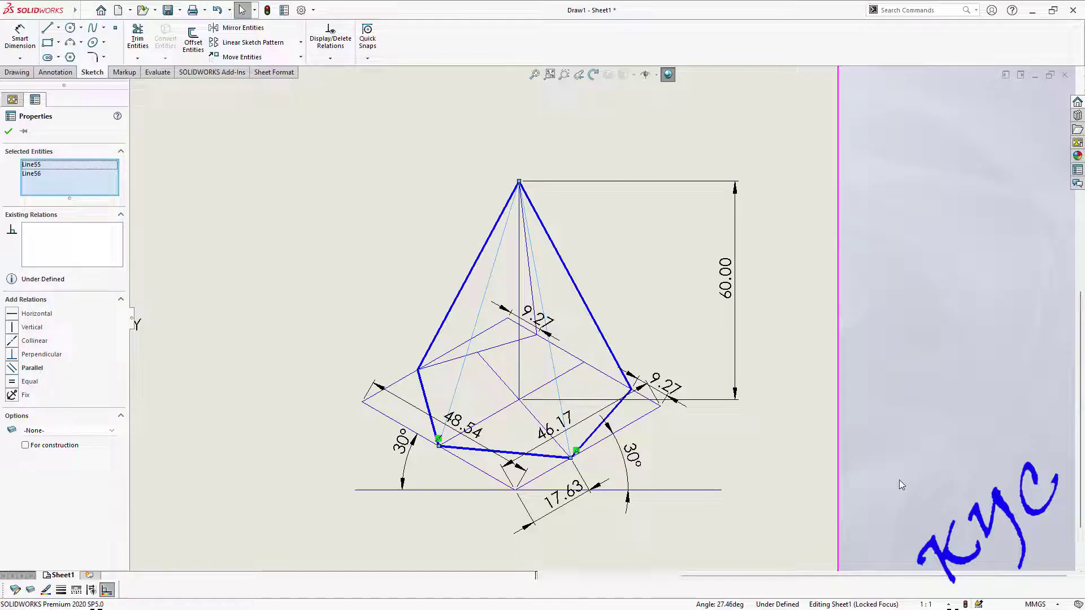
left_click(66, 589)
left_click(111, 541)
left_click(731, 437)
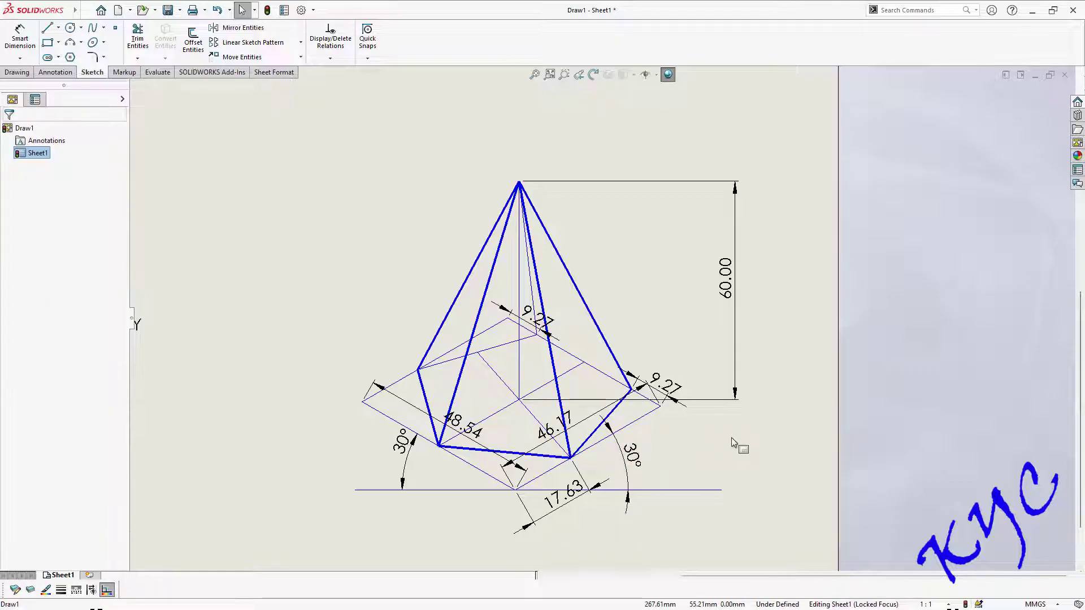
scroll(731, 437, "up", 3)
scroll(674, 317, "down", 3)
Remove the 60.00, 9.27 and 46.17 construction dimensions.
scroll(674, 317, "up", 2)
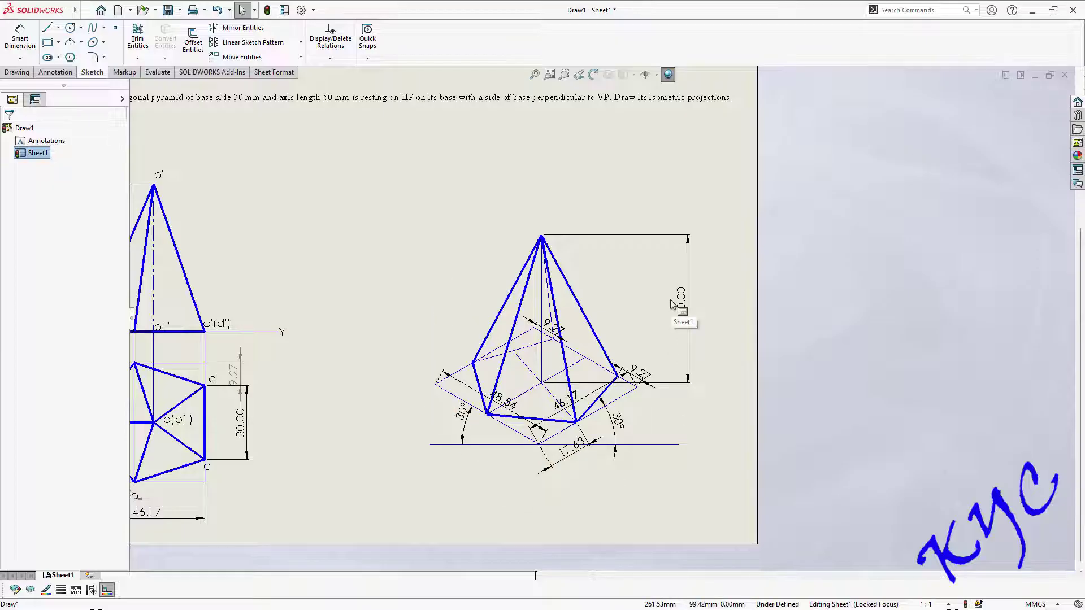
scroll(655, 281, "down", 1)
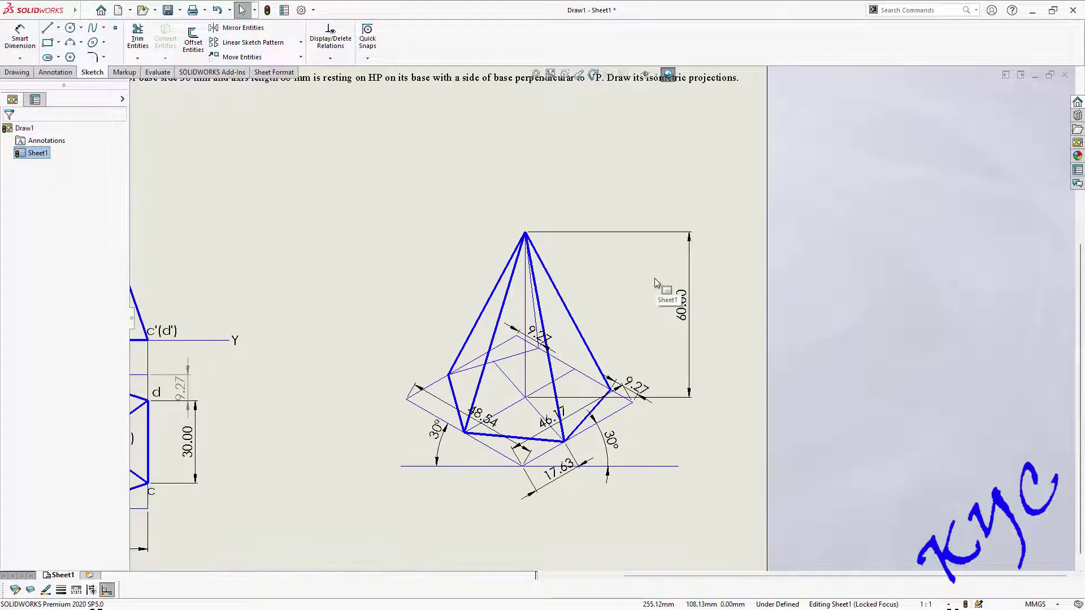
scroll(647, 322, "down", 2)
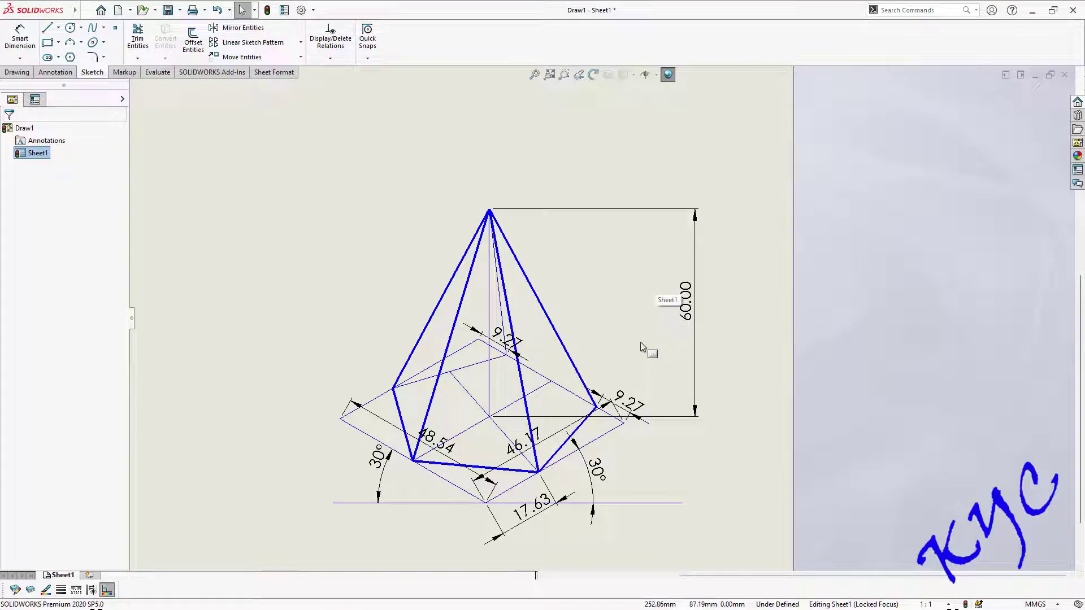
left_click(689, 309)
key("ctrl+z")
left_click(635, 406)
key("ctrl+z")
left_click(510, 349)
key("ctrl+z")
Delete the 48.54 and 17.63 dimensions and reposition the right 30° angle dimension.
left_click(445, 446)
key("Delete")
left_click(531, 506)
key("Delete")
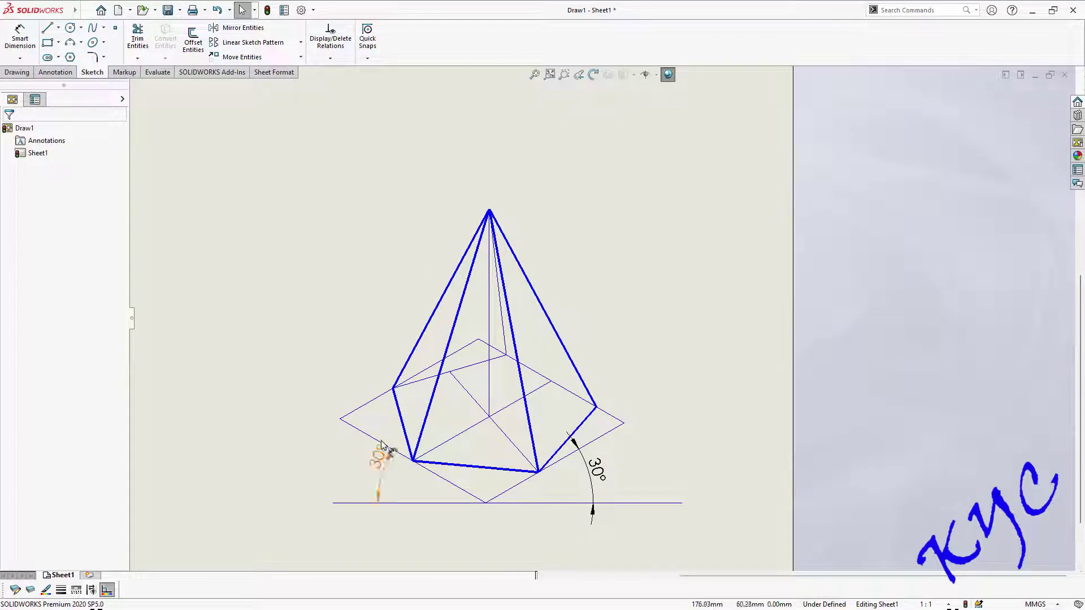
left_click(591, 468)
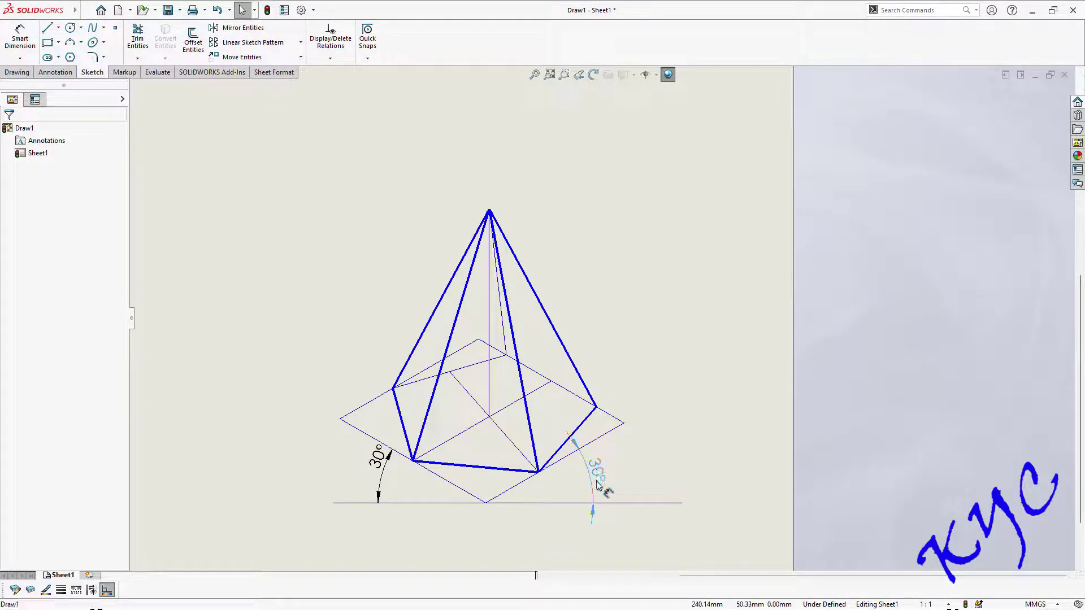
left_click(610, 528)
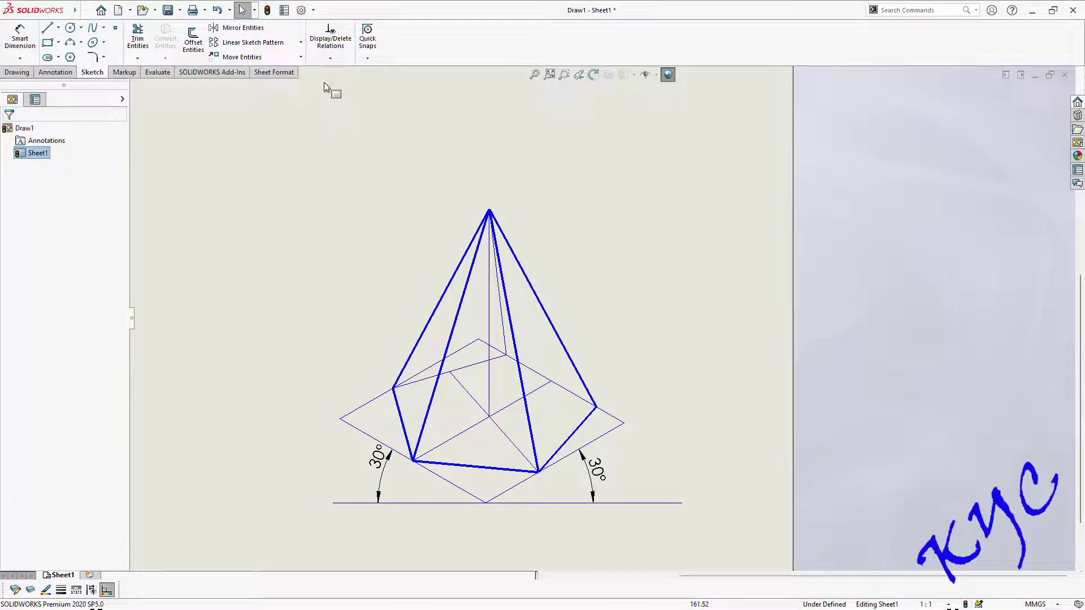
left_click(300, 57)
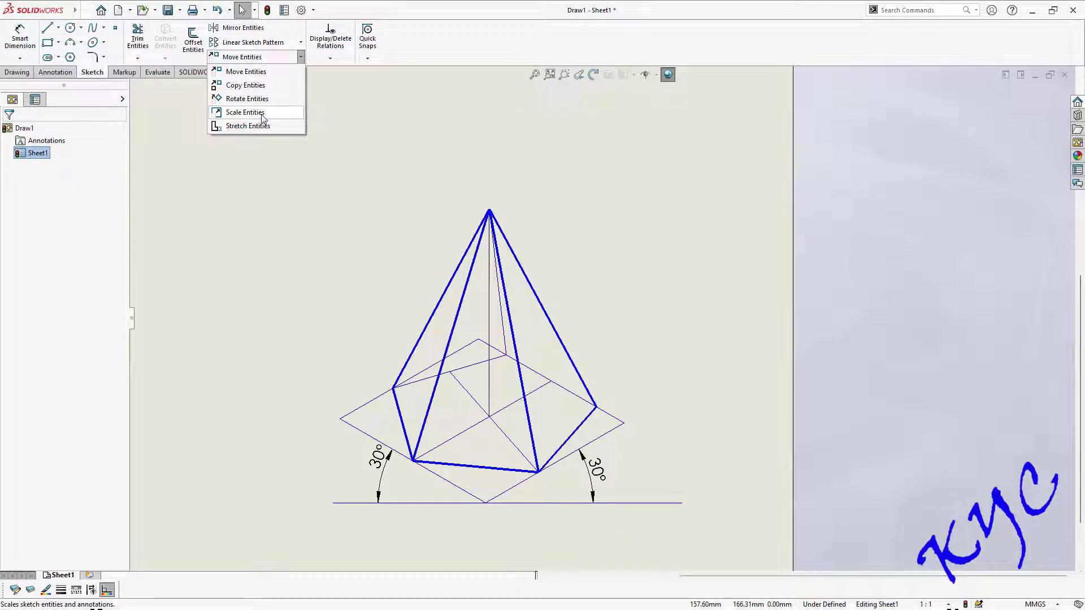
Scale the whole pyramid sketch by 0.816 about the base's lowest corner, without copying.
left_click(262, 117)
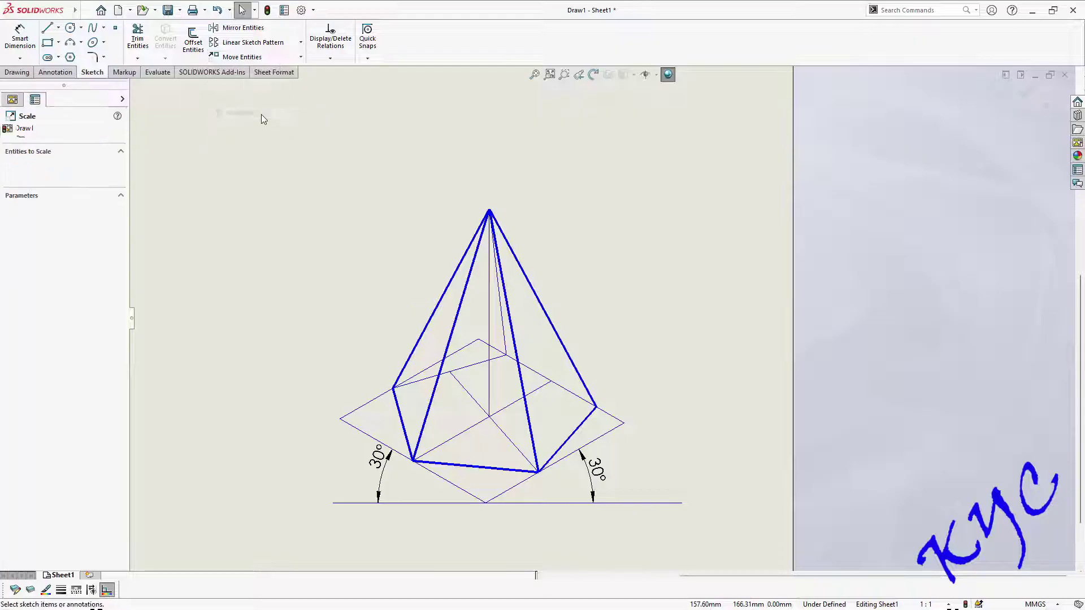
mouse_move(307, 552)
left_mouse_down()
mouse_move(553, 468)
mouse_move(637, 223)
mouse_move(637, 186)
mouse_move(638, 197)
left_mouse_up()
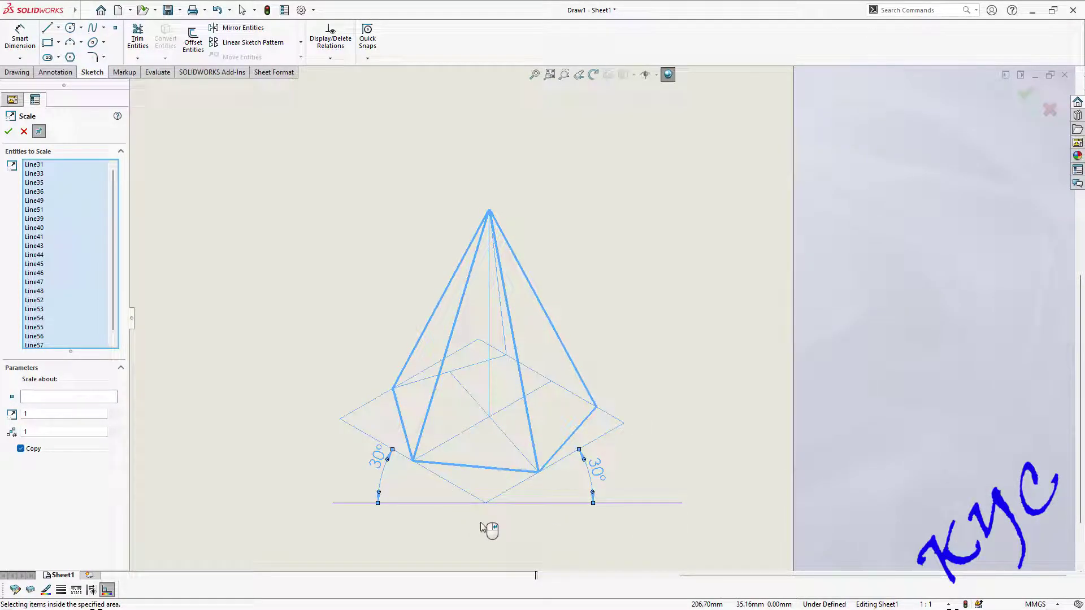
left_click(39, 397)
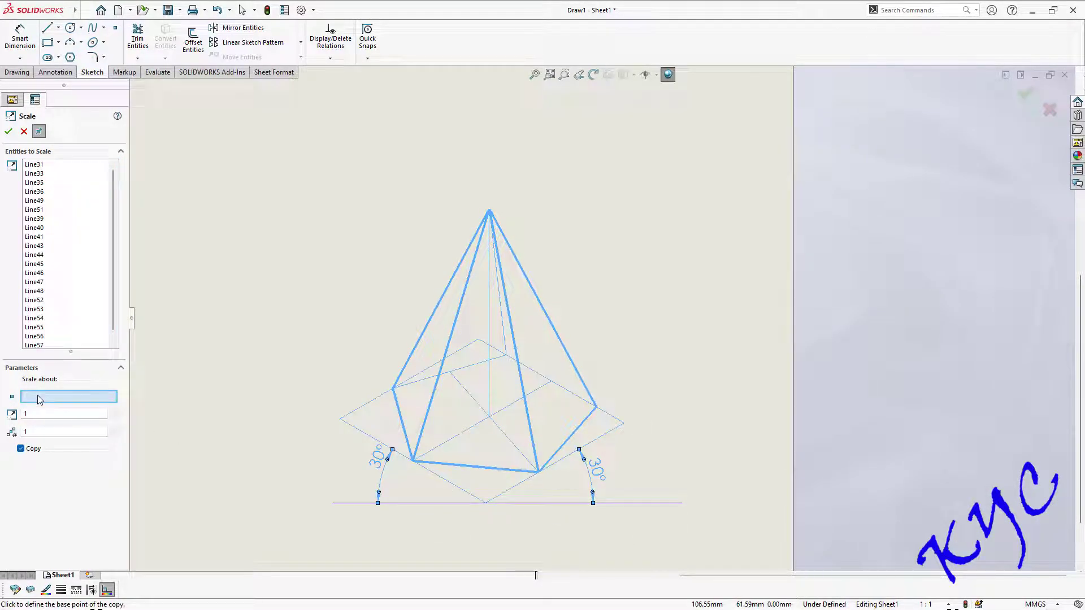
left_click(485, 503)
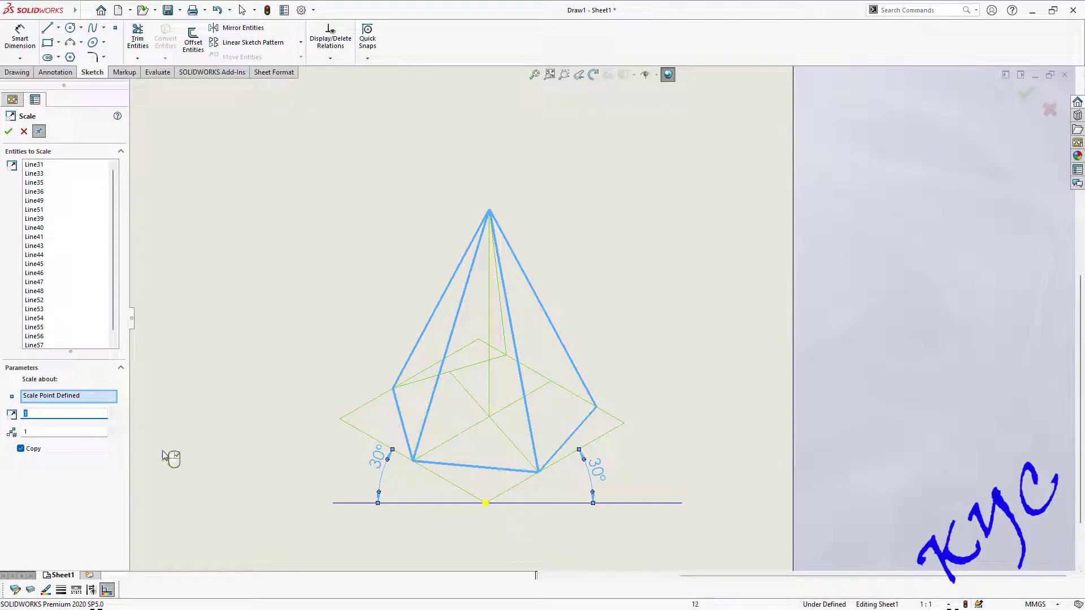
left_click(21, 450)
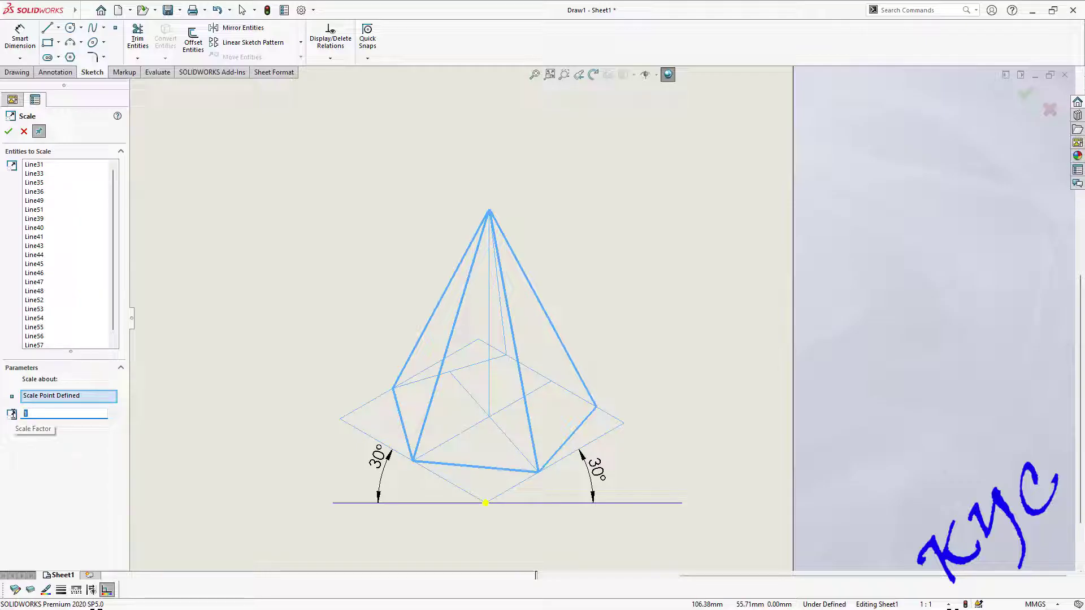
type(".816")
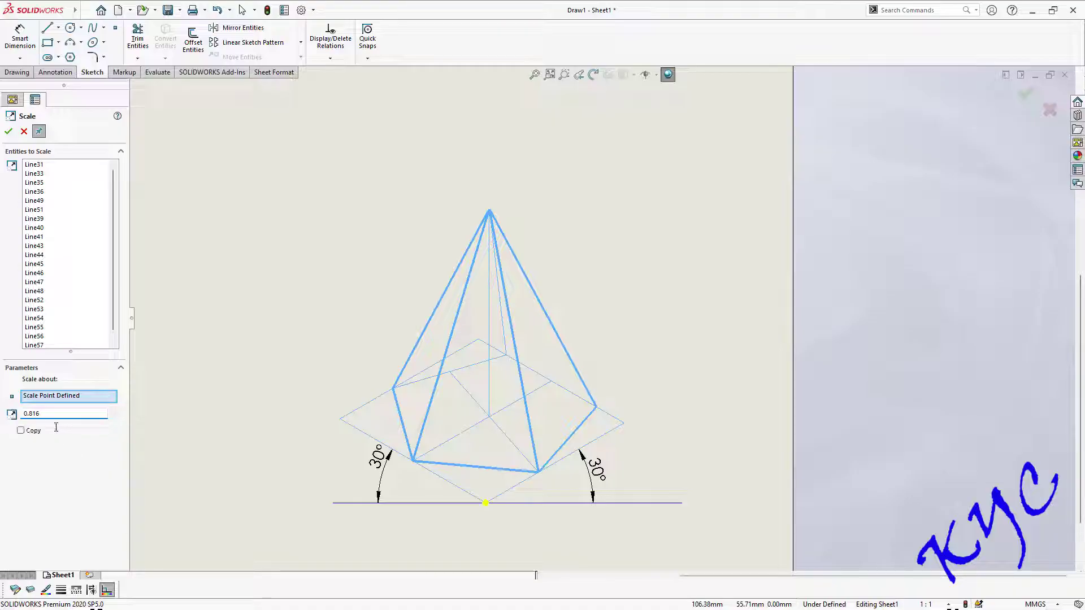
key("Return")
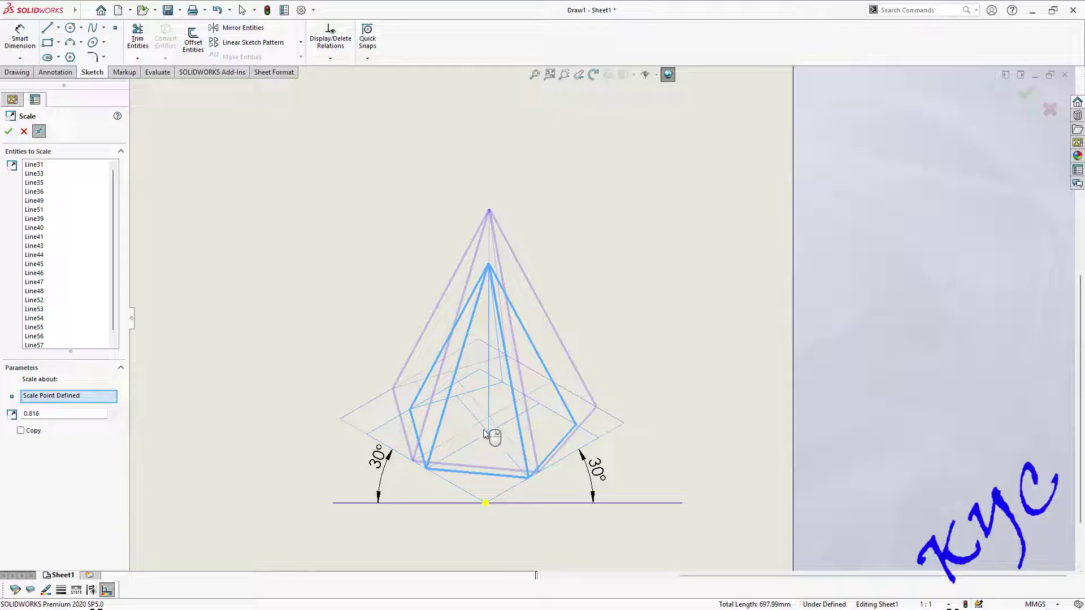
left_click(7, 133)
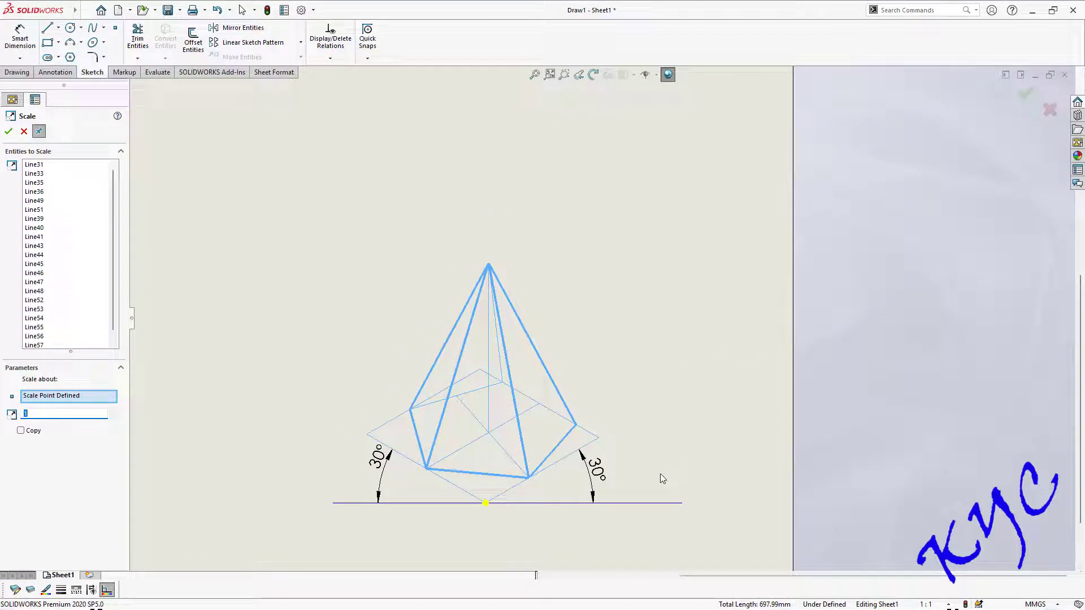
Check the pyramid's new axis height of 48.96 with a dimension.
key("Escape")
key("d")
left_click(489, 403)
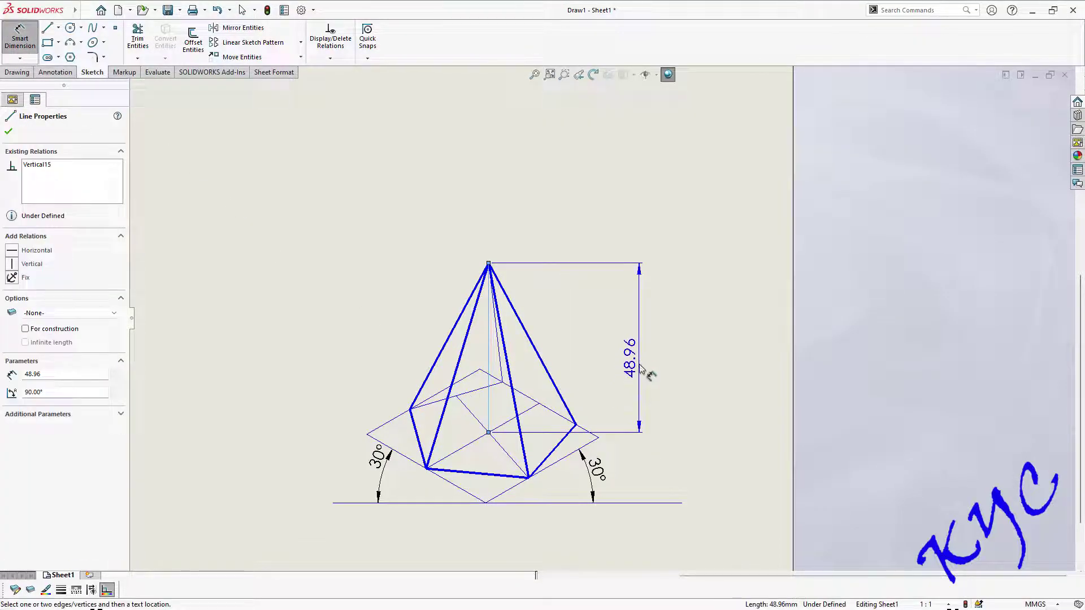
key("Escape")
key("Escape")
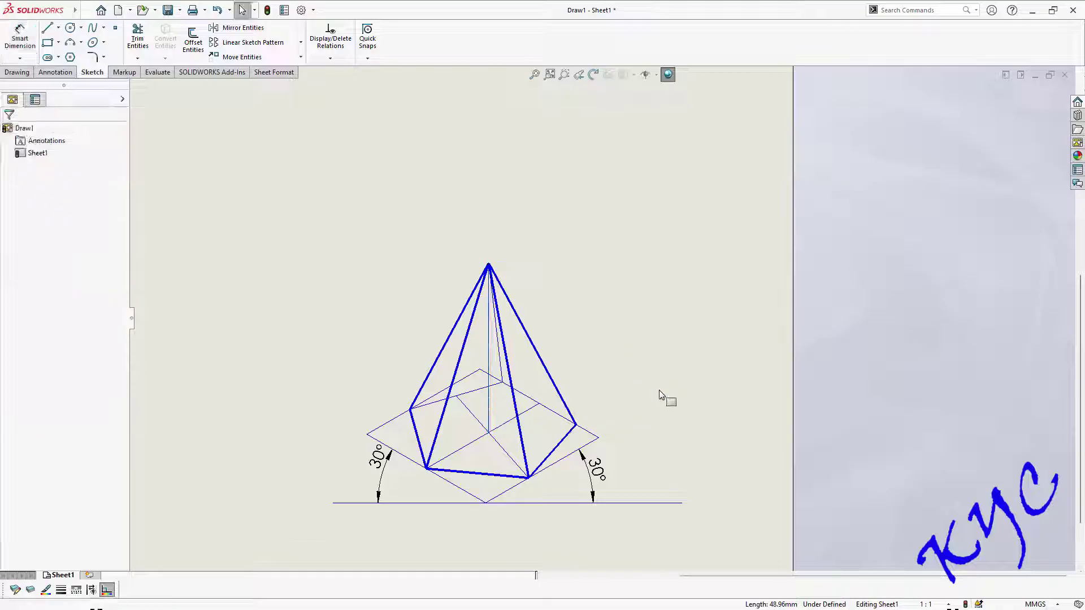